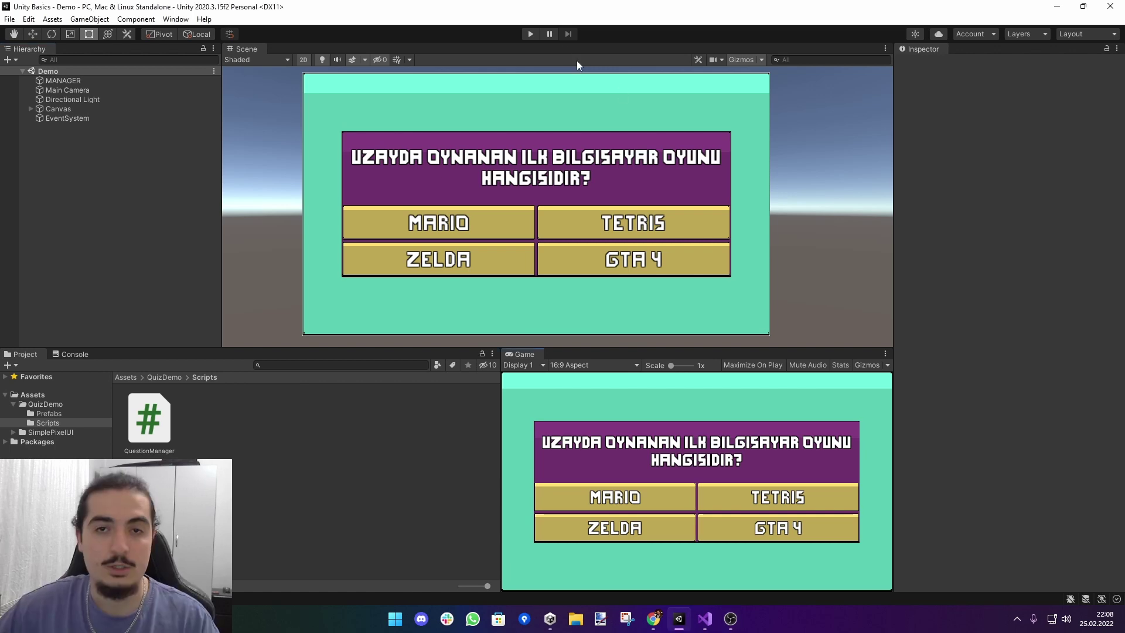
# Step: Run the quiz, pick a wrong answer and hit TEKRAR, then choose Tetris and hit SONRAKI
pyautogui.click(529, 34)
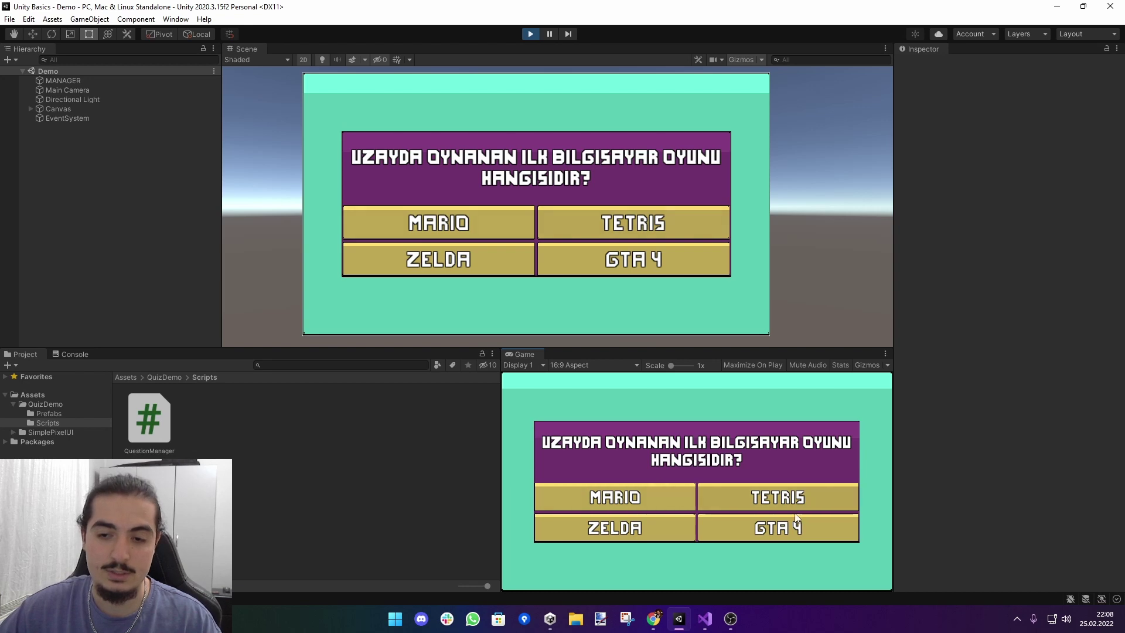
pyautogui.click(632, 537)
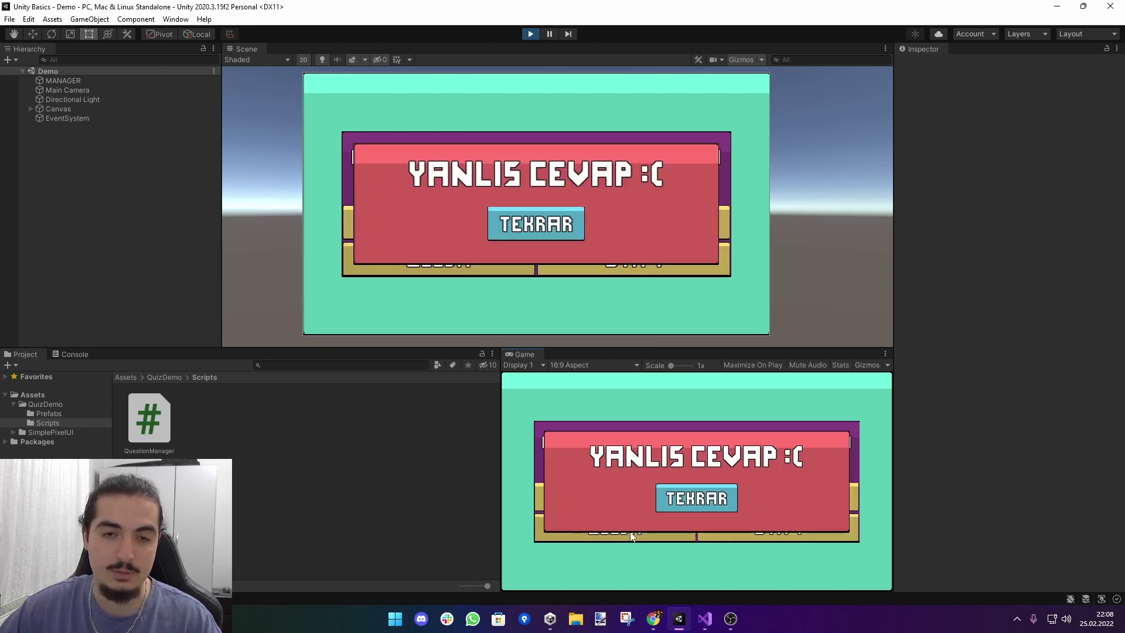
pyautogui.click(707, 495)
pyautogui.click(760, 499)
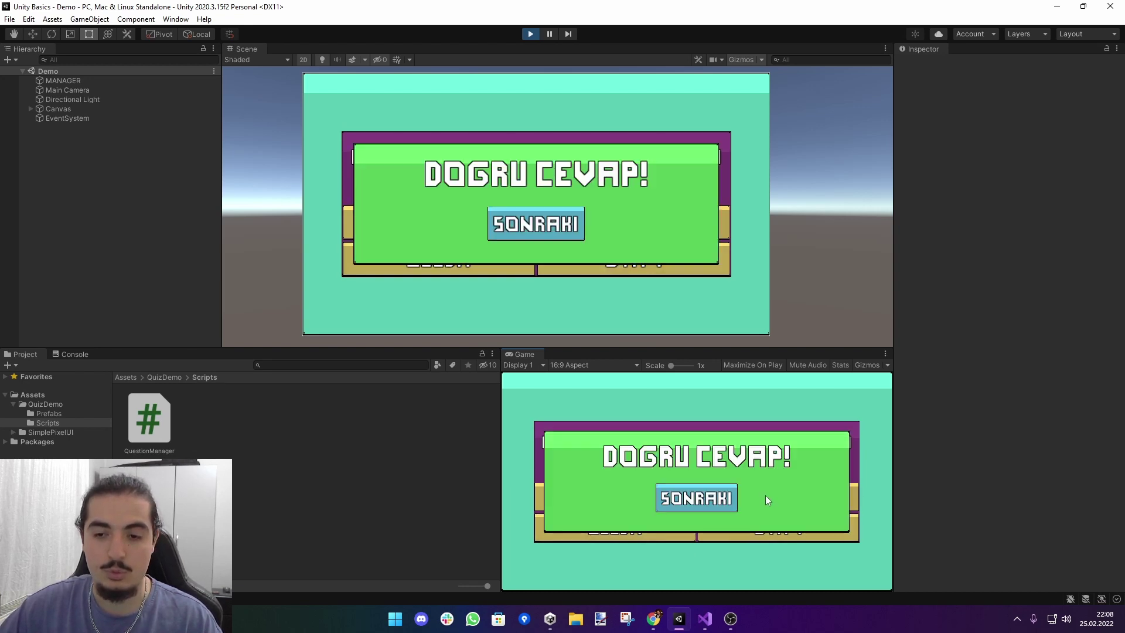
pyautogui.click(662, 508)
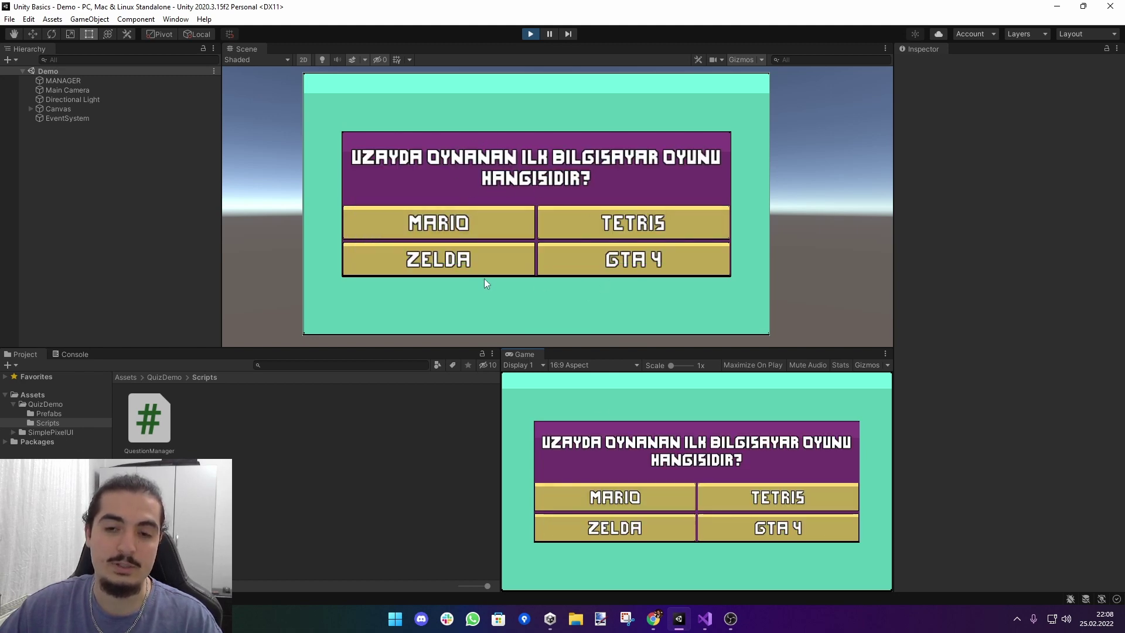
pyautogui.click(48, 109)
pyautogui.click(30, 109)
pyautogui.click(82, 128)
pyautogui.click(39, 128)
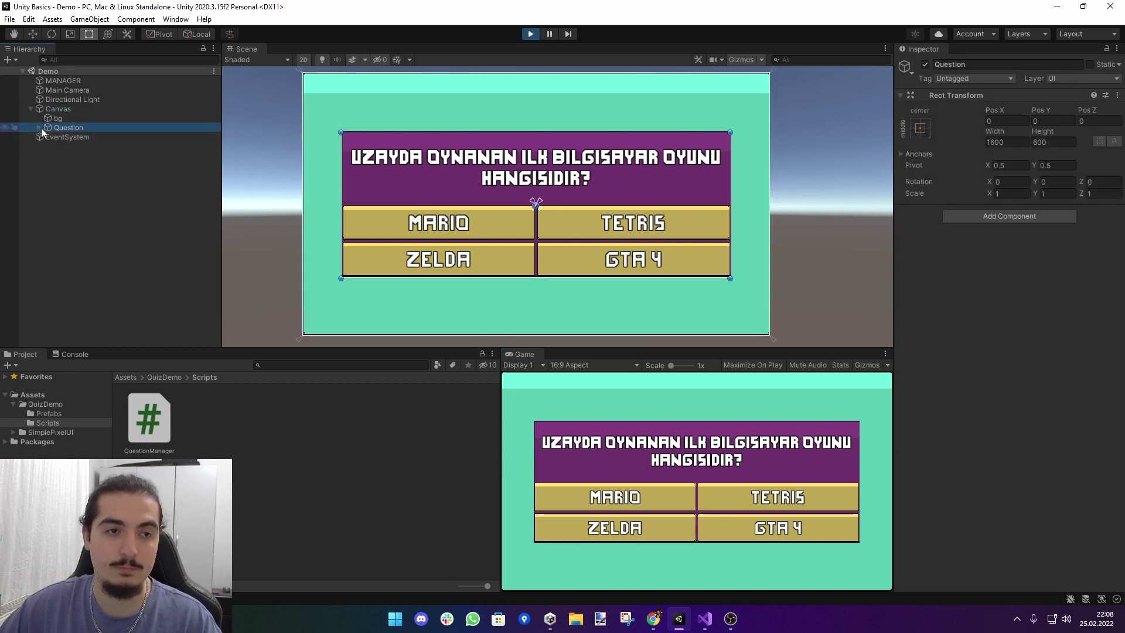
pyautogui.click(84, 146)
pyautogui.moveTo(908, 248)
pyautogui.mouseDown()
pyautogui.moveTo(1073, 253)
pyautogui.moveTo(906, 250)
pyautogui.mouseUp()
pyautogui.click(1072, 248)
pyautogui.click(50, 155)
pyautogui.click(48, 156)
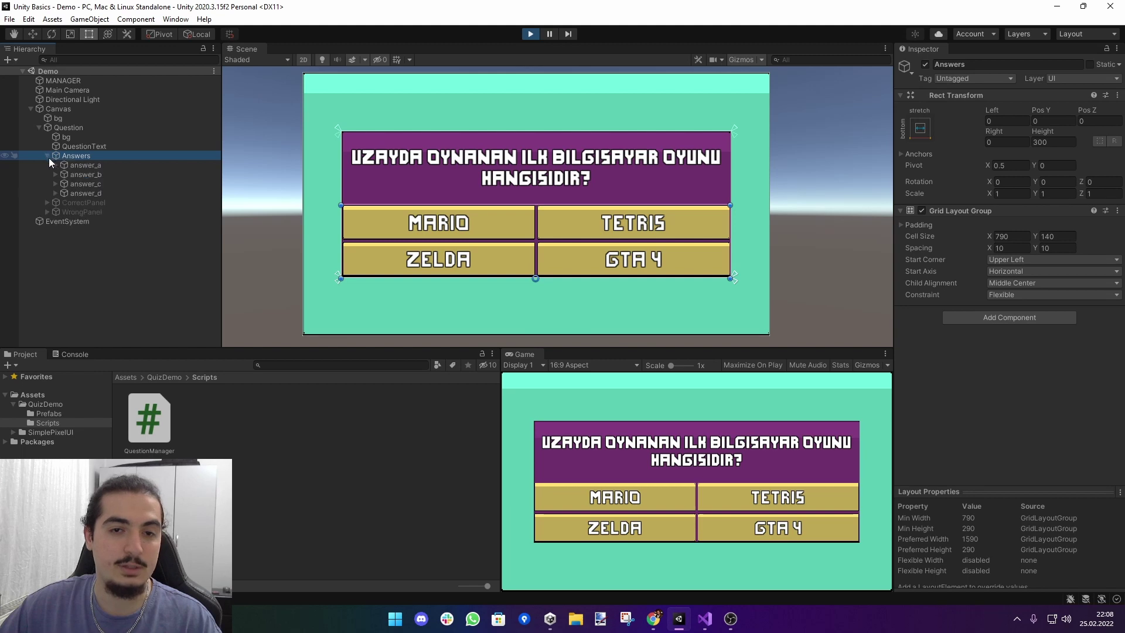
pyautogui.click(76, 166)
pyautogui.click(56, 165)
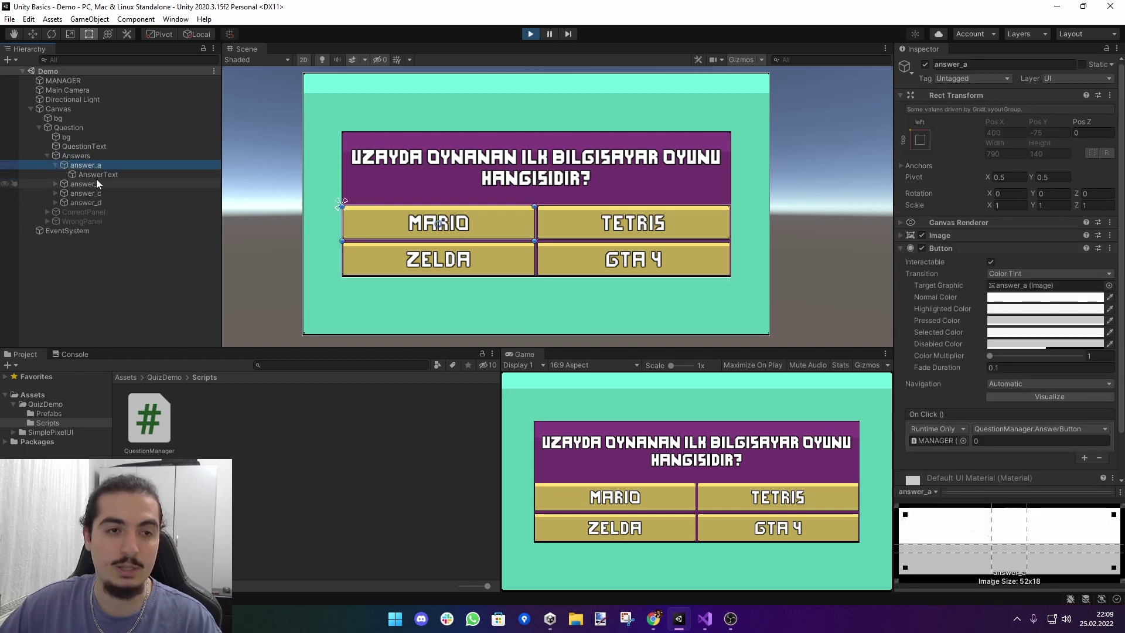
pyautogui.click(96, 176)
pyautogui.click(55, 184)
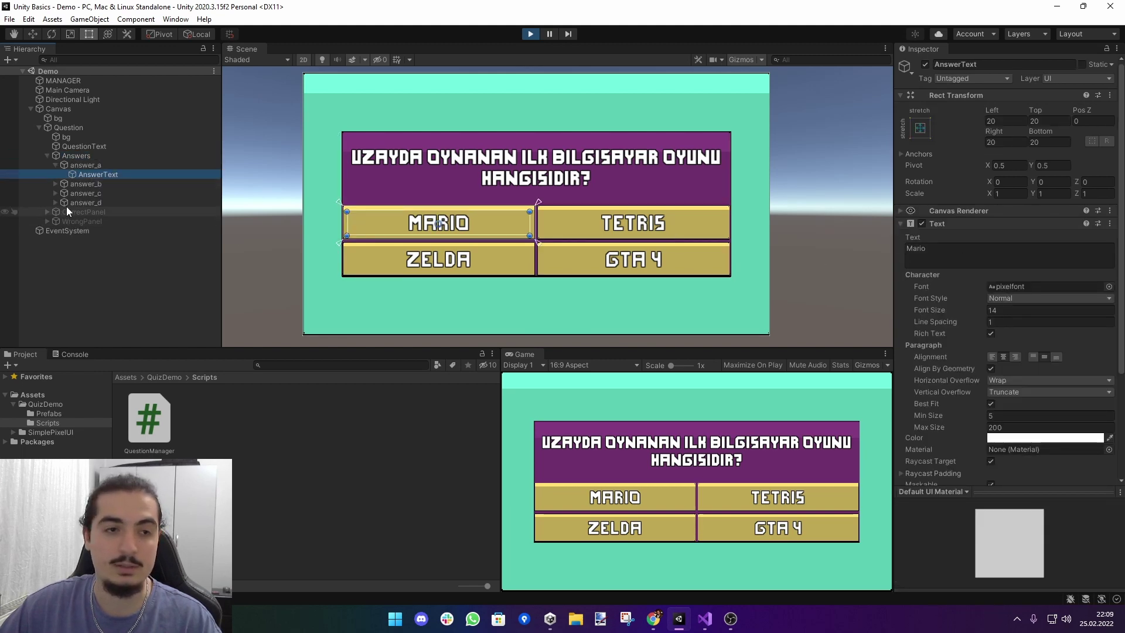
pyautogui.click(98, 193)
pyautogui.click(86, 166)
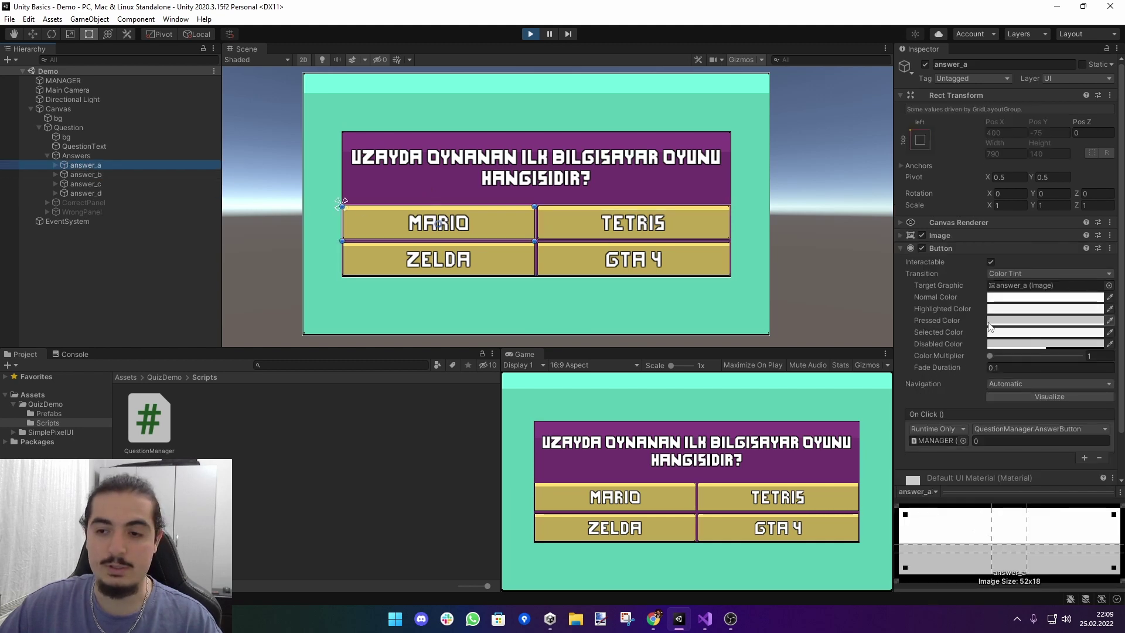
pyautogui.scroll(-2, 986, 399)
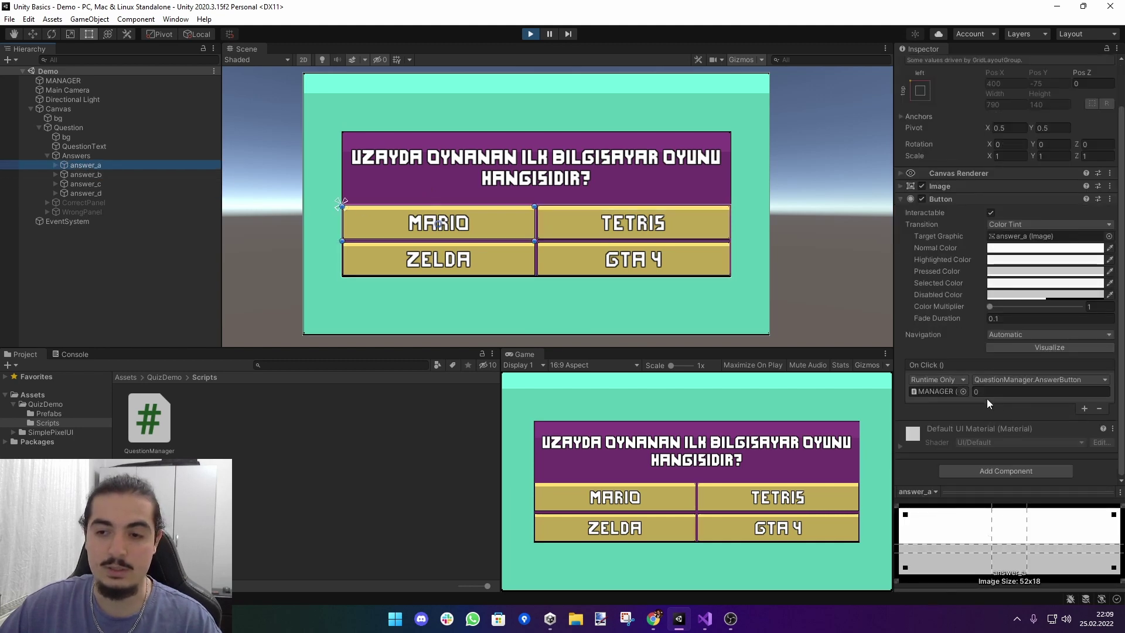
pyautogui.click(142, 185)
pyautogui.click(138, 286)
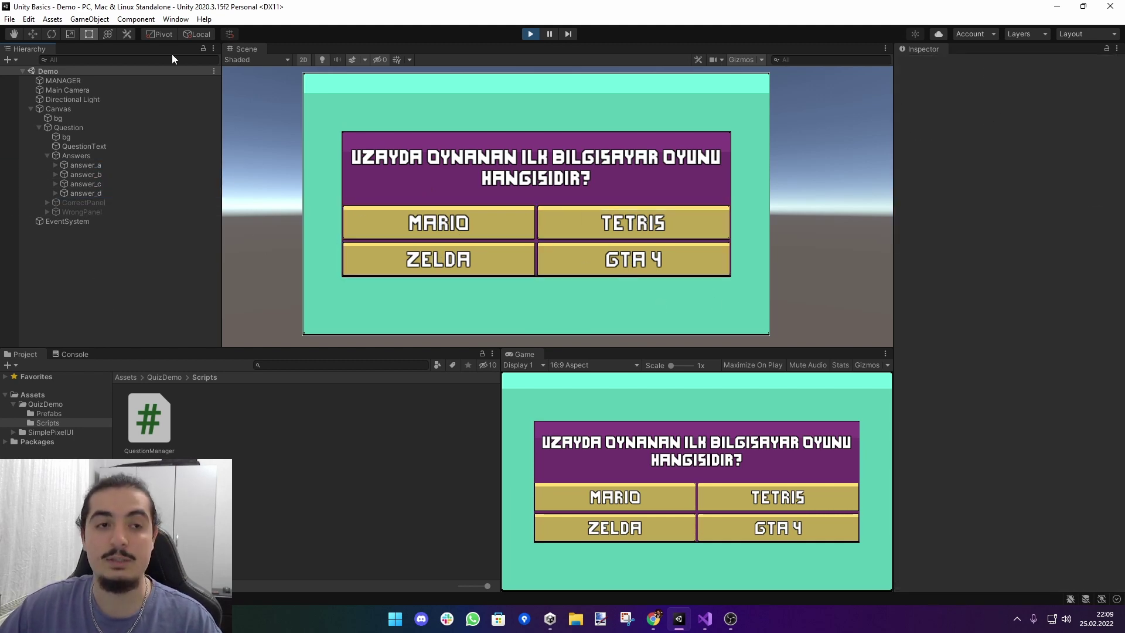
pyautogui.click(83, 82)
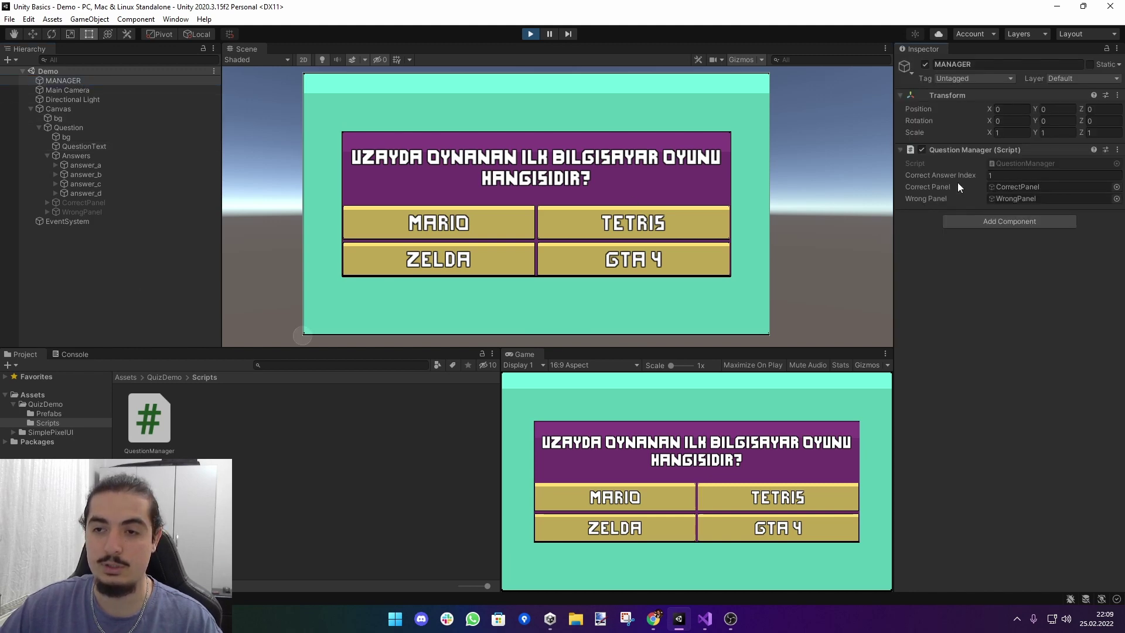
pyautogui.click(1025, 175)
pyautogui.click(938, 279)
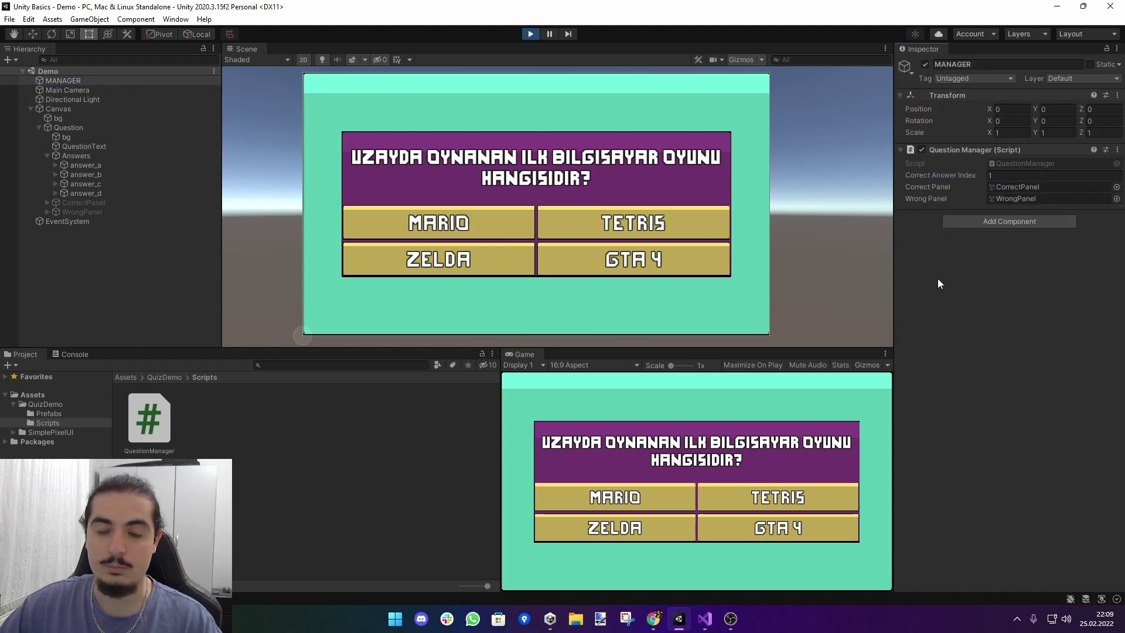
pyautogui.click(147, 249)
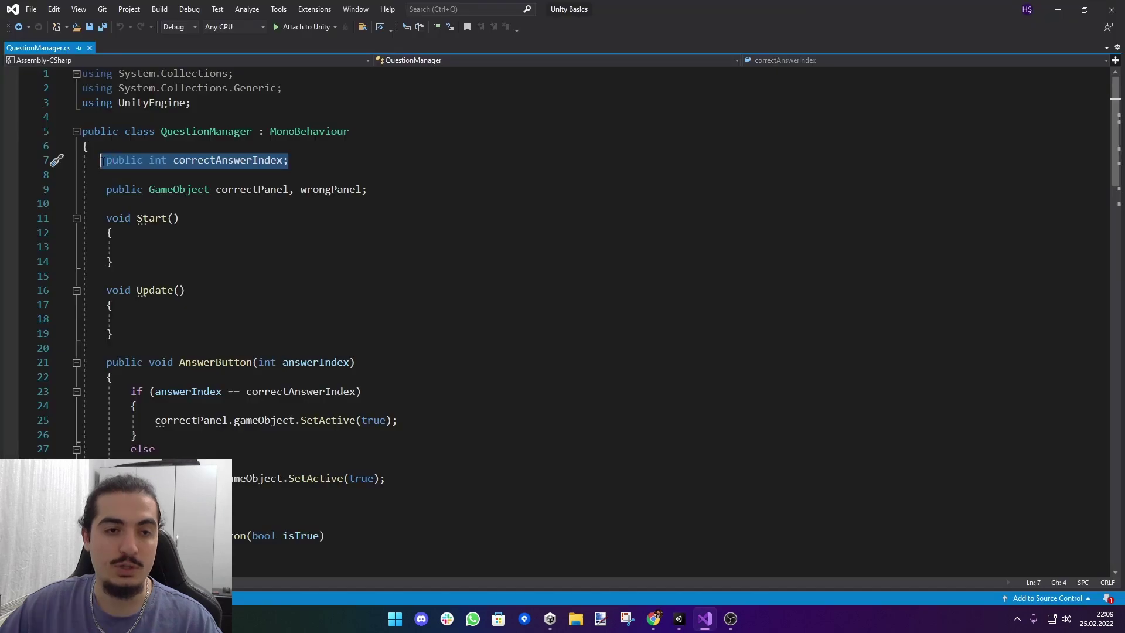
pyautogui.press('Down')
pyautogui.press('Down')
pyautogui.press('End')
pyautogui.hotkey('shift', 'Home')
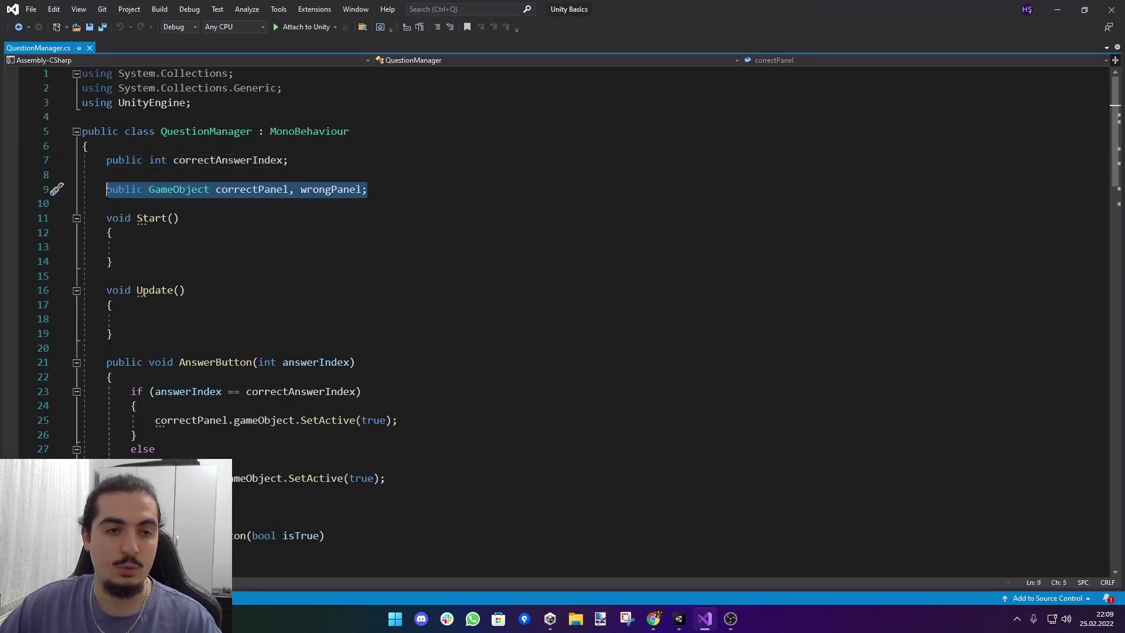
pyautogui.click(374, 189)
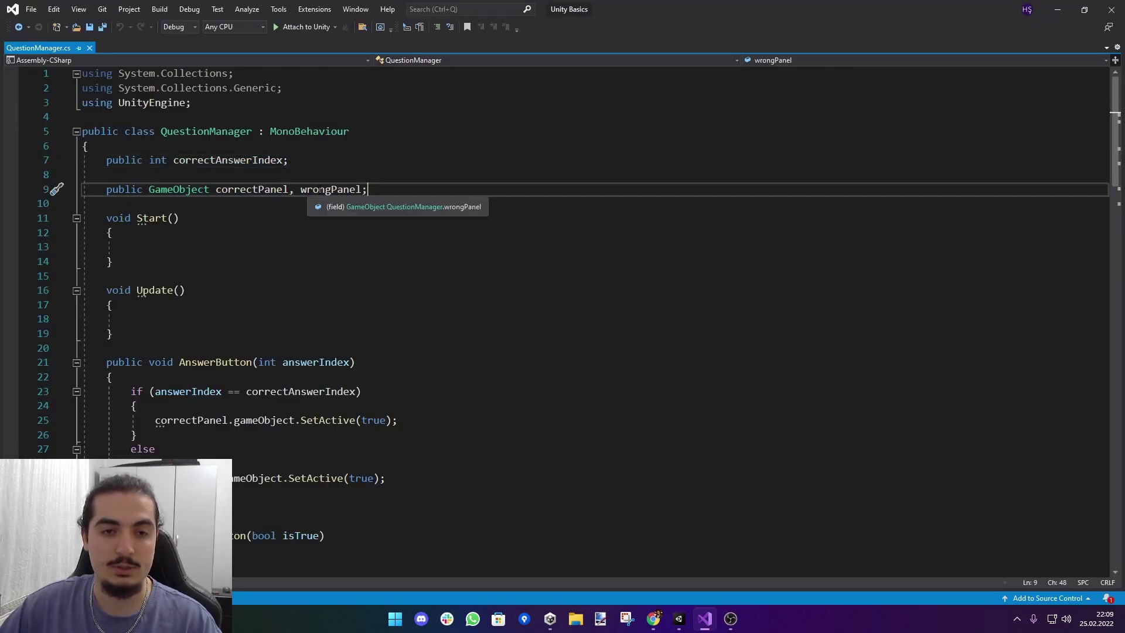
pyautogui.hotkey('alt', 'Tab')
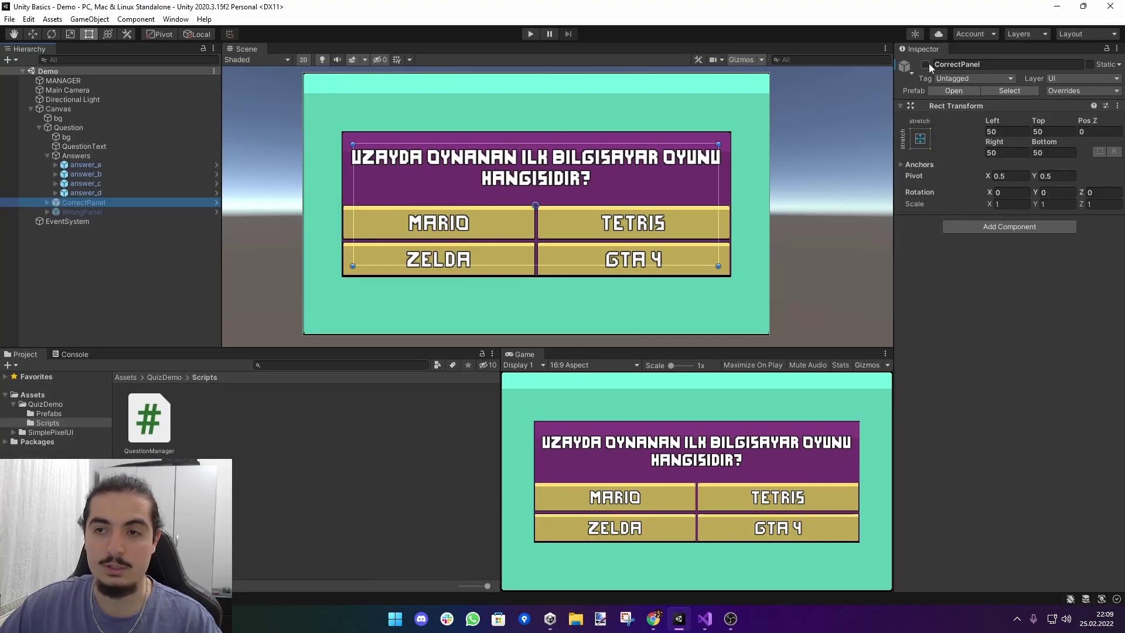
pyautogui.press('Down')
pyautogui.click(926, 64)
pyautogui.click(925, 65)
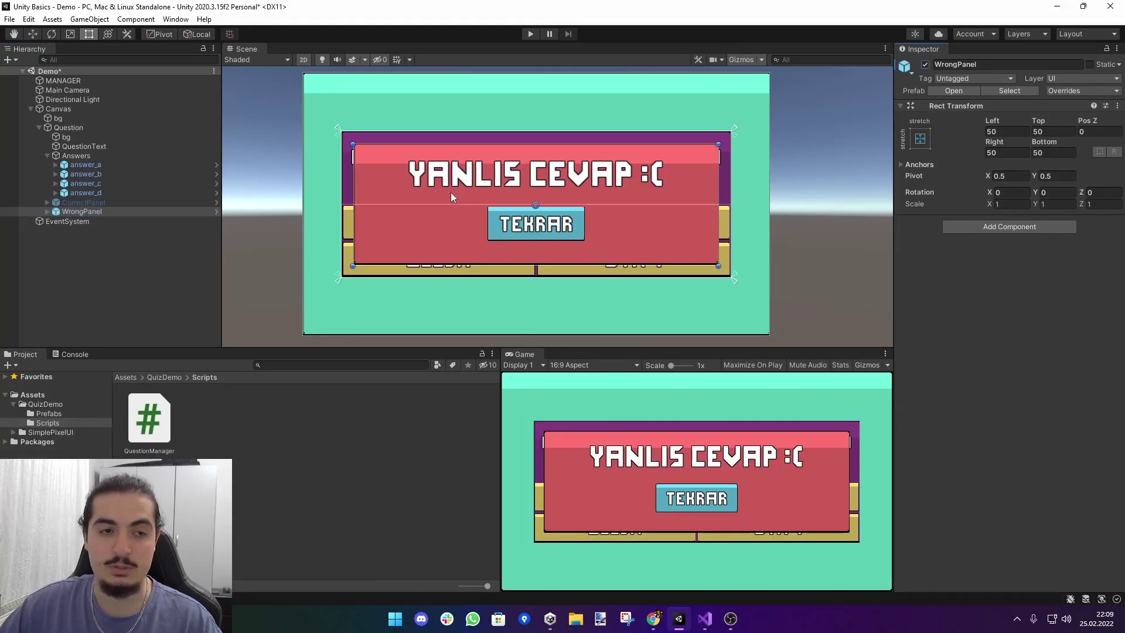
pyautogui.hotkey('ctrl', 'z')
pyautogui.hotkey('alt', 'Tab')
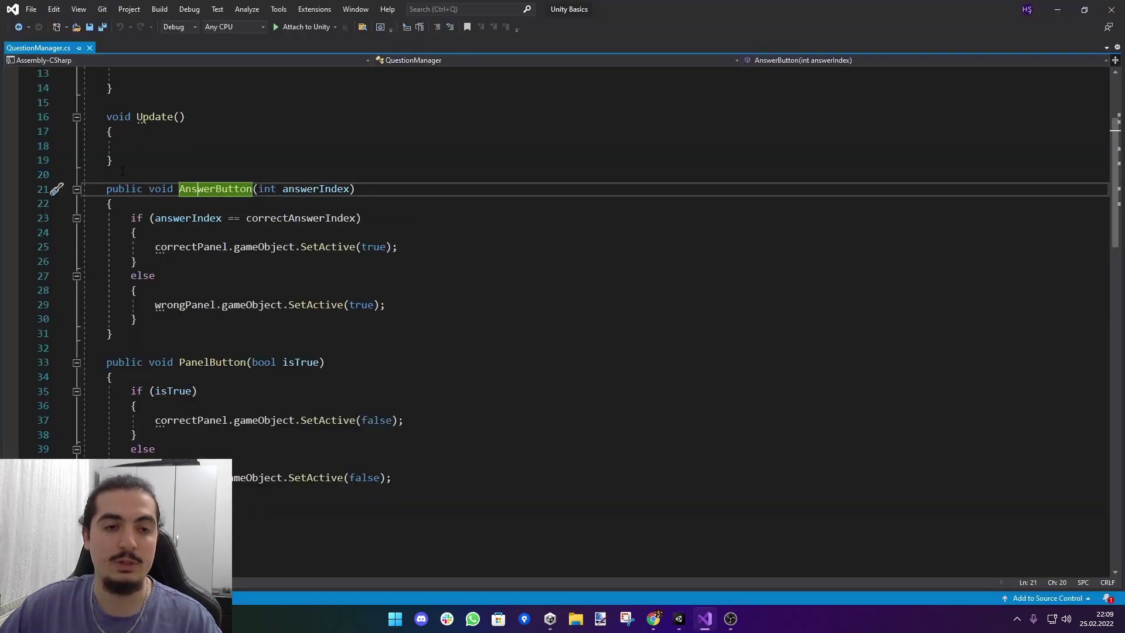
pyautogui.click(122, 170)
pyautogui.hotkey('alt', 'Tab')
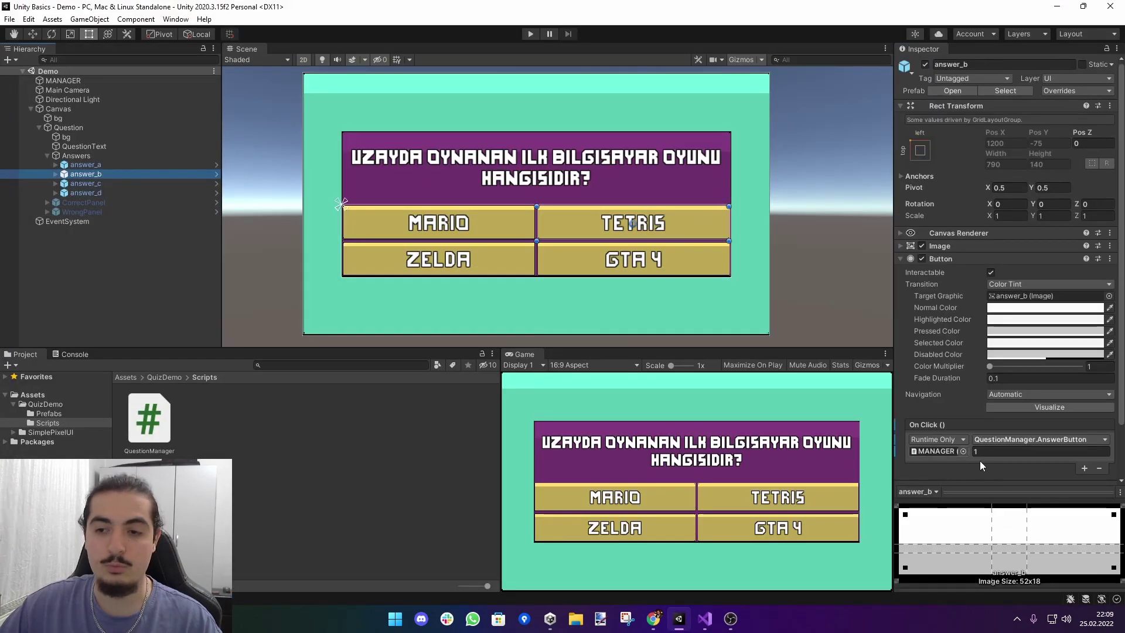
pyautogui.hotkey('alt', 'Tab')
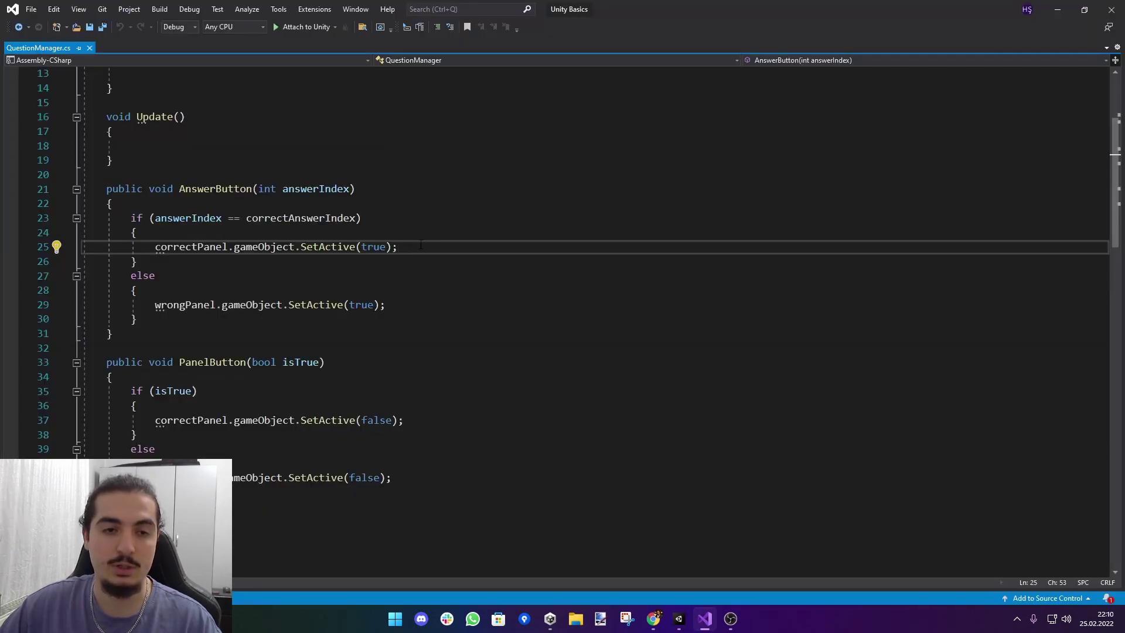
pyautogui.click(415, 319)
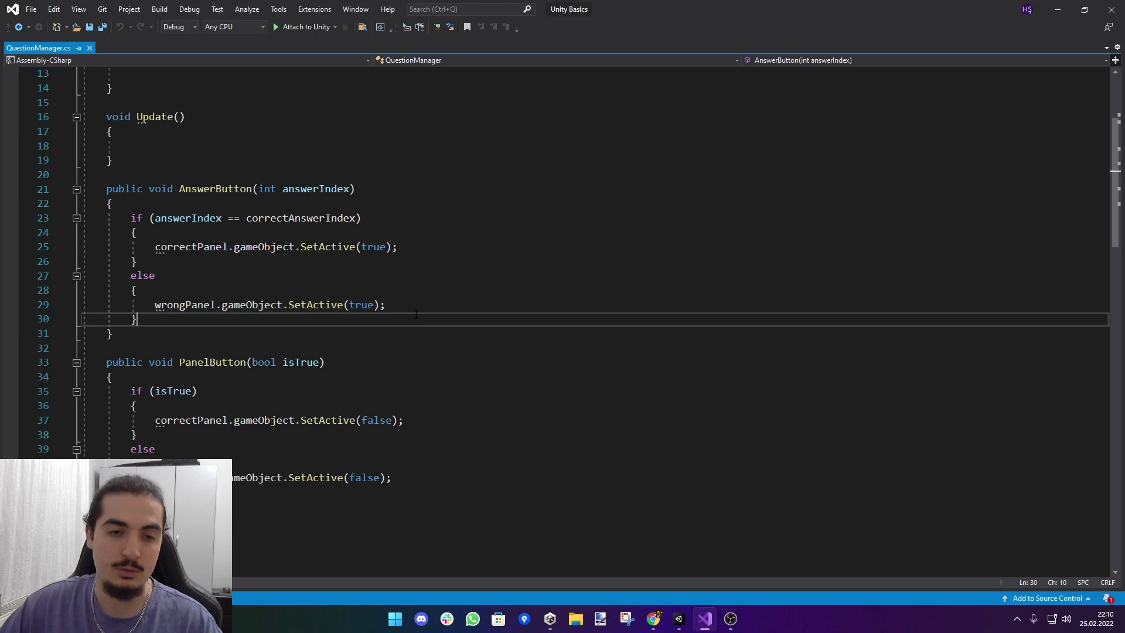
pyautogui.click(415, 247)
pyautogui.scroll(-1, 414, 263)
pyautogui.click(415, 261)
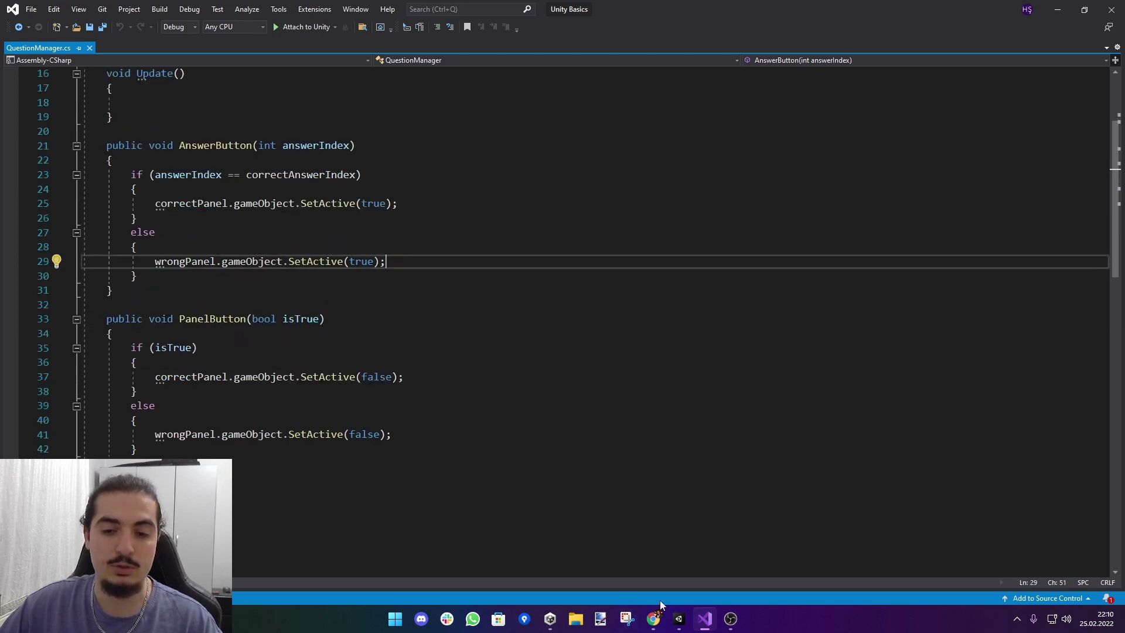
pyautogui.click(453, 378)
pyautogui.click(453, 434)
pyautogui.click(453, 383)
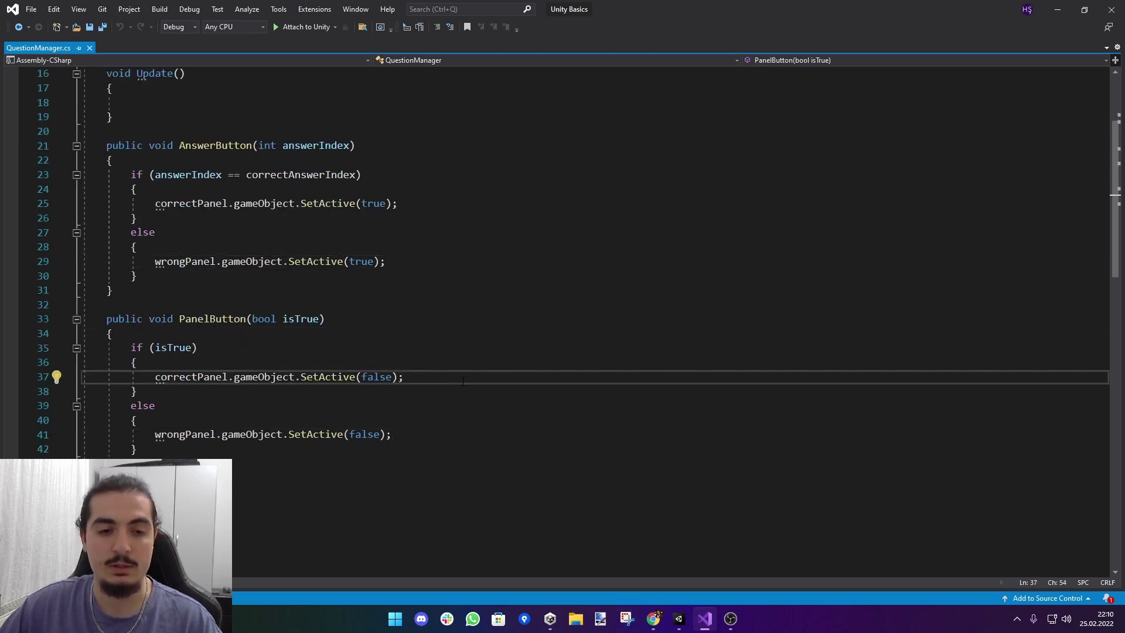
pyautogui.click(452, 434)
pyautogui.click(440, 362)
pyautogui.click(434, 378)
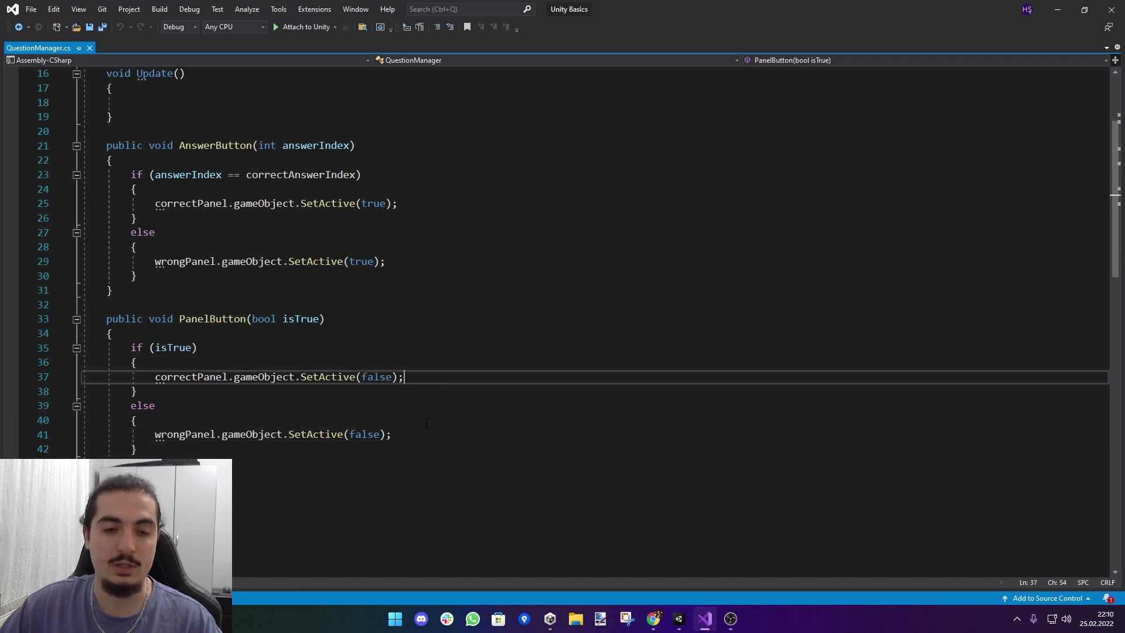
pyautogui.click(396, 433)
# Step: Back in Unity, create a new C# script in the Scripts folder named Question
pyautogui.hotkey('alt', 'Tab')
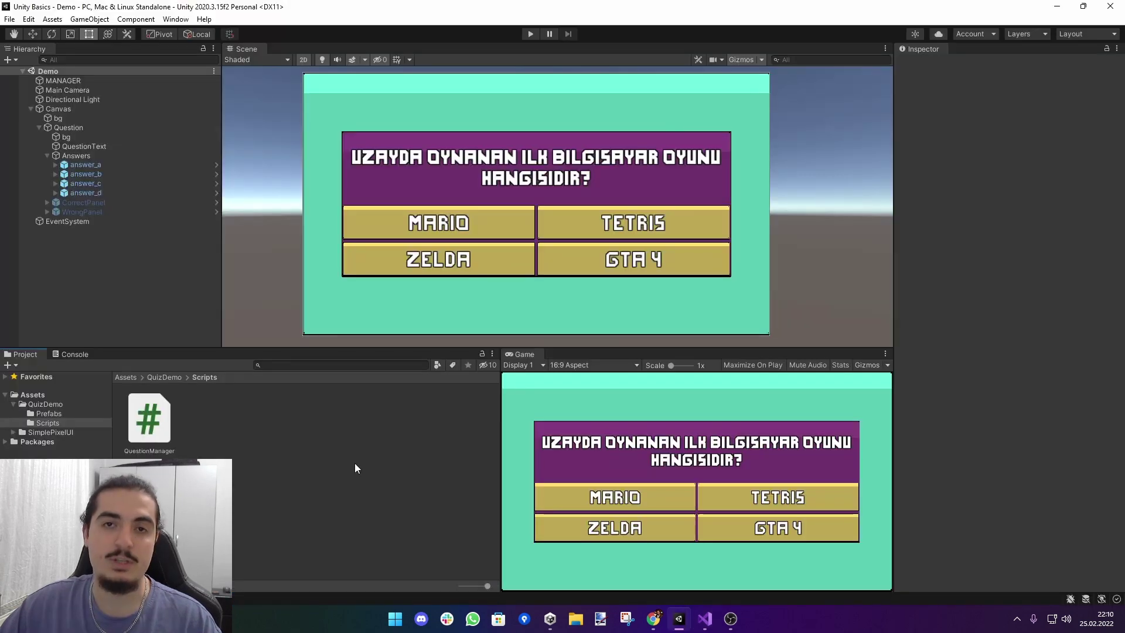
pyautogui.rightClick(343, 430)
pyautogui.moveTo(351, 126)
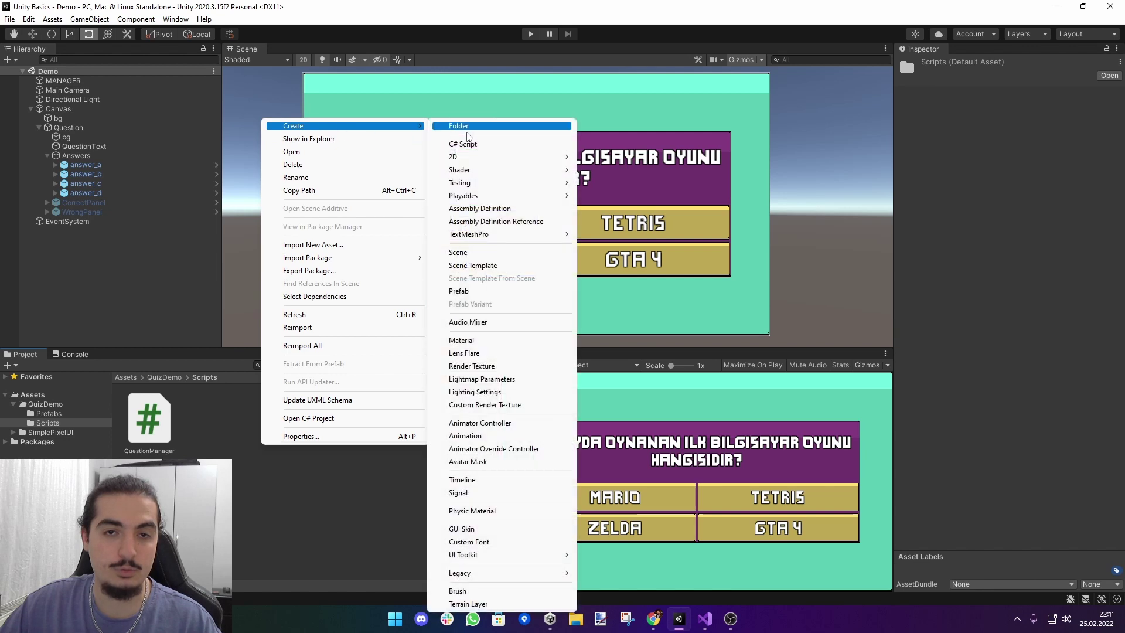
pyautogui.click(467, 144)
pyautogui.write('Q')
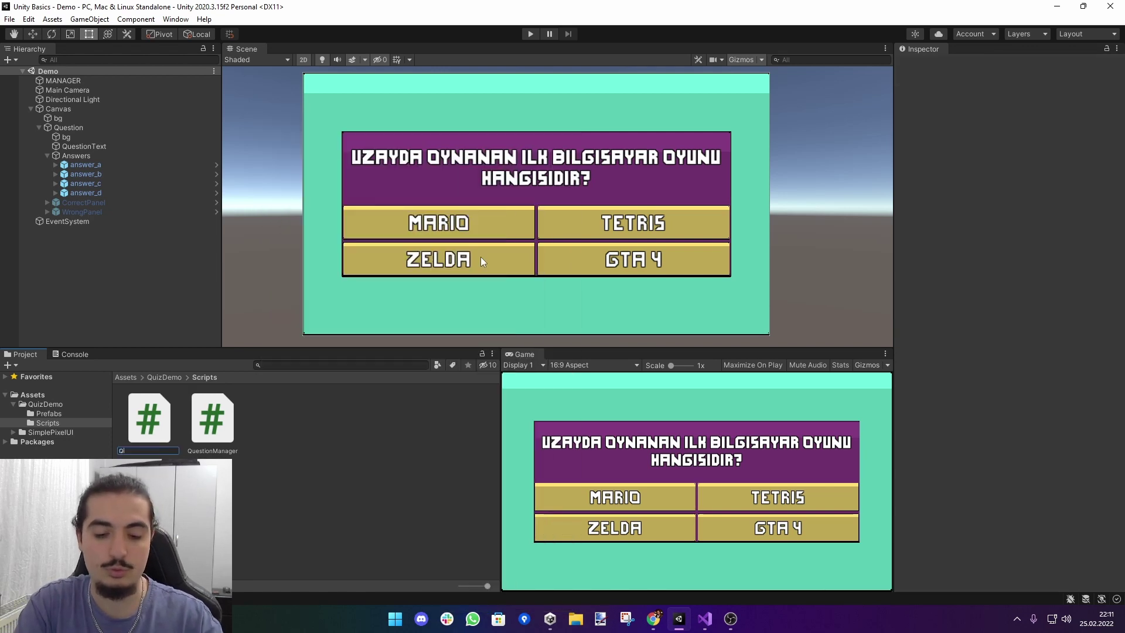
pyautogui.write('uestion')
pyautogui.press('Return')
# Step: Open Question.cs and delete the Start and Update template comments
pyautogui.doubleClick(147, 422)
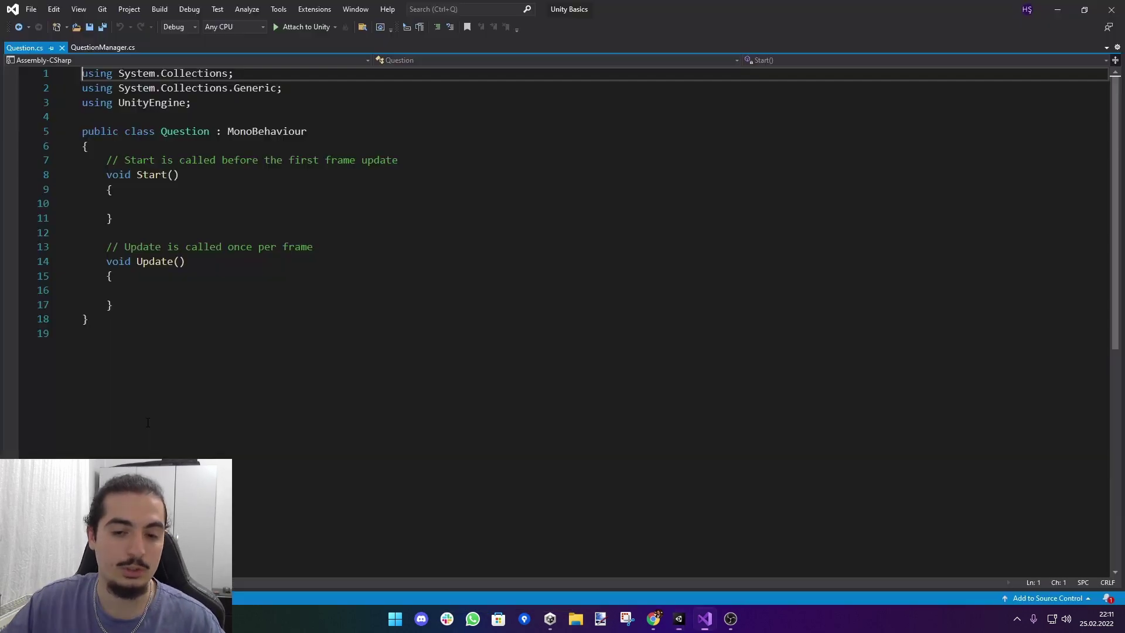
pyautogui.moveTo(82, 232); pyautogui.dragTo(313, 247)
pyautogui.press('BackSpace')
pyautogui.moveTo(88, 146); pyautogui.dragTo(399, 160)
pyautogui.press('BackSpace')
# Step: Change the Question class's base type from MonoBehaviour to ScriptableObject
pyautogui.click(131, 188)
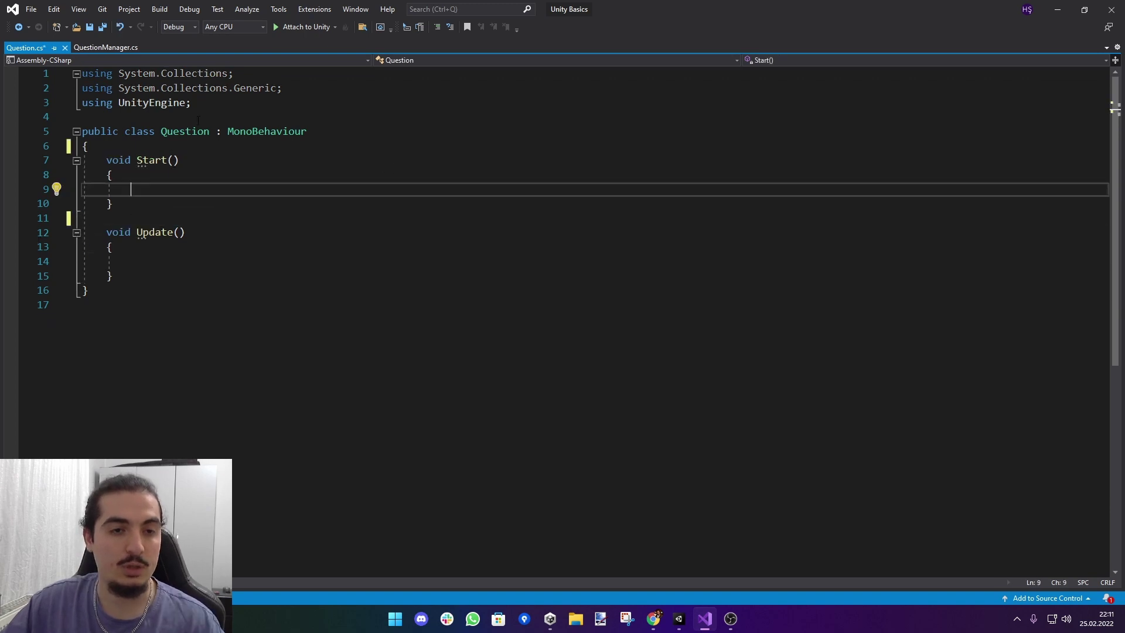
pyautogui.click(200, 131)
pyautogui.click(283, 131)
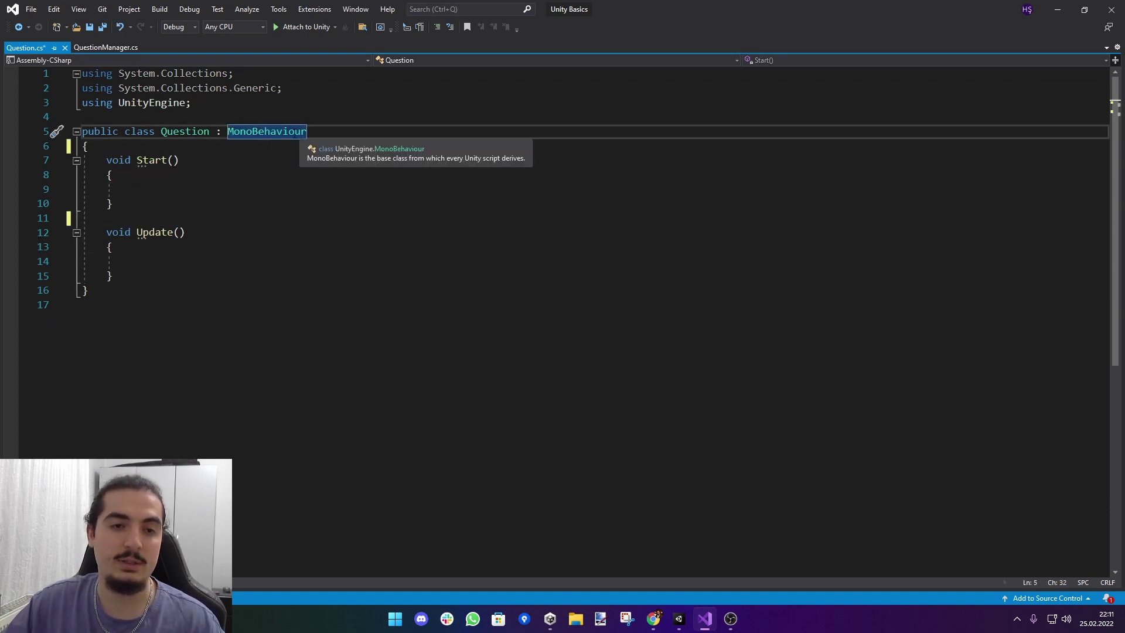
pyautogui.doubleClick(283, 131)
pyautogui.write('Script')
pyautogui.press('Tab')
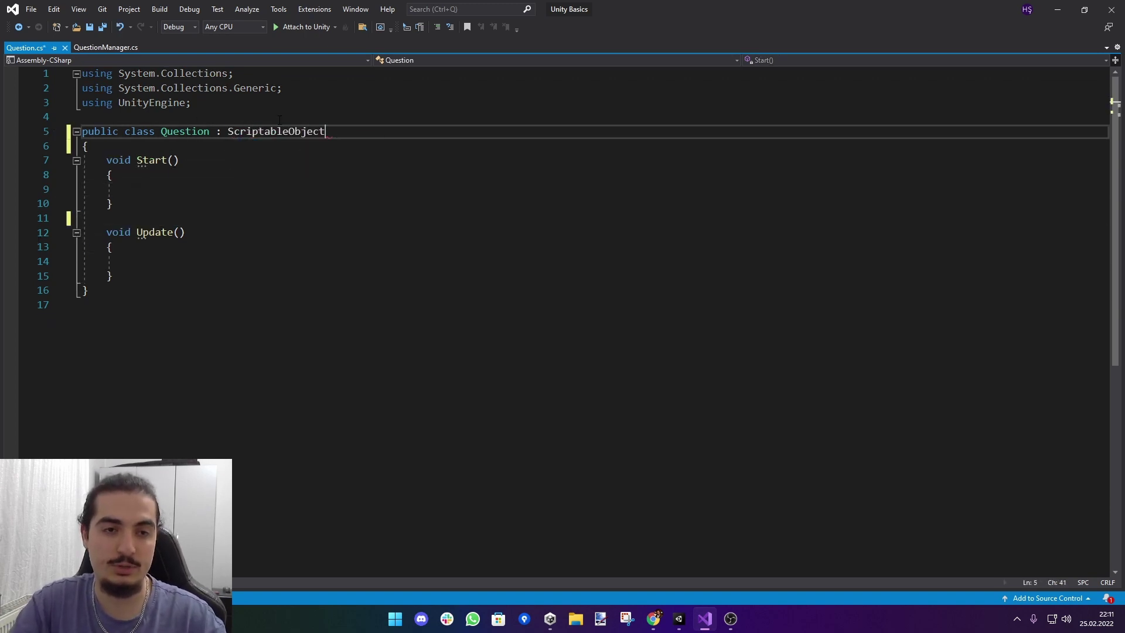
pyautogui.click(127, 189)
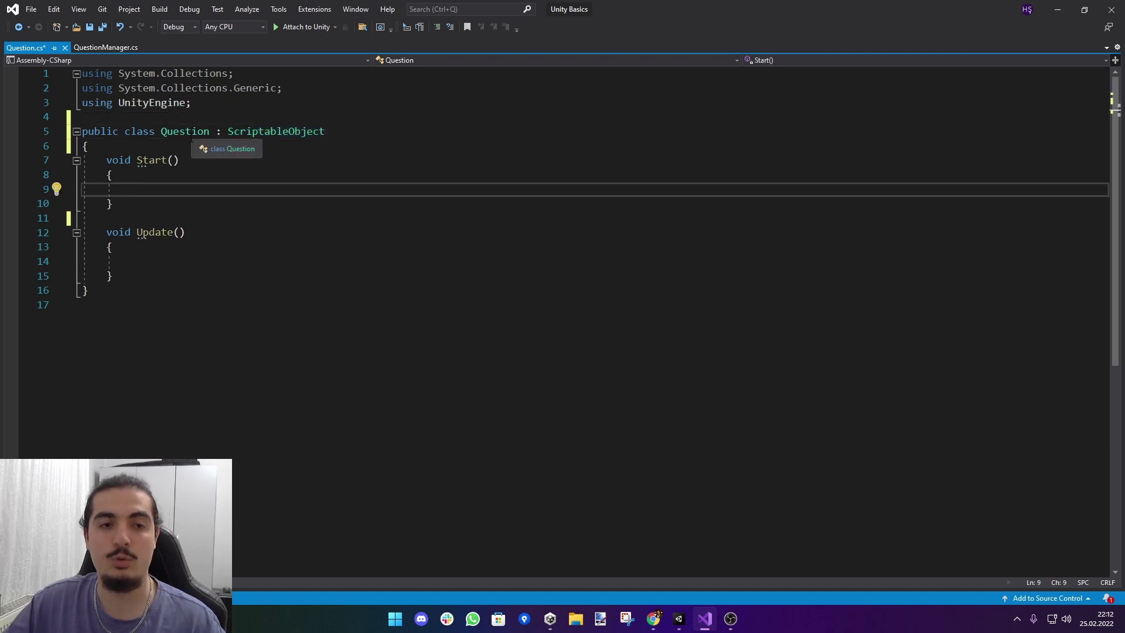
pyautogui.click(173, 132)
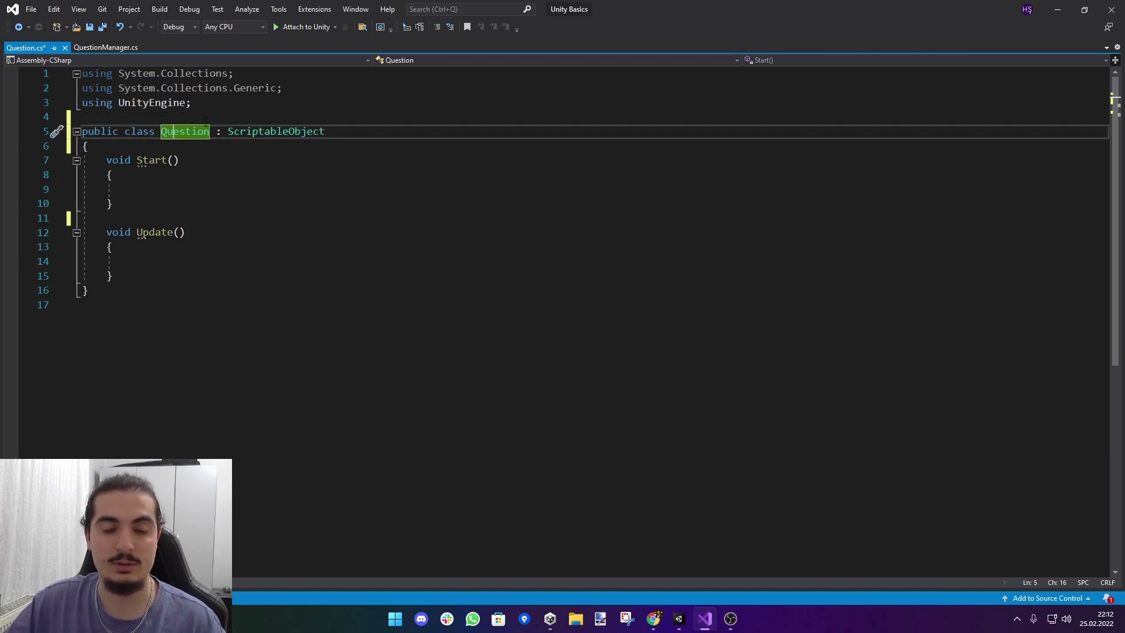
pyautogui.click(355, 190)
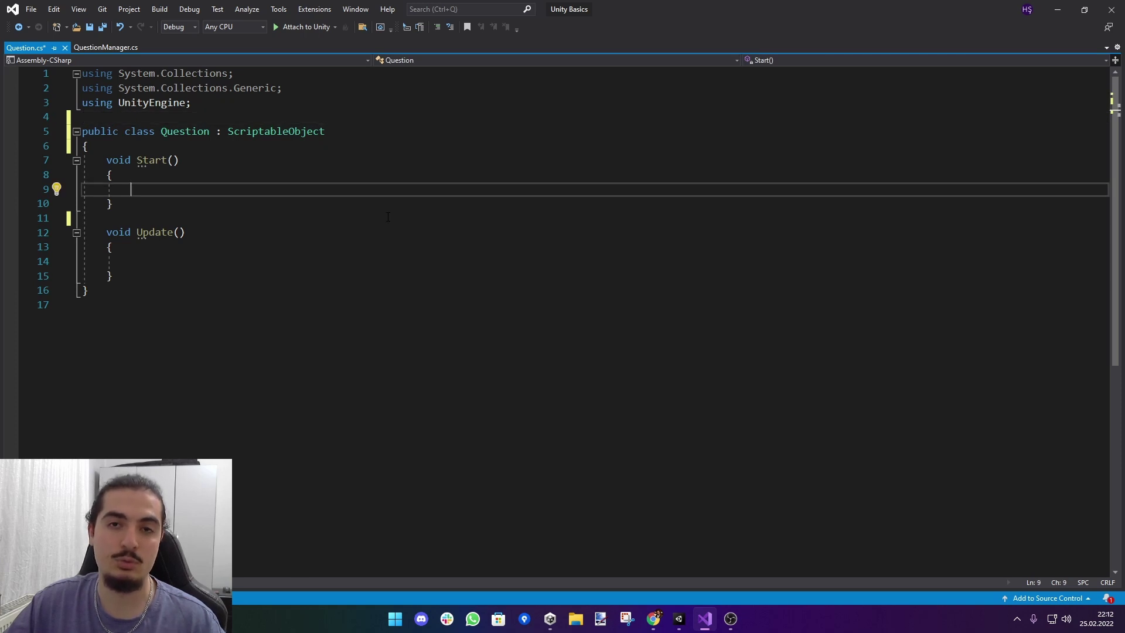
# Step: Add [CreateAssetMenu(fileName = "New Question", menuName = "Question")] above the class and save
pyautogui.click(115, 116)
pyautogui.press('Return')
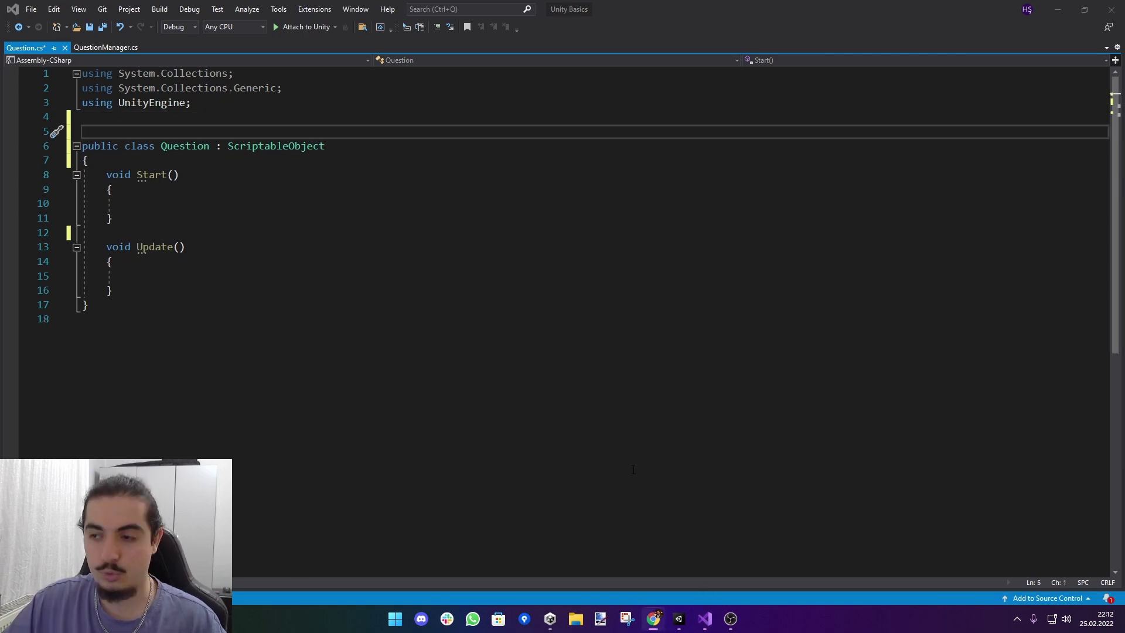
pyautogui.write('[Cre')
pyautogui.press('Tab')
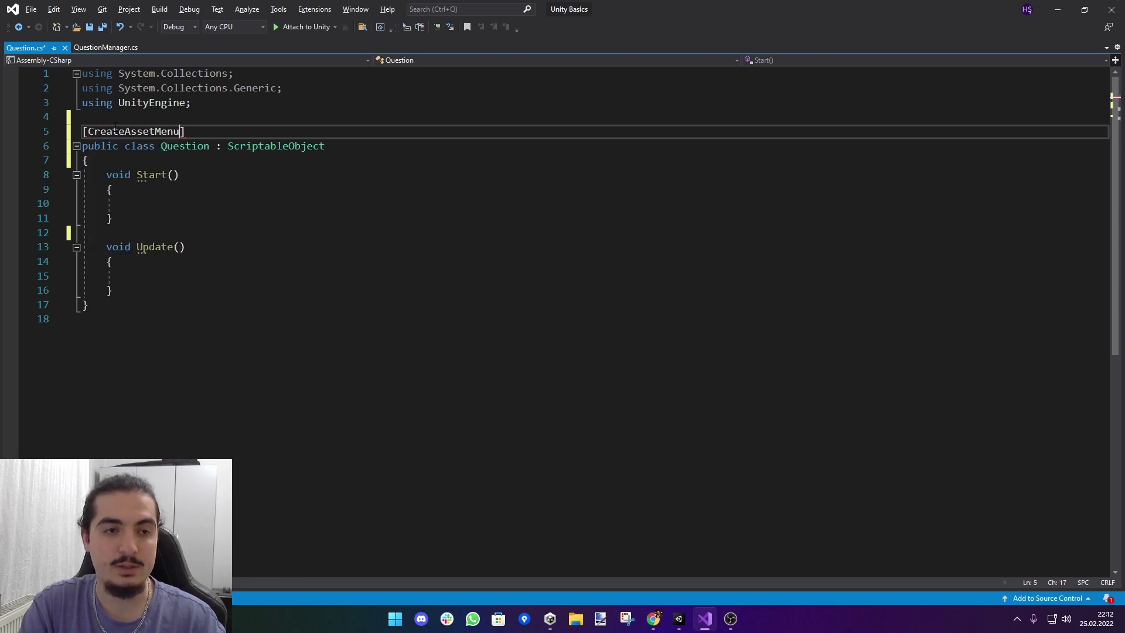
pyautogui.write('()')
pyautogui.write('file')
pyautogui.press('Tab')
pyautogui.write('=')
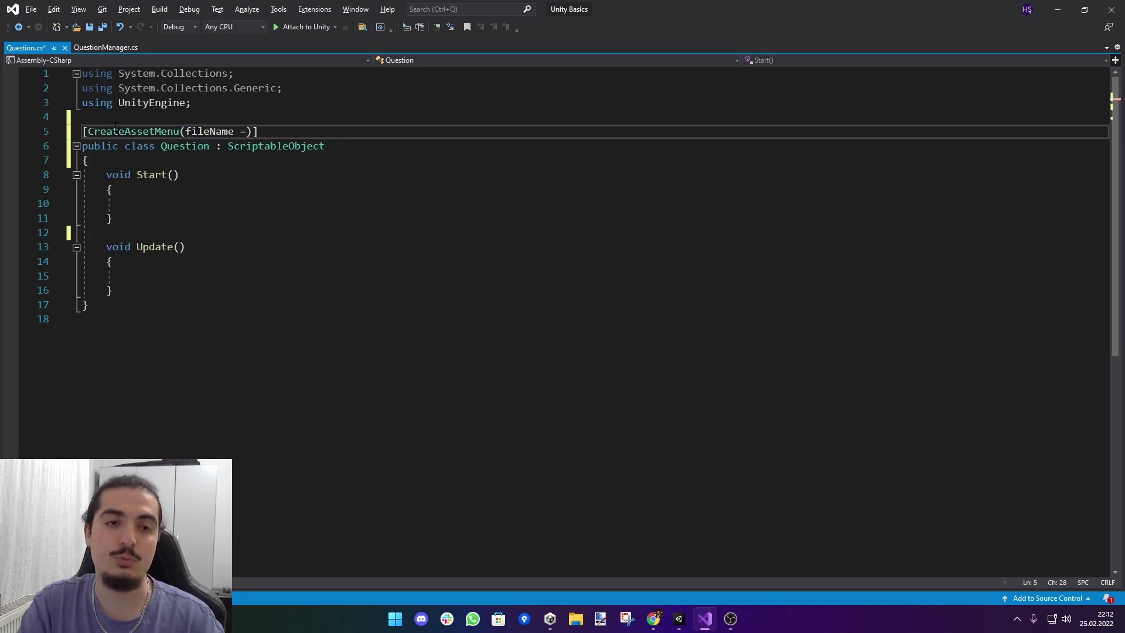
pyautogui.write('"New Q')
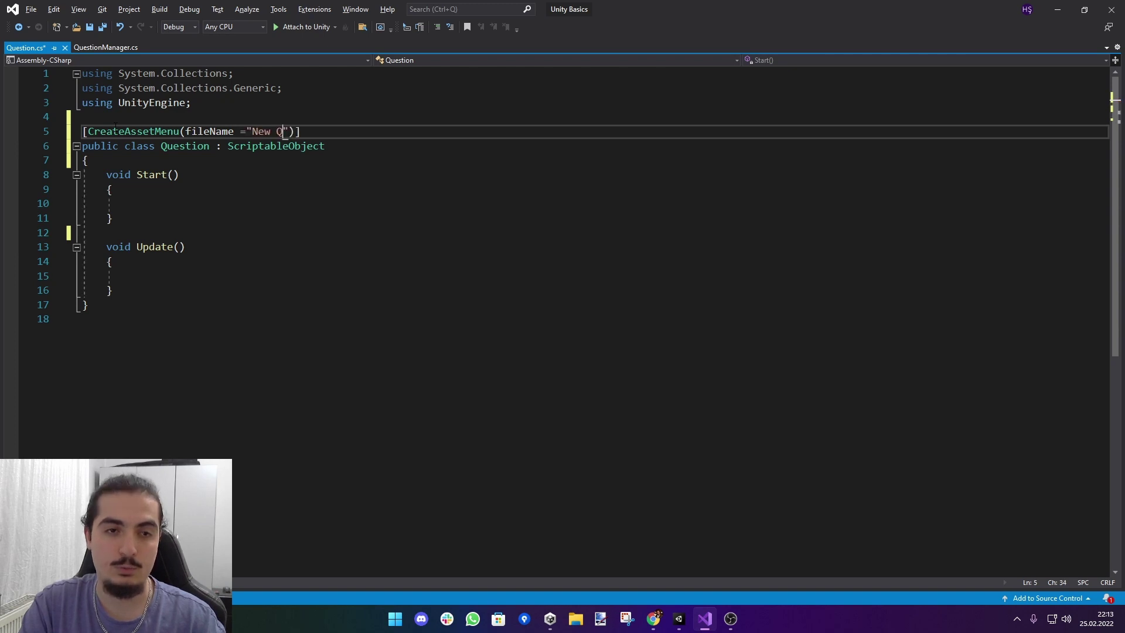
pyautogui.write('uestion",menu')
pyautogui.press('Tab')
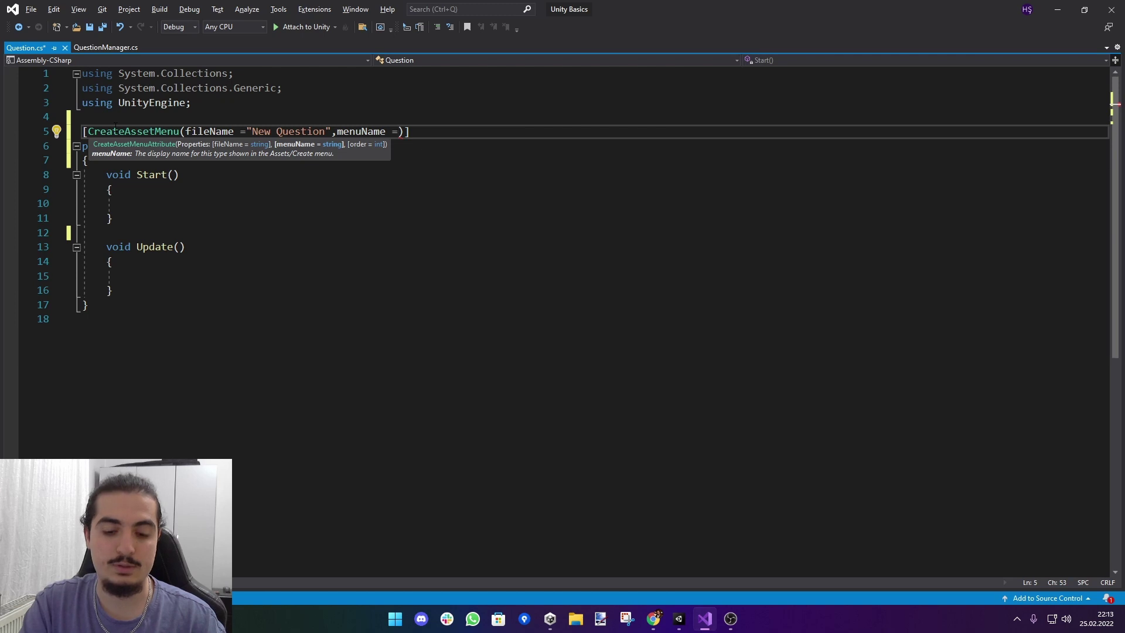
pyautogui.write('"Question"')
pyautogui.click(359, 203)
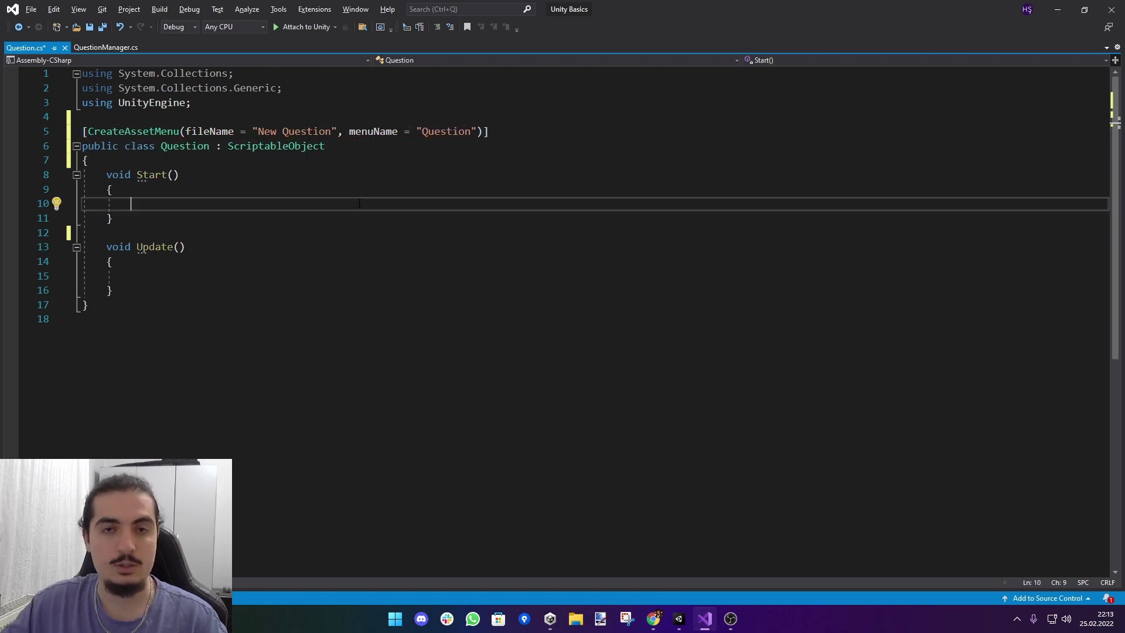
pyautogui.hotkey('ctrl', 's')
# Step: Create a New Question asset from the custom Question menu, then reopen Question.cs
pyautogui.hotkey('alt', 'Tab')
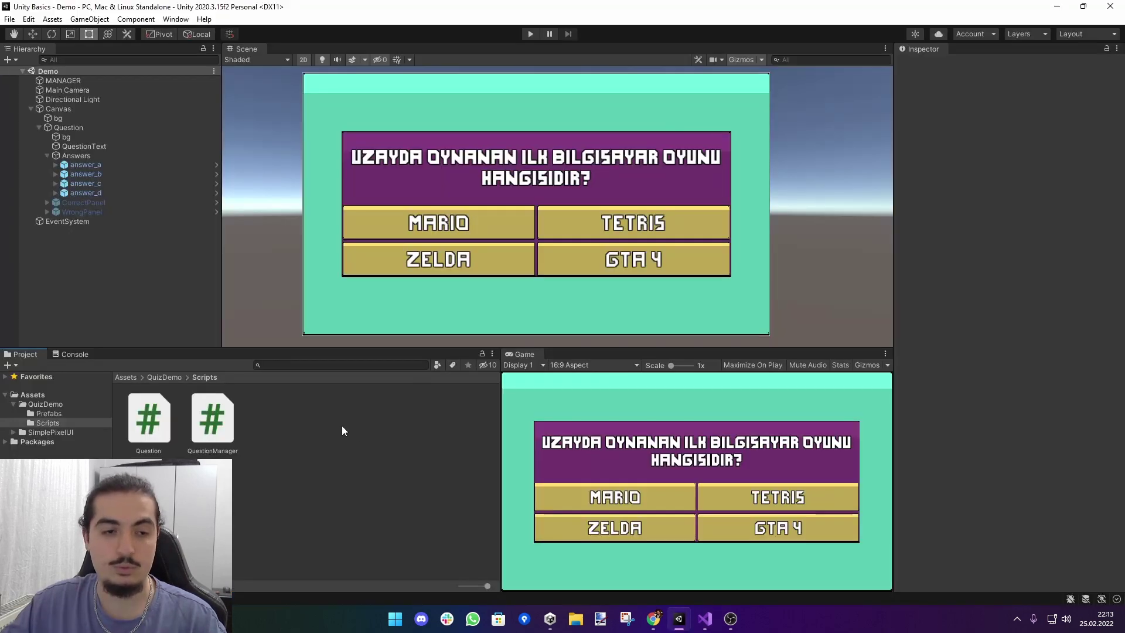
pyautogui.rightClick(324, 419)
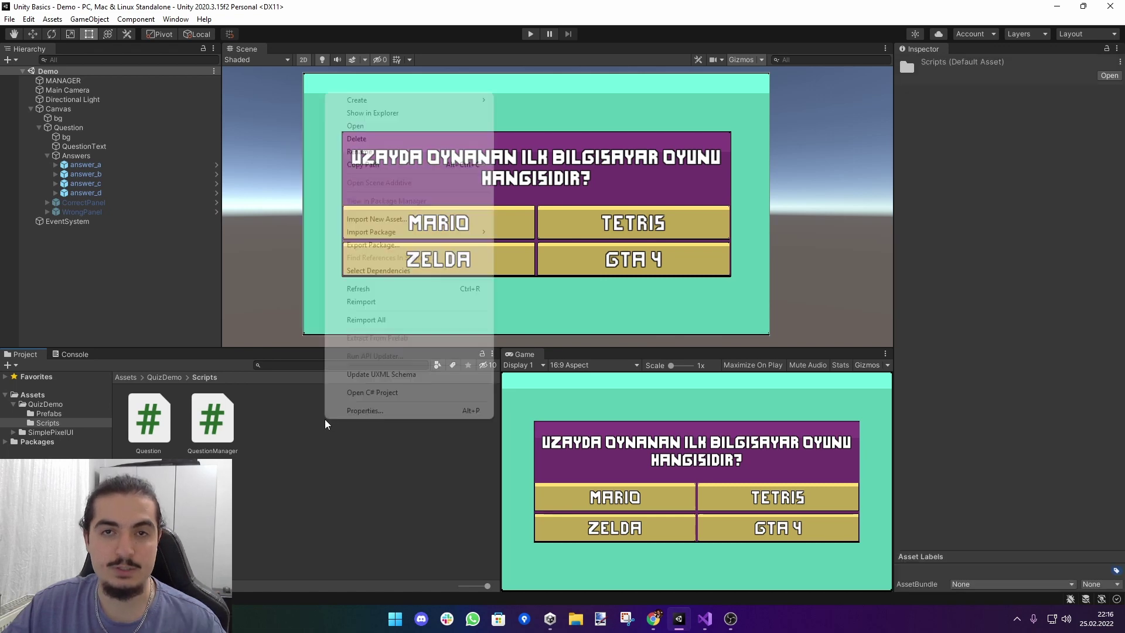
pyautogui.moveTo(398, 104)
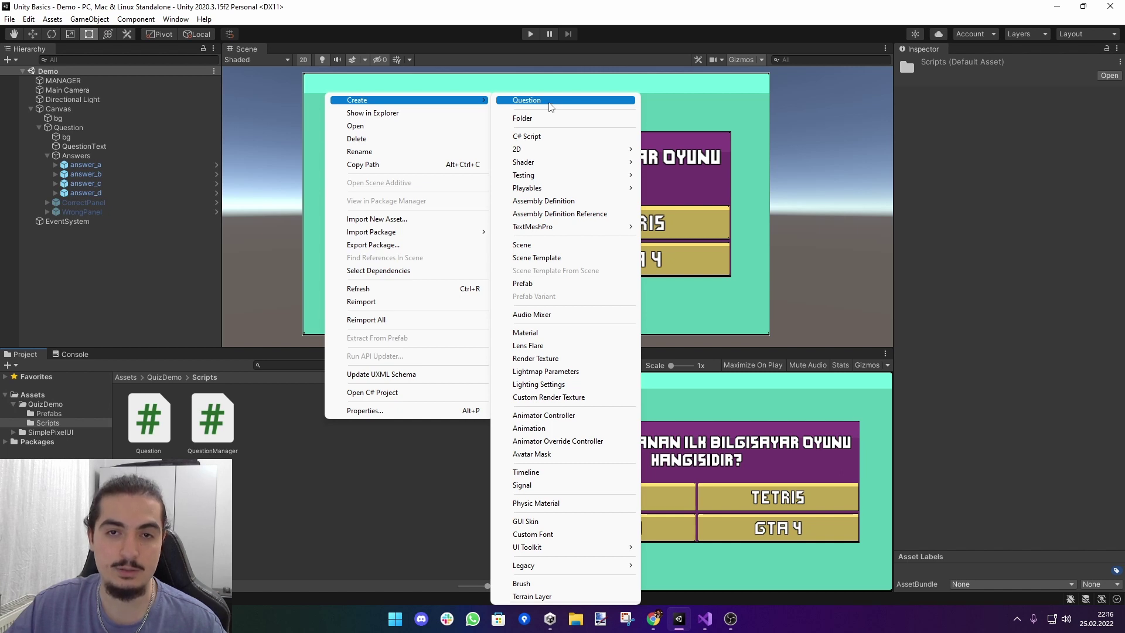
pyautogui.click(550, 102)
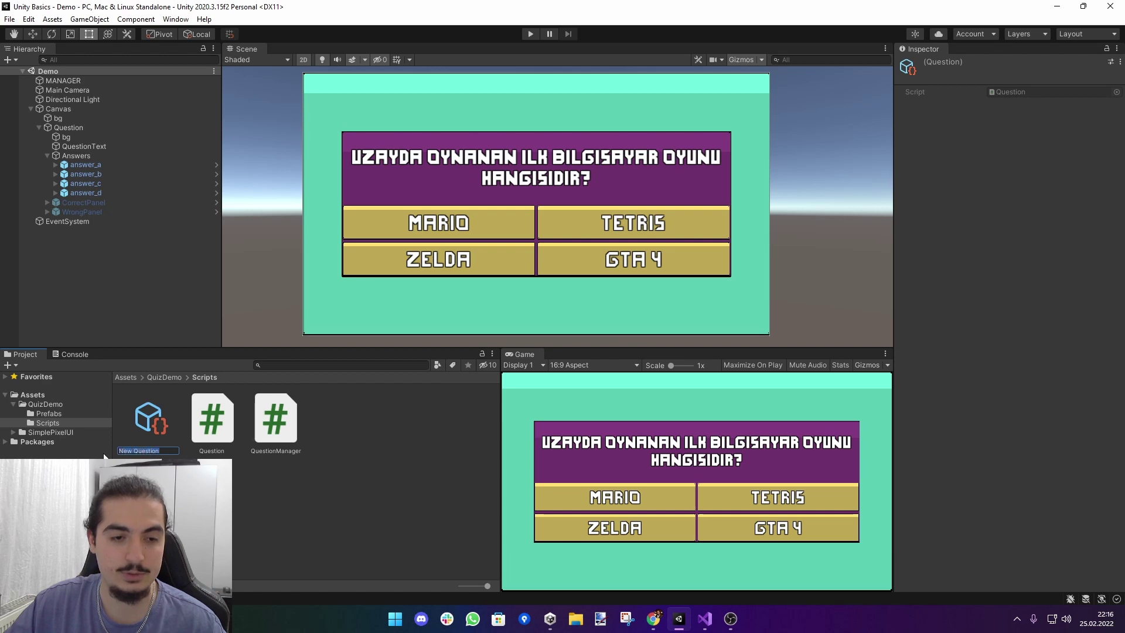
pyautogui.doubleClick(212, 419)
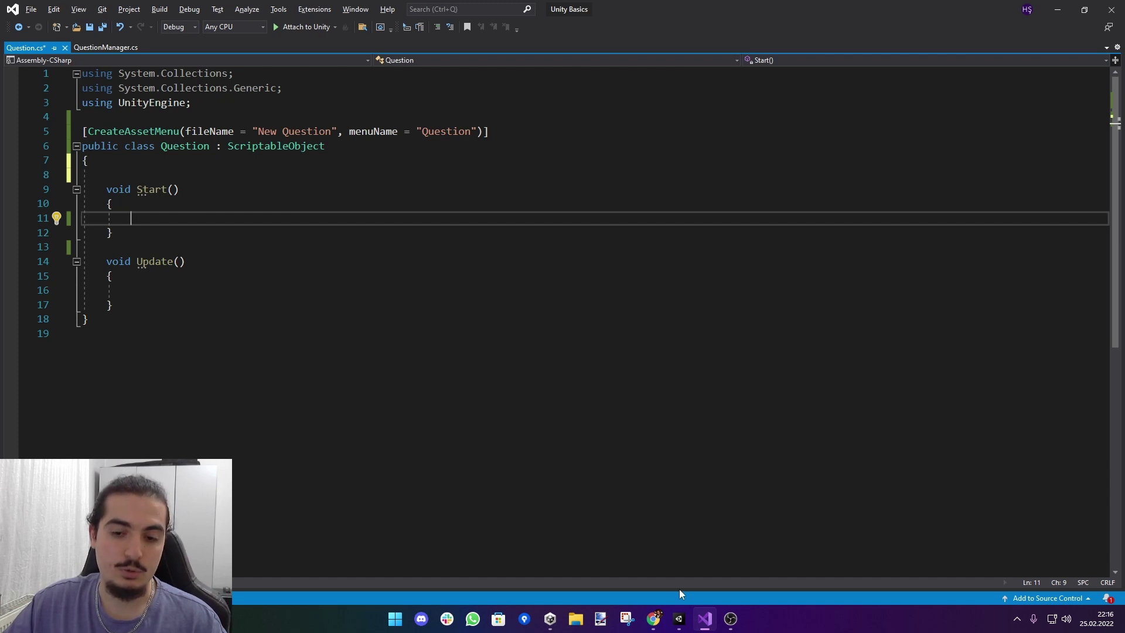
pyautogui.click(679, 619)
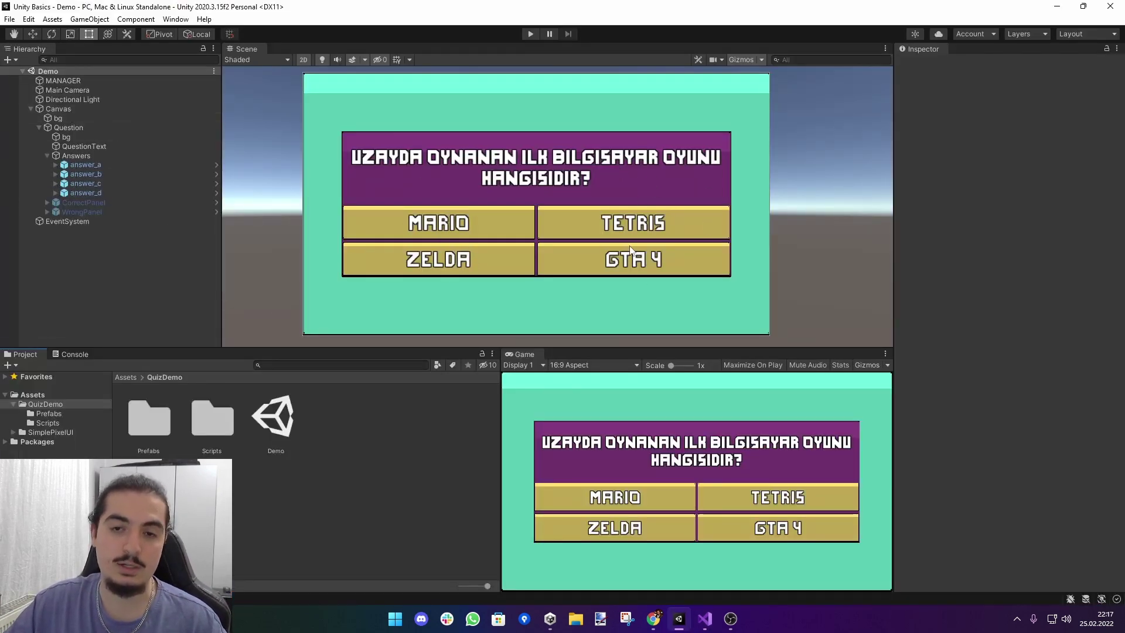
pyautogui.click(86, 166)
pyautogui.click(85, 175)
pyautogui.click(87, 183)
pyautogui.click(89, 193)
pyautogui.click(391, 432)
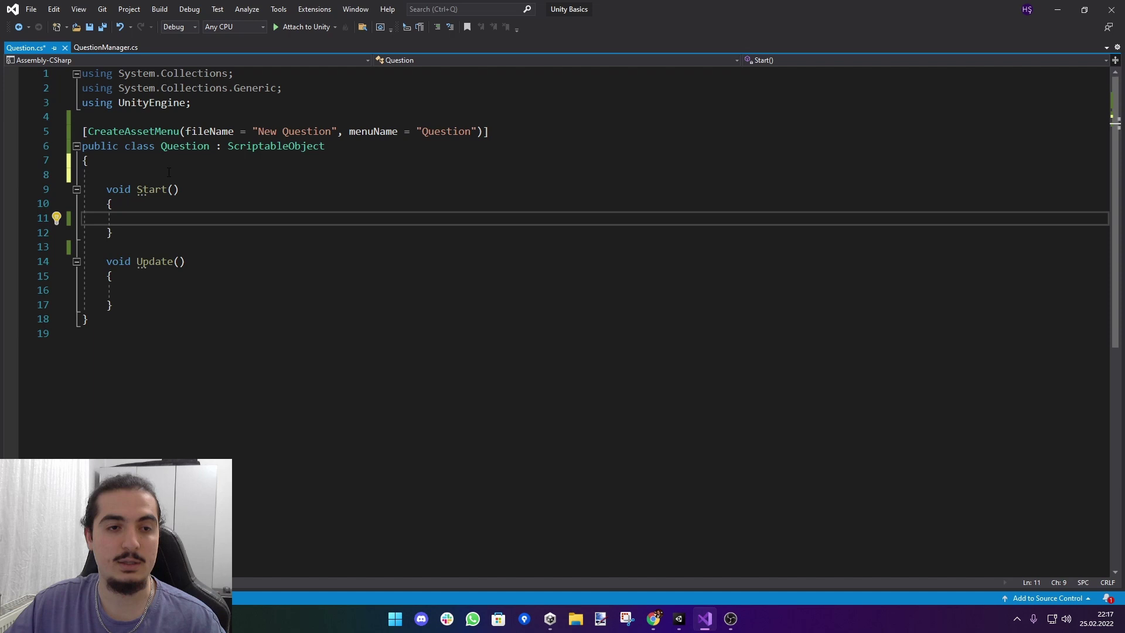
# Step: Delete the Start() and Update() methods from the Question class
pyautogui.click(169, 172)
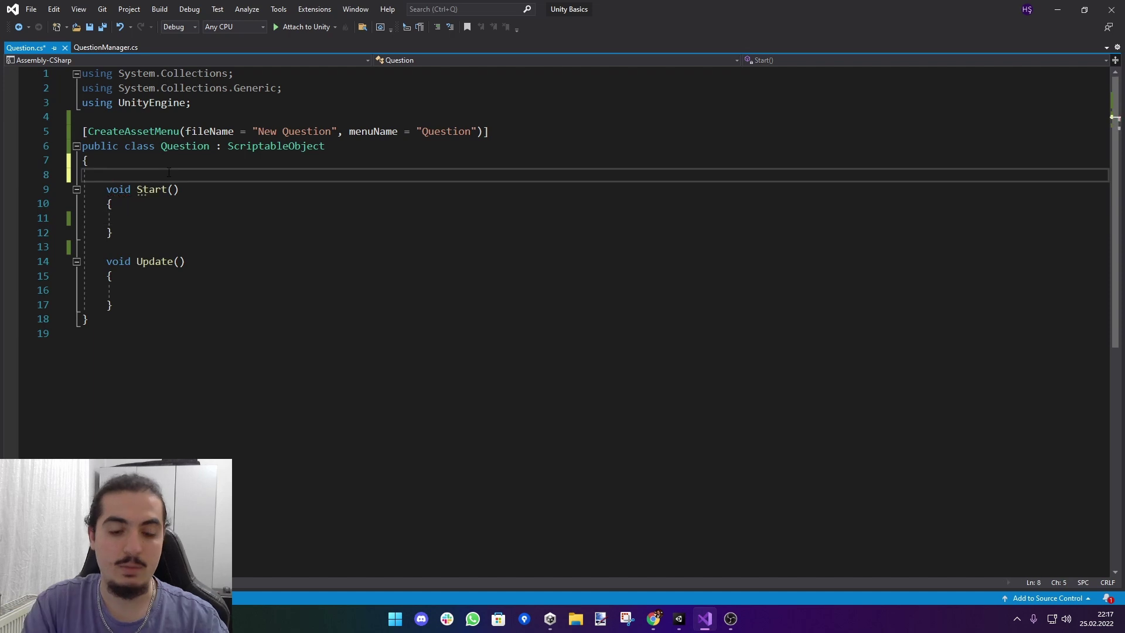
pyautogui.write('public strin')
pyautogui.hotkey('ctrl', 'z')
pyautogui.moveTo(112, 306); pyautogui.dragTo(113, 189)
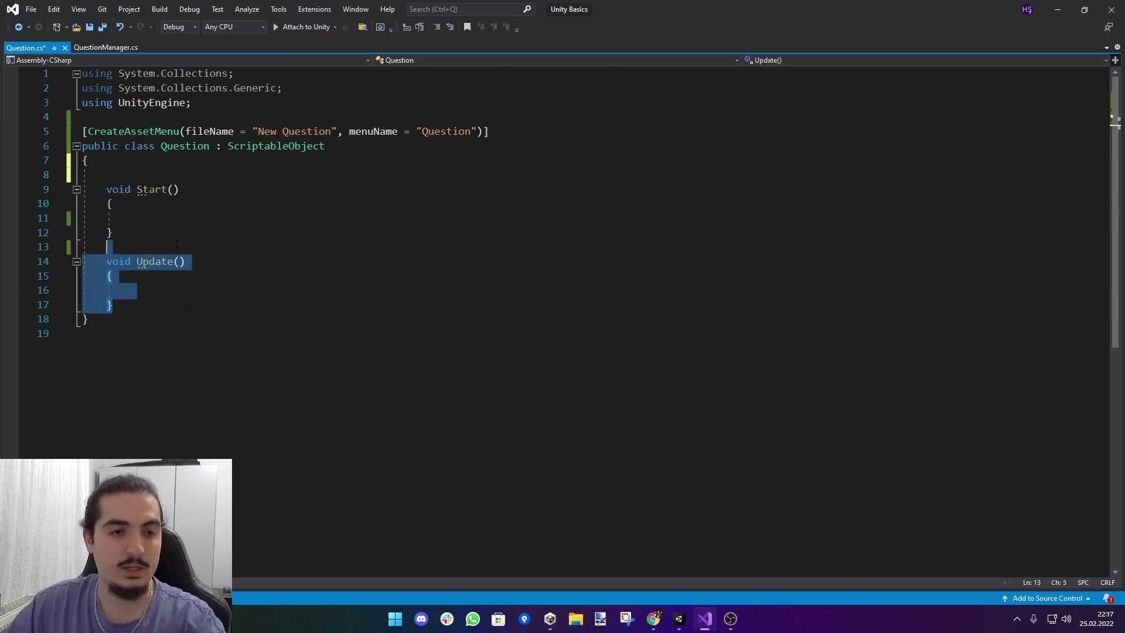
pyautogui.press('Delete')
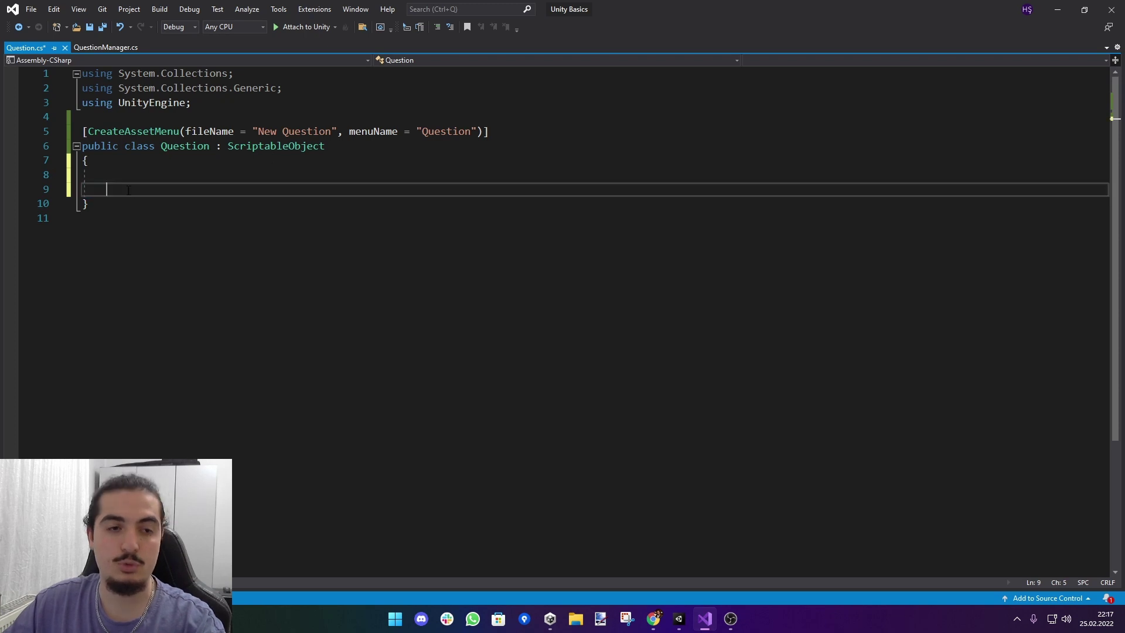
pyautogui.press('BackSpace')
# Step: Add public fields string questionText, string[] answers and int correctAnswerIndex
pyautogui.write('public str')
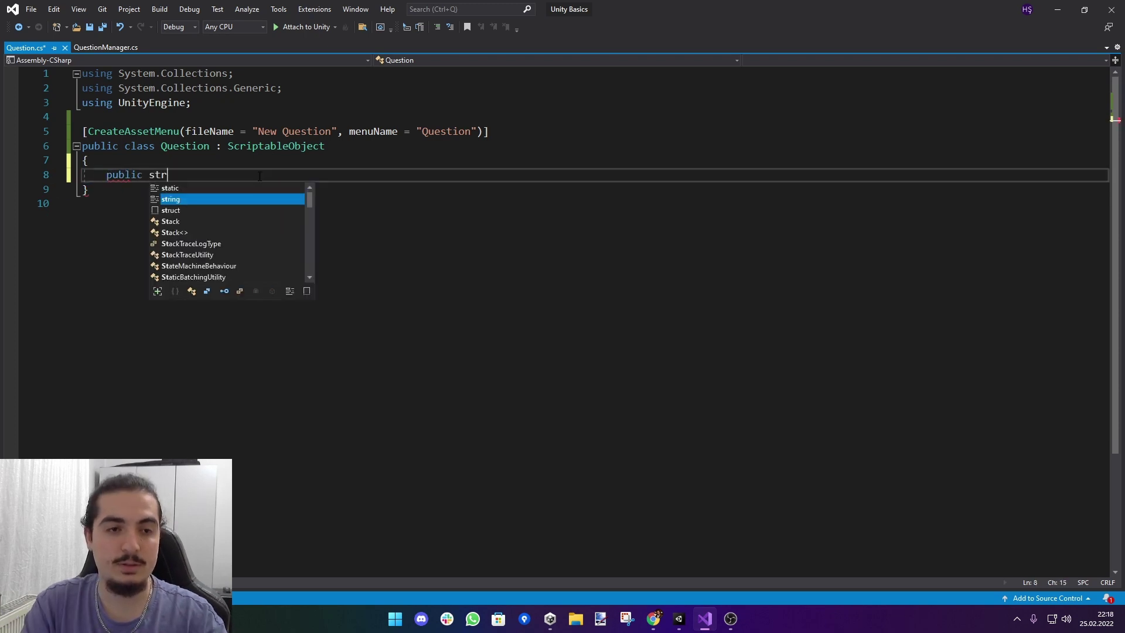
pyautogui.write('ing questionText;')
pyautogui.press('Return')
pyautogui.write('public string')
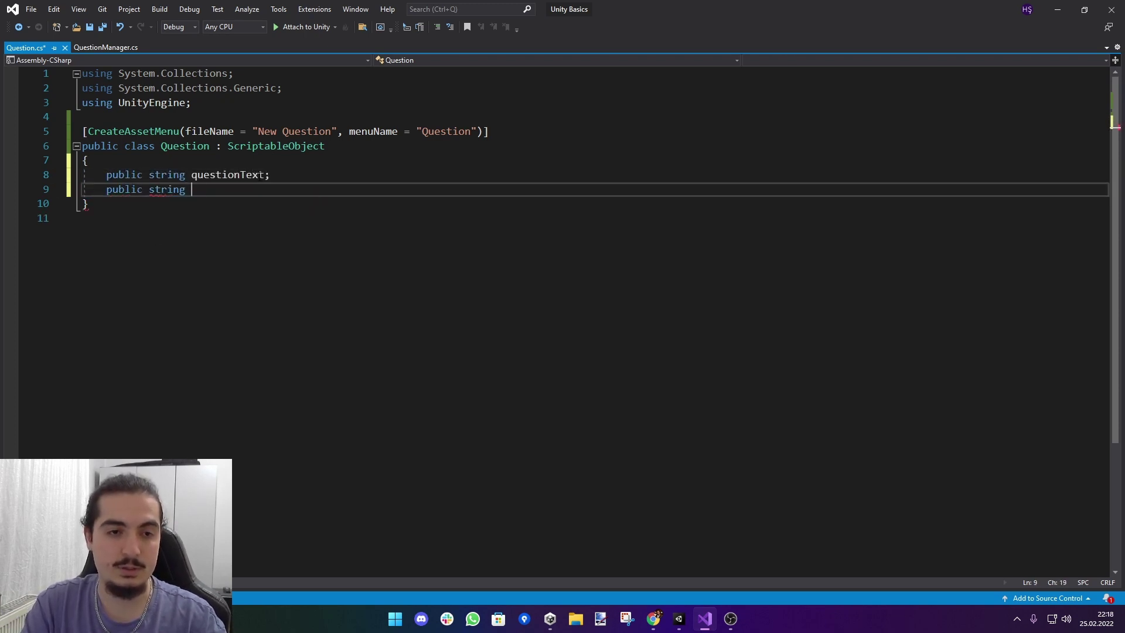
pyautogui.write('[] answers;')
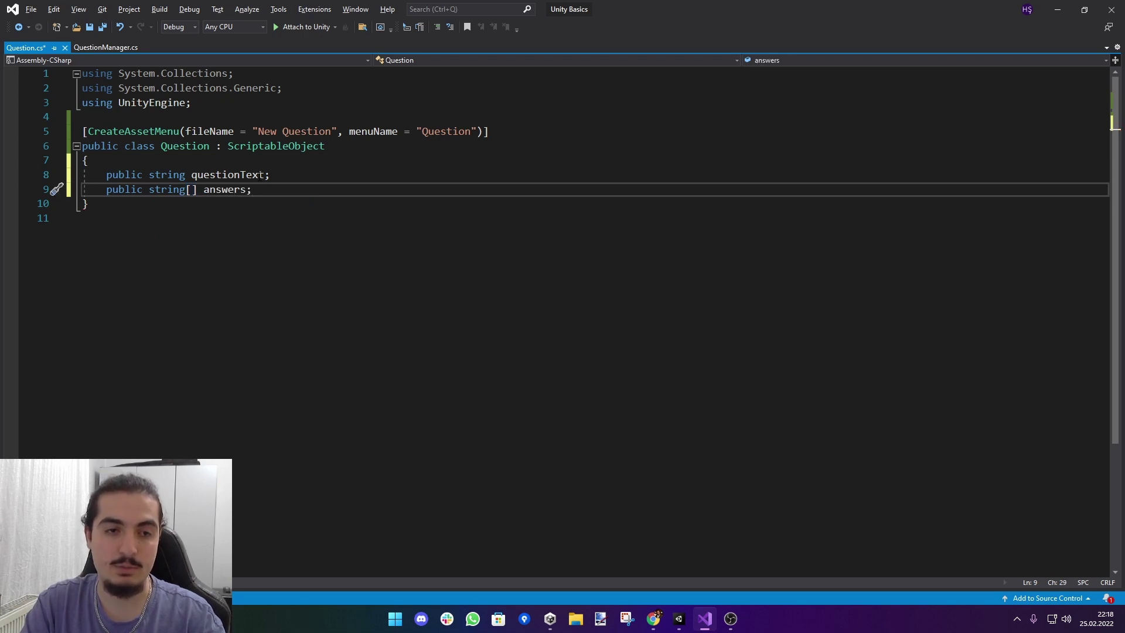
pyautogui.press('Return')
pyautogui.write('public int correctAnswer')
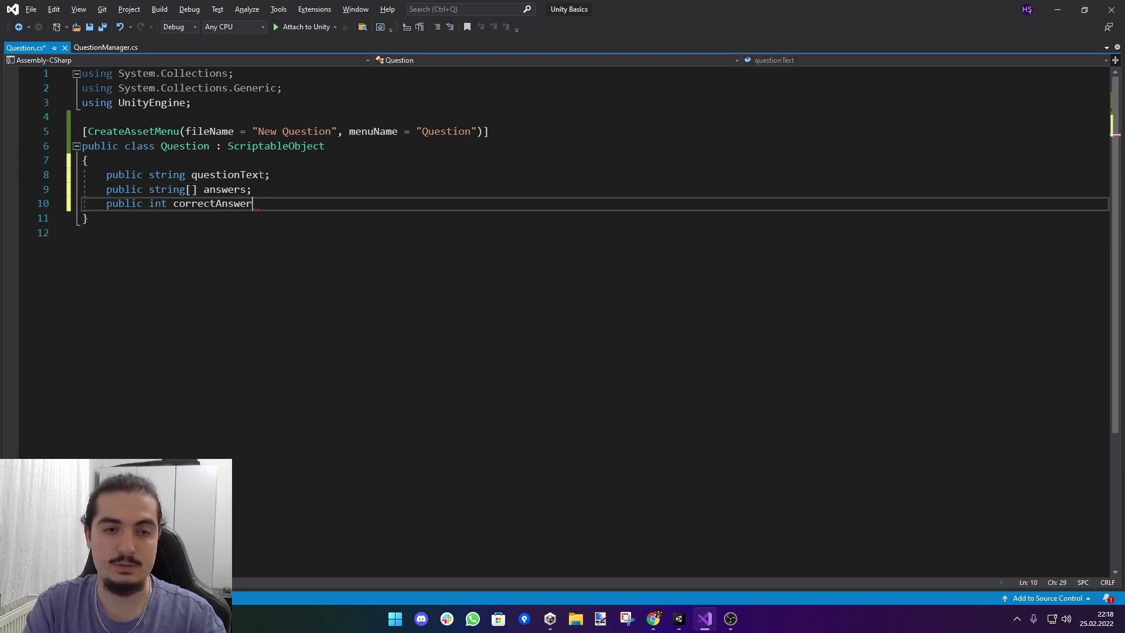
pyautogui.write('Index;')
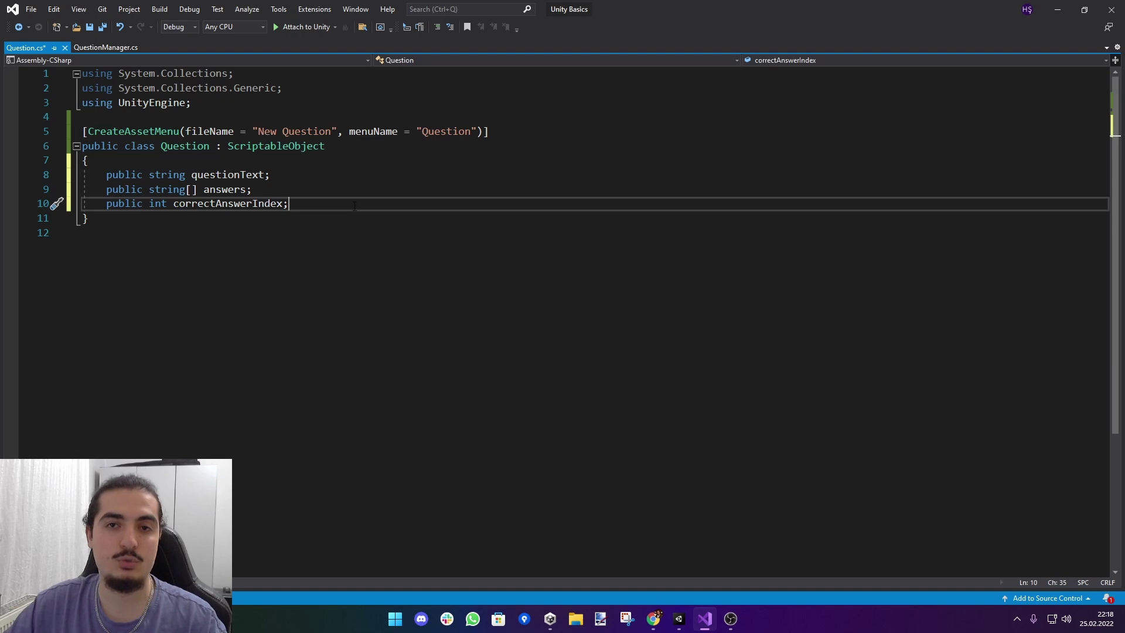
pyautogui.hotkey('alt', 'Tab')
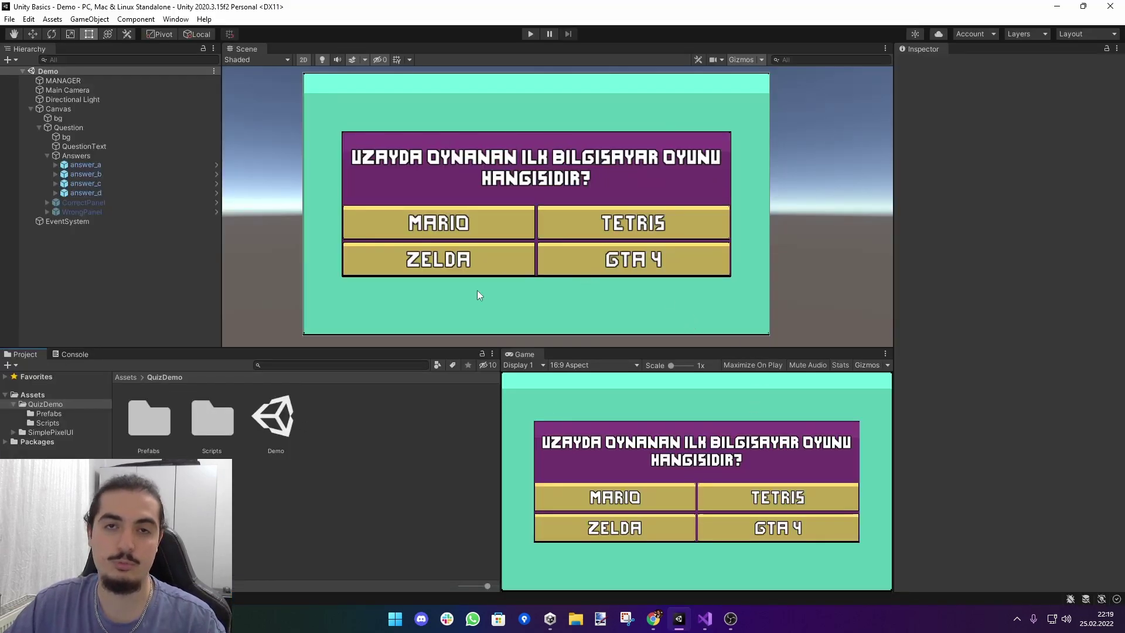
# Step: Create a folder named Questions in QuizDemo and open it
pyautogui.rightClick(382, 414)
pyautogui.moveTo(445, 96)
pyautogui.click(579, 113)
pyautogui.write('Questions')
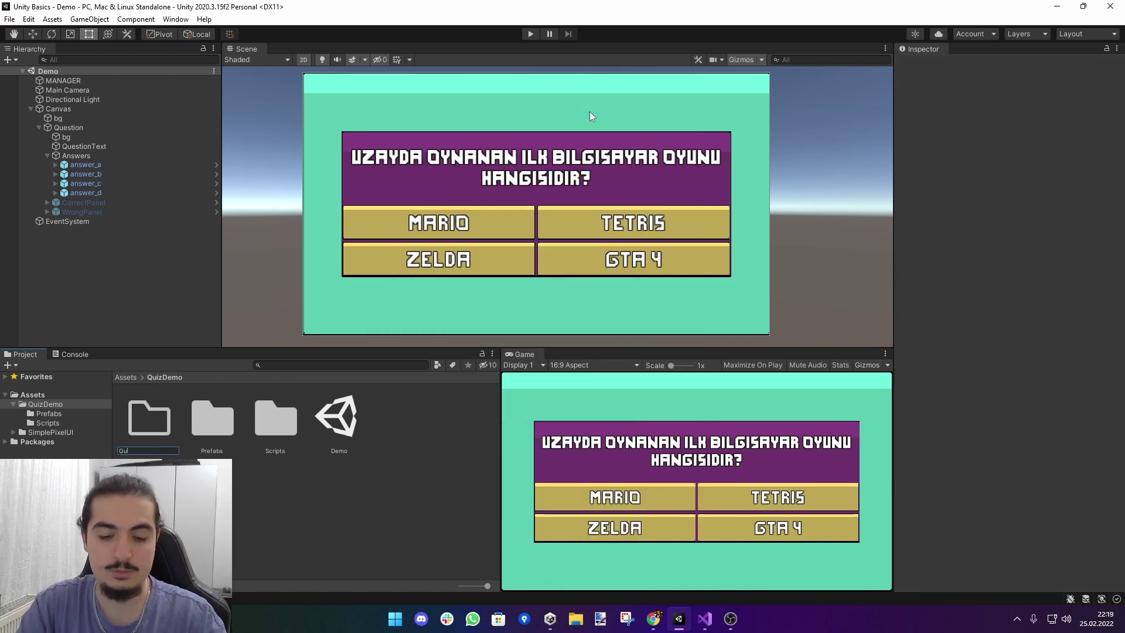
pyautogui.press('Return')
pyautogui.doubleClick(212, 419)
# Step: Create a Question asset inside Questions and duplicate it with Ctrl+D to make Question 1–5
pyautogui.rightClick(200, 446)
pyautogui.moveTo(234, 126)
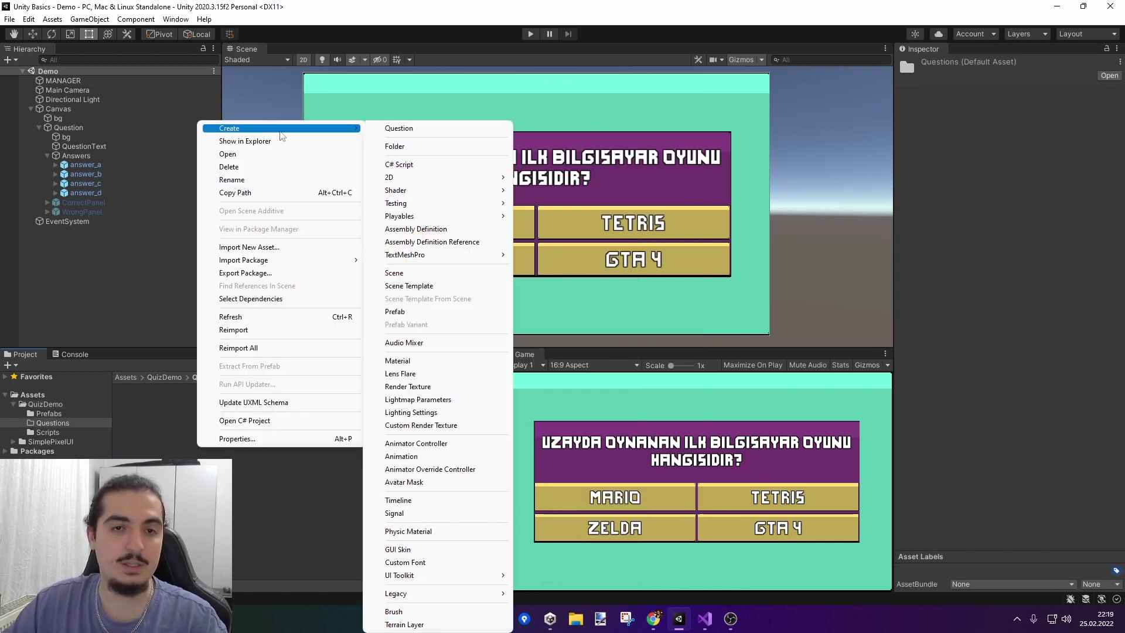
pyautogui.click(405, 126)
pyautogui.hotkey('ctrl', 'd')
pyautogui.hotkey('ctrl', 'd')
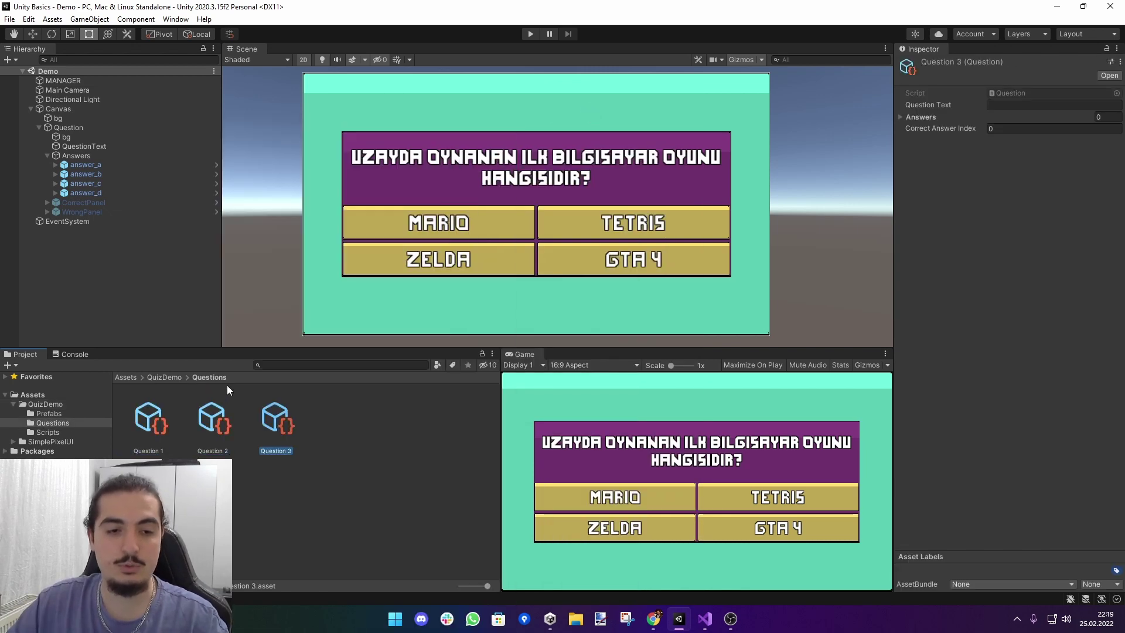
pyautogui.hotkey('ctrl', 'd')
pyautogui.hotkey('ctrl', 'd')
# Step: Give Question 1 the text 'Bugüne kadar en çok satan oyun konsolu' and four answer slots
pyautogui.click(149, 435)
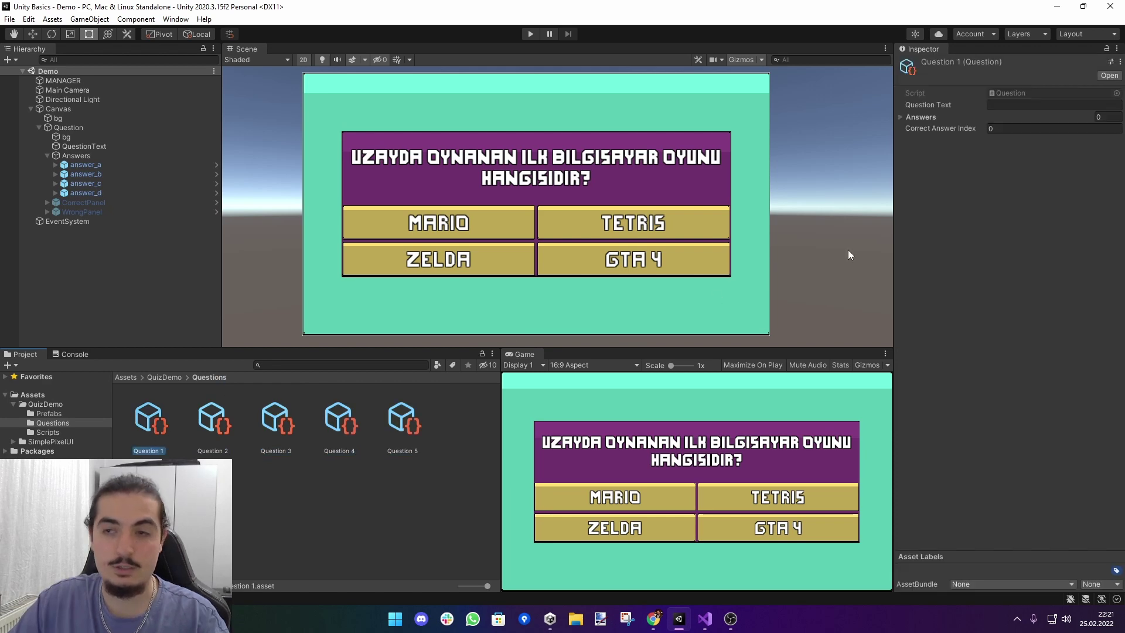
pyautogui.click(1026, 105)
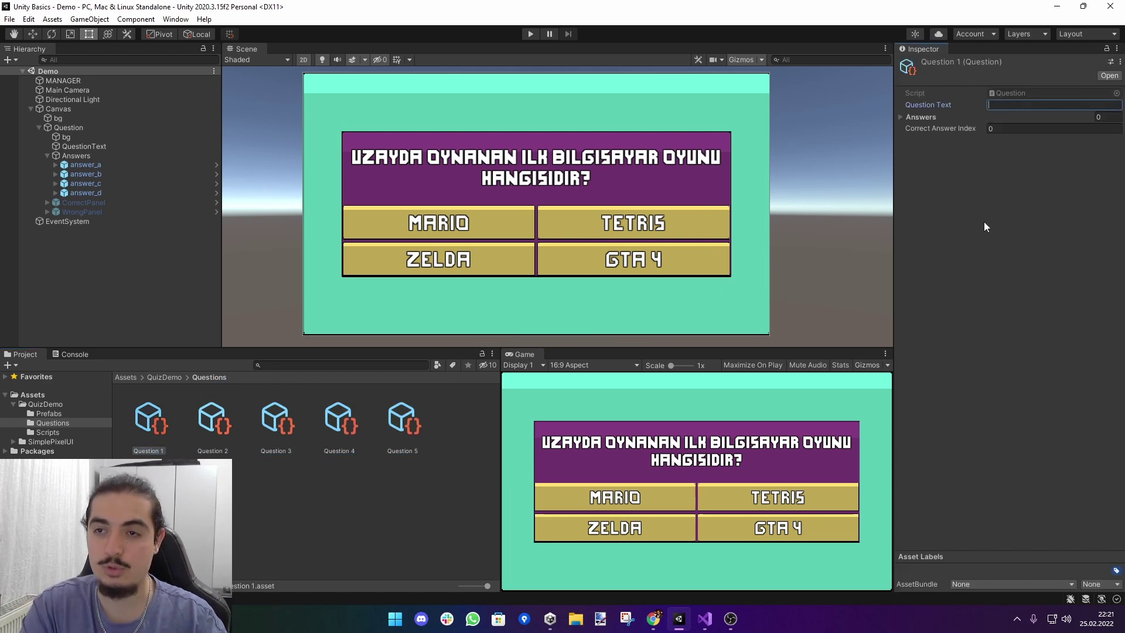
pyautogui.write('Bugüne kadar ')
pyautogui.write('en çok ')
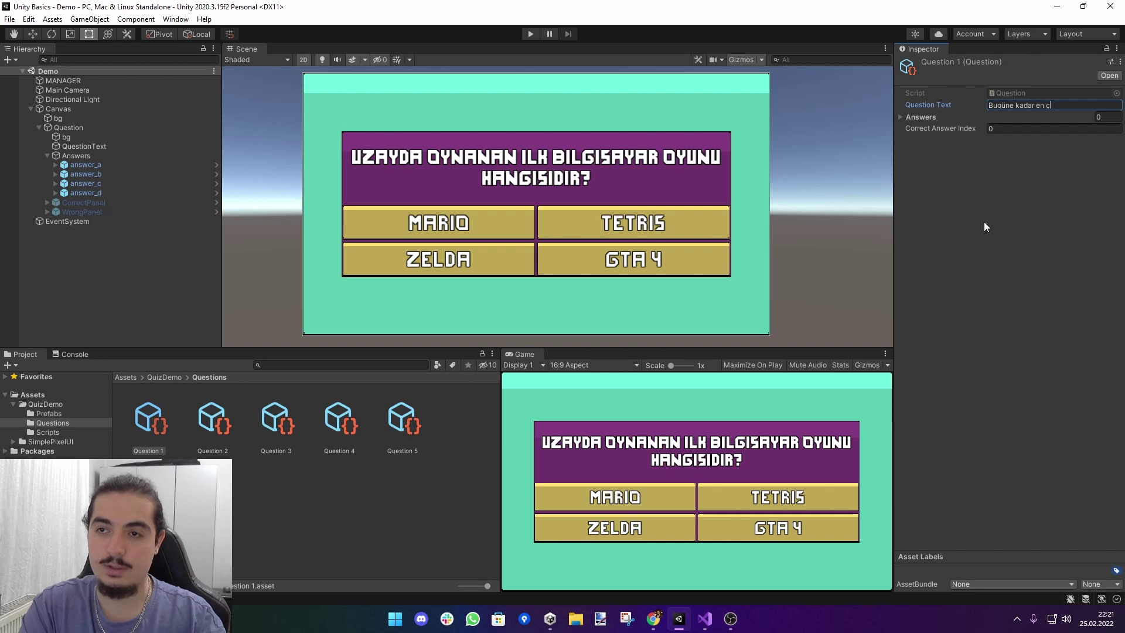
pyautogui.write('satan oyun konsolu ha')
pyautogui.click(921, 116)
pyautogui.click(1091, 147)
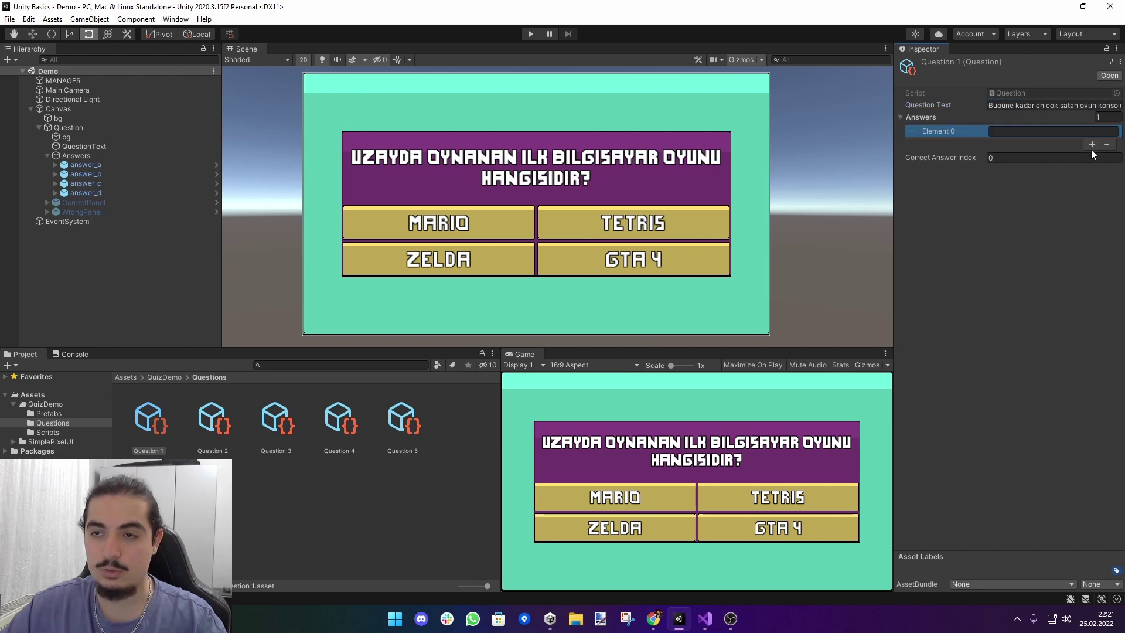
pyautogui.click(1091, 148)
pyautogui.click(1092, 156)
# Step: Fill in answers Atari 3600, PlayStation 2 and Xbox 360, and set Correct Answer Index to 2
pyautogui.click(1091, 168)
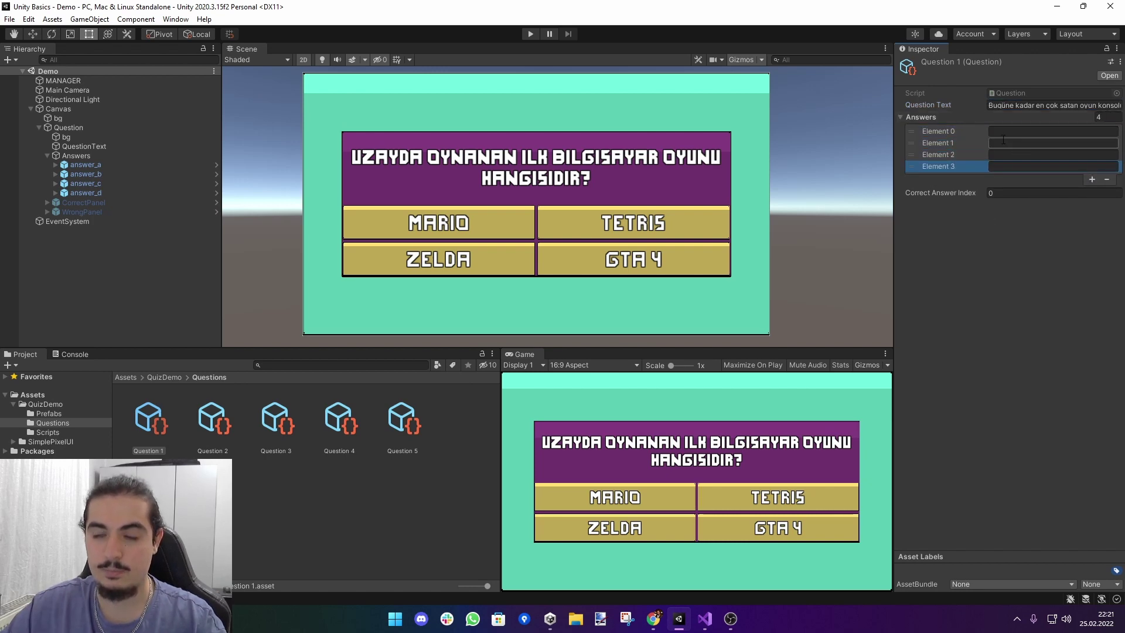
pyautogui.write('GameboyAtari 3600')
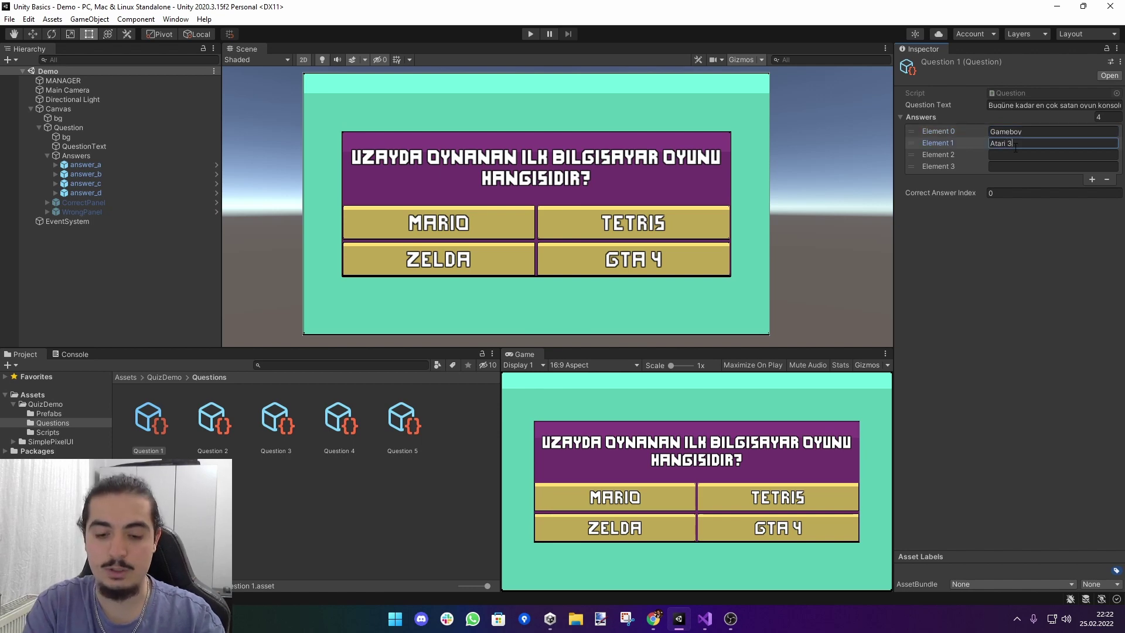
pyautogui.press('Tab')
pyautogui.write('PlayStation 2')
pyautogui.press('Tab')
pyautogui.write('Xbox ')
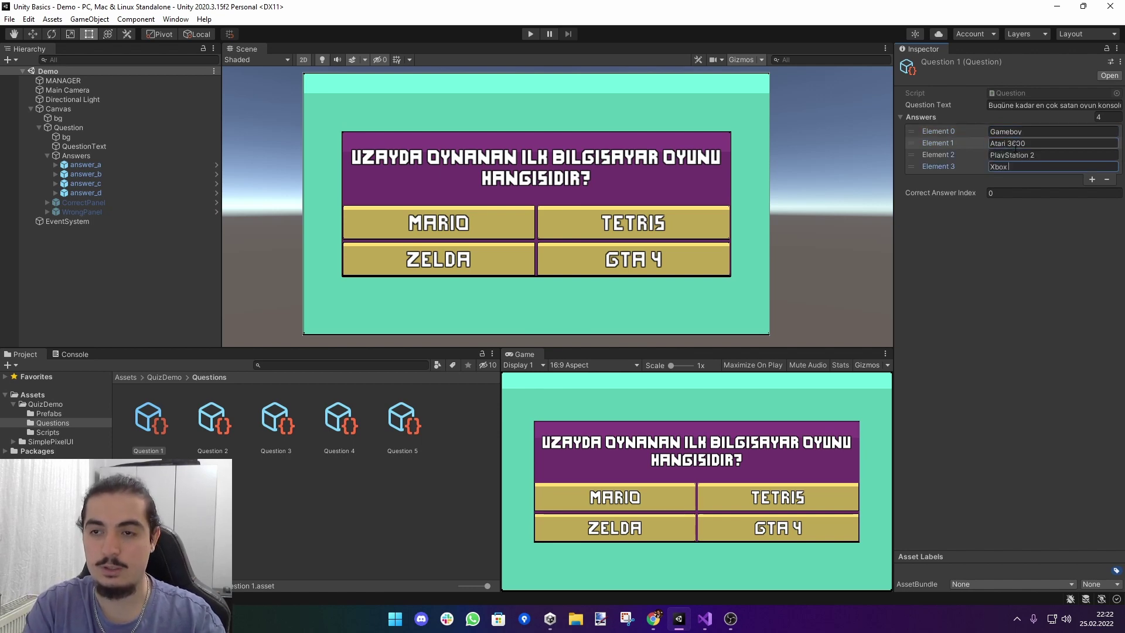
pyautogui.write('360')
pyautogui.click(1036, 156)
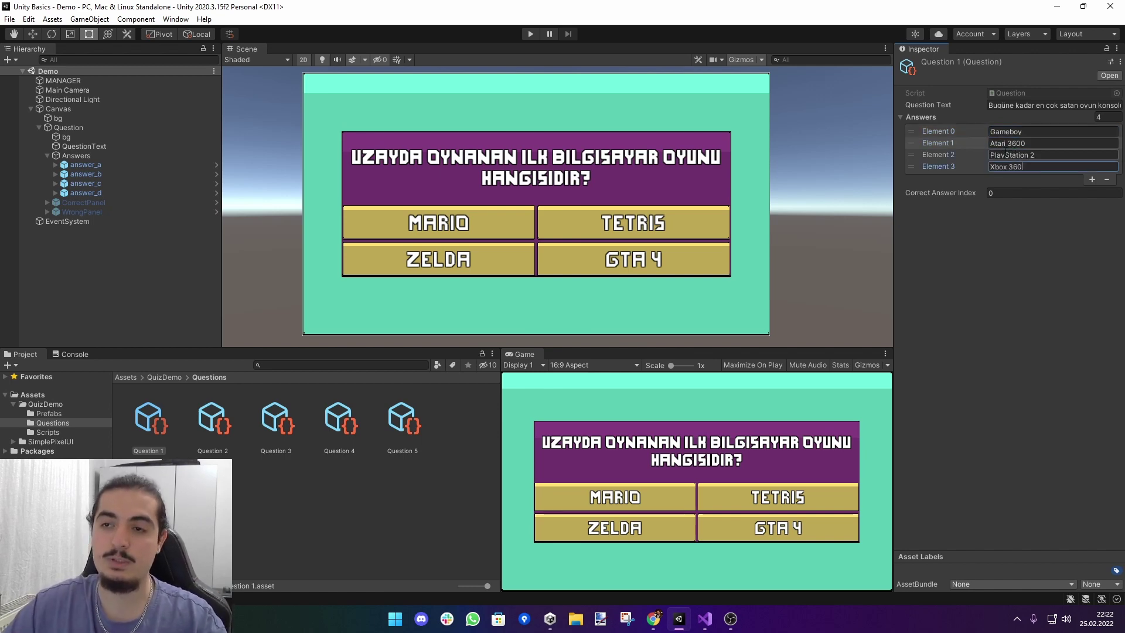
pyautogui.click(1021, 194)
pyautogui.write('2')
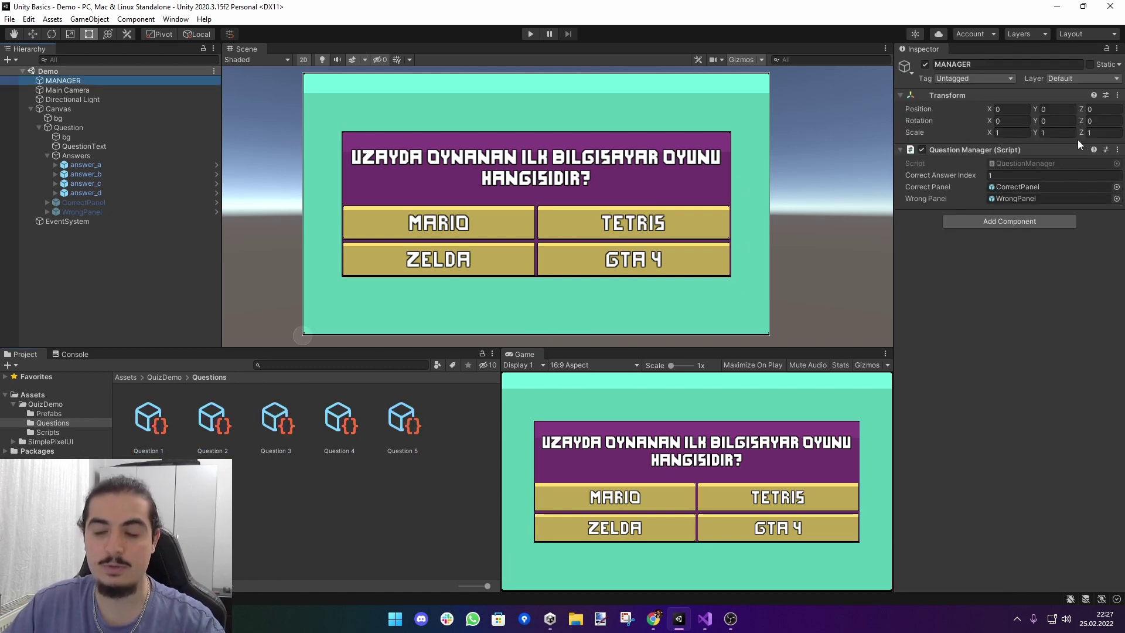
# Step: Open QuestionManager.cs from the Scripts folder in Visual Studio
pyautogui.click(372, 500)
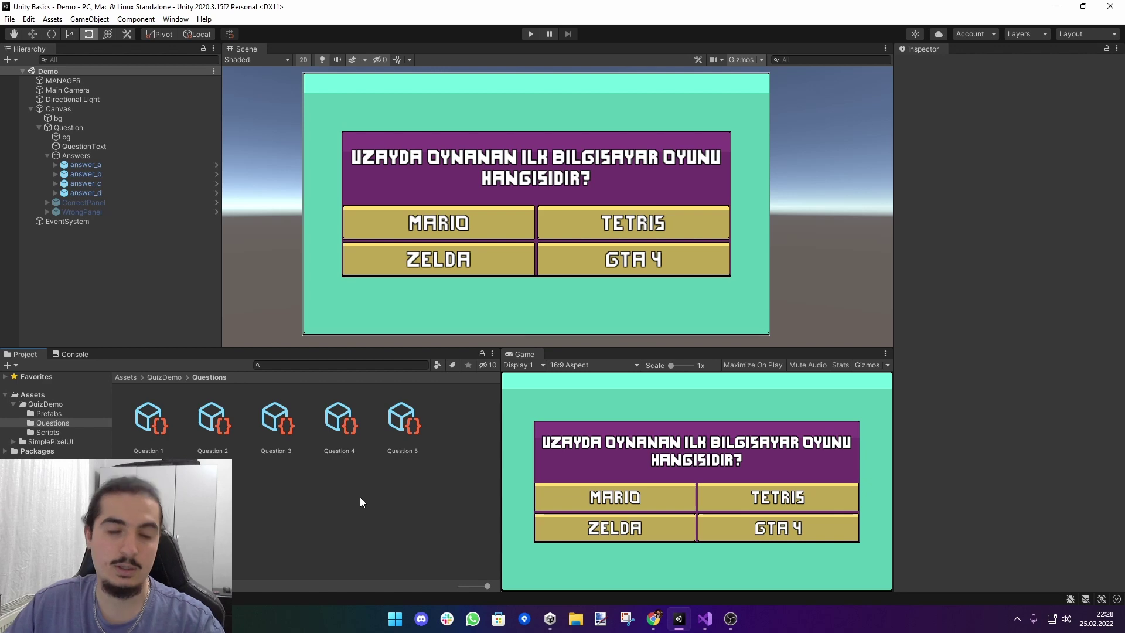
pyautogui.click(47, 433)
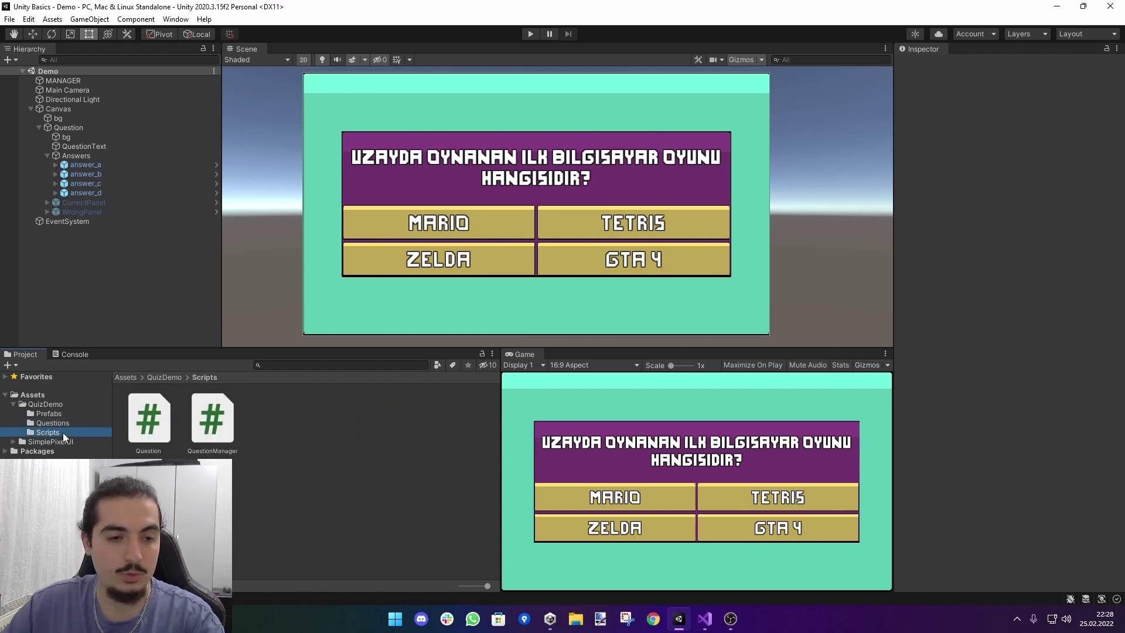
pyautogui.doubleClick(214, 433)
# Step: Add the field 'public Question[] questions;' to QuestionManager and save
pyautogui.scroll(1, 301, 271)
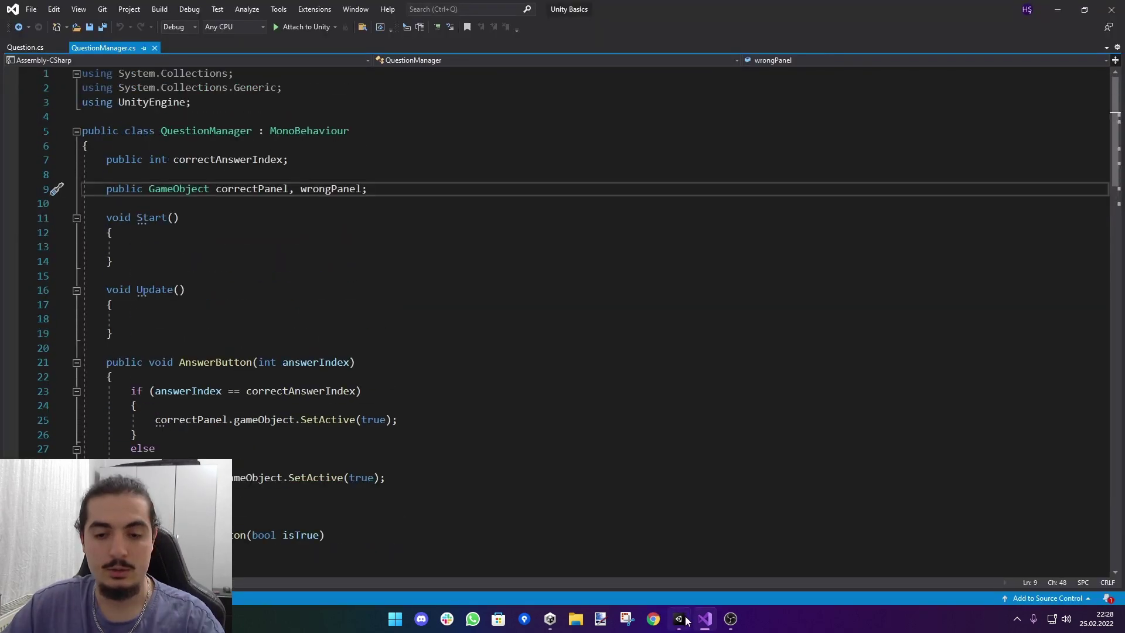
pyautogui.hotkey('alt', 'Tab')
pyautogui.click(52, 423)
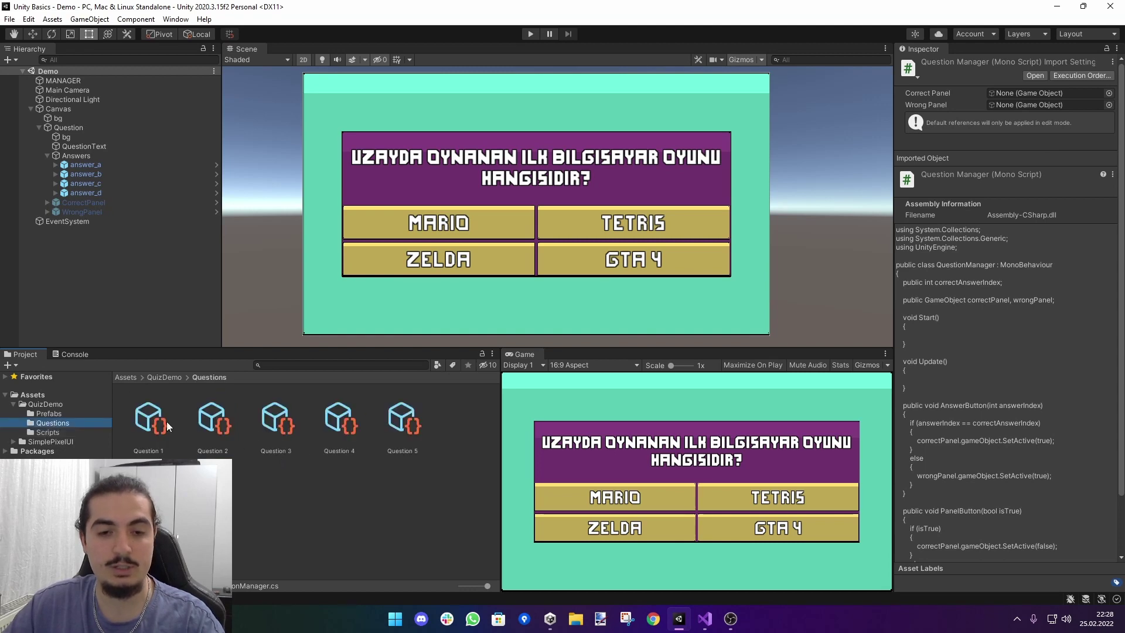
pyautogui.click(703, 630)
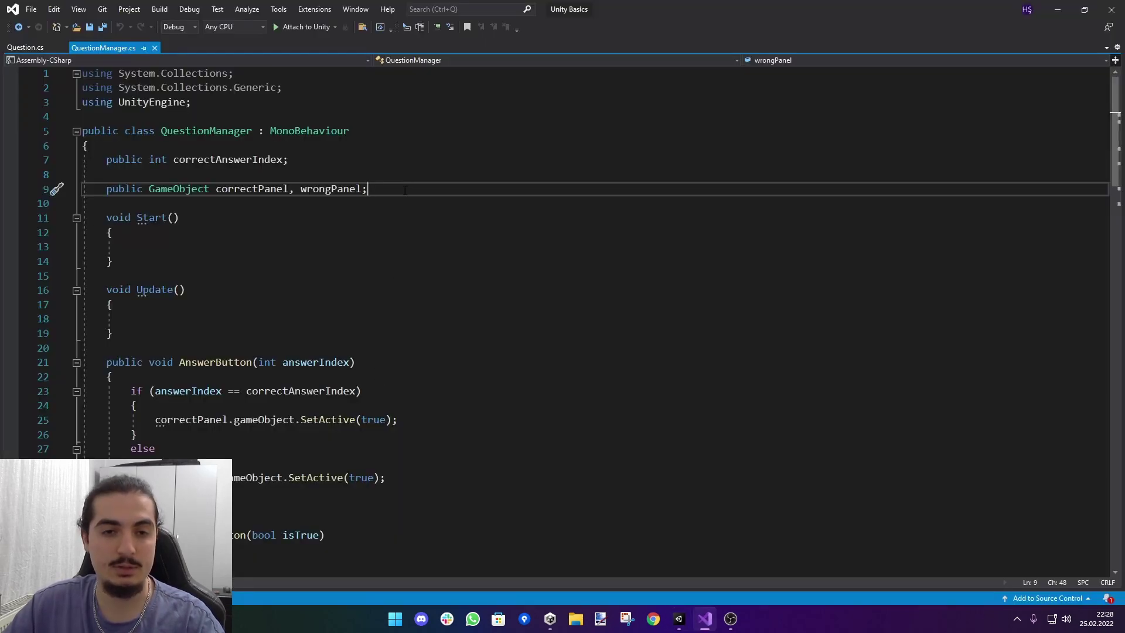
pyautogui.press('Return')
pyautogui.press('Return')
pyautogui.write('public Question[] questi')
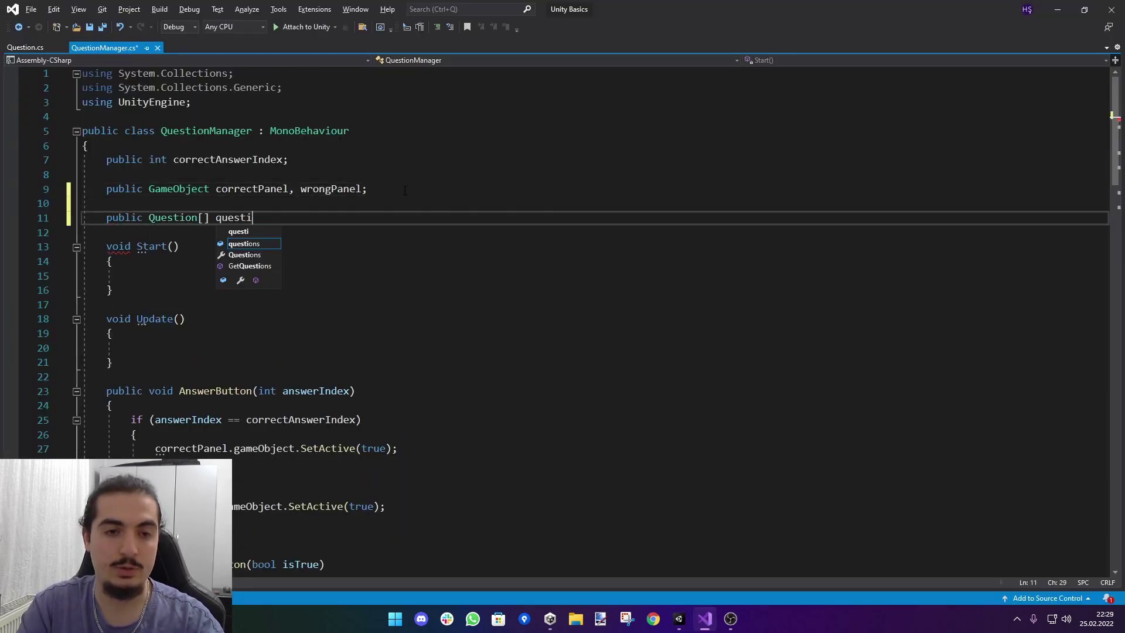
pyautogui.write('ons;')
pyautogui.hotkey('ctrl', 's')
# Step: Add five slots to MANAGER's Questions list and fill them with Question 1 to Question 5
pyautogui.click(678, 618)
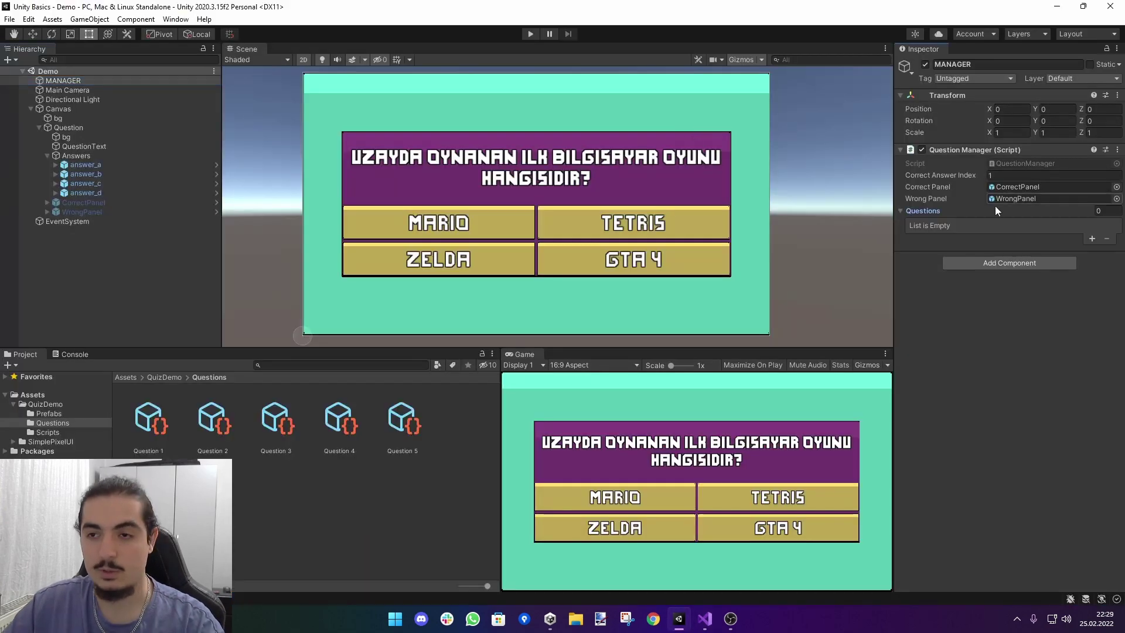
pyautogui.click(1092, 239)
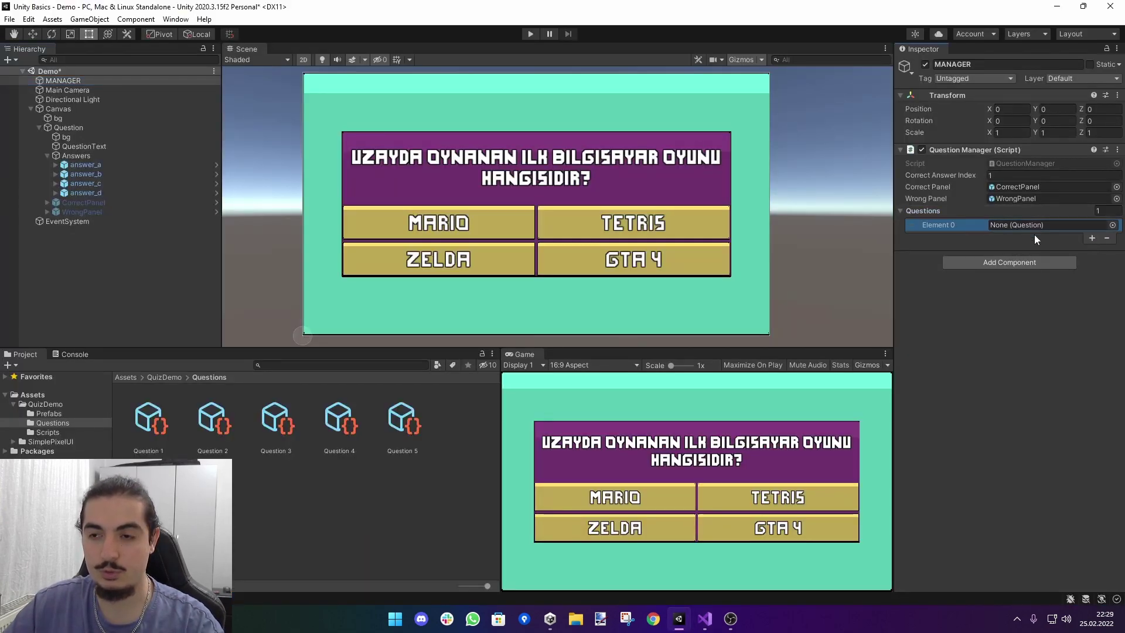
pyautogui.click(1092, 238)
pyautogui.click(1093, 251)
pyautogui.click(1093, 264)
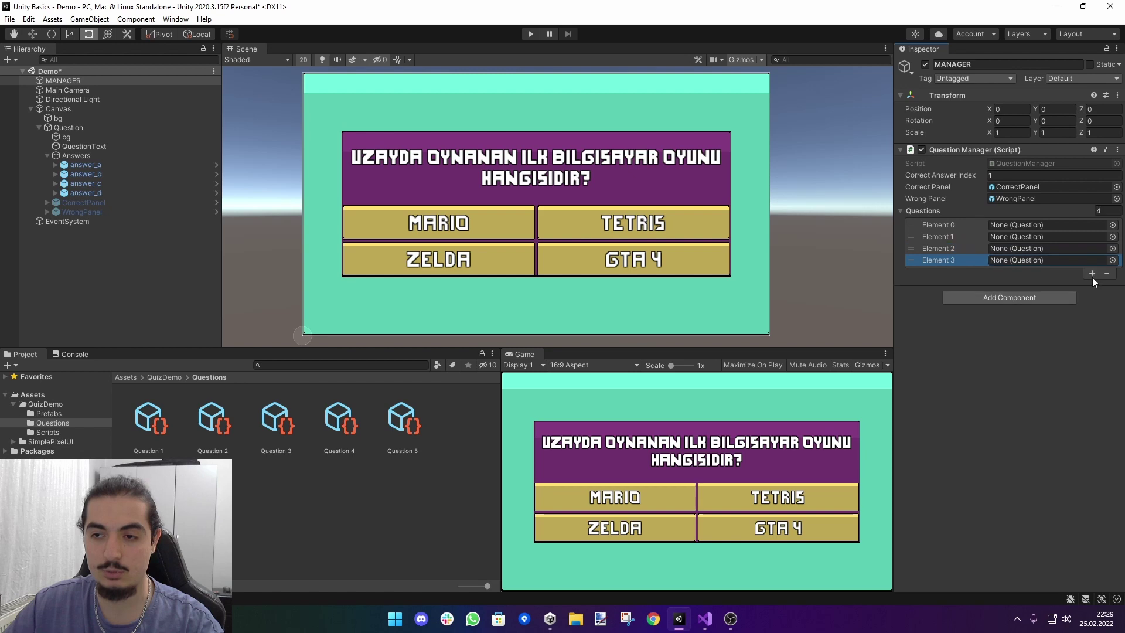
pyautogui.click(1092, 275)
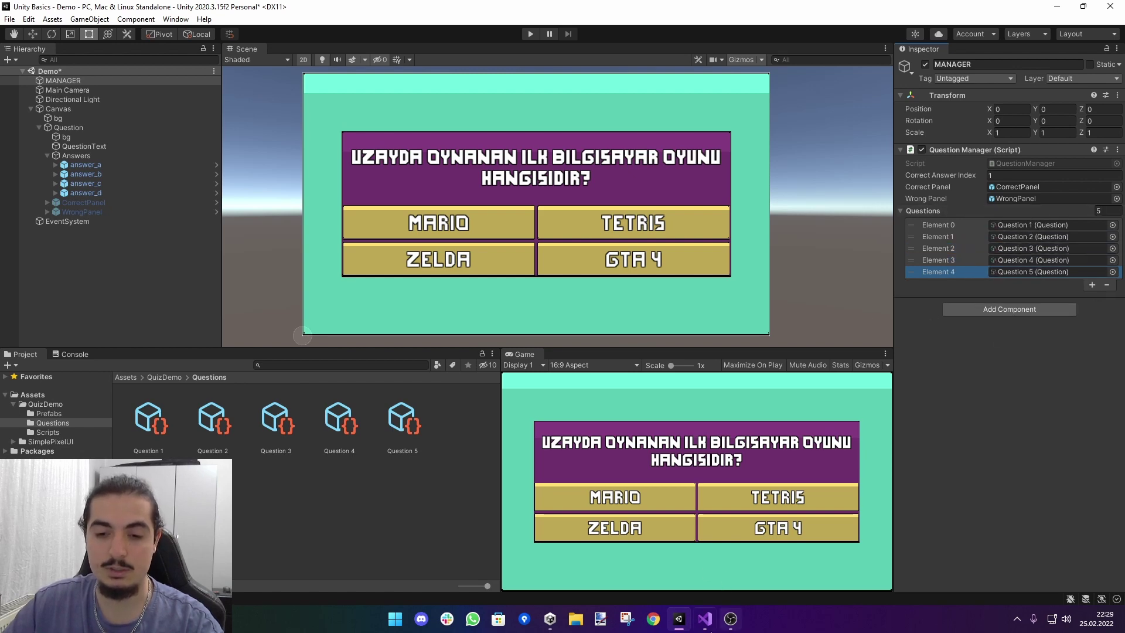
# Step: Inspect the Question 2 asset and the QuestionText and AnswerText objects in the hierarchy
pyautogui.hotkey('alt', 'Tab')
pyautogui.hotkey('alt', 'Tab')
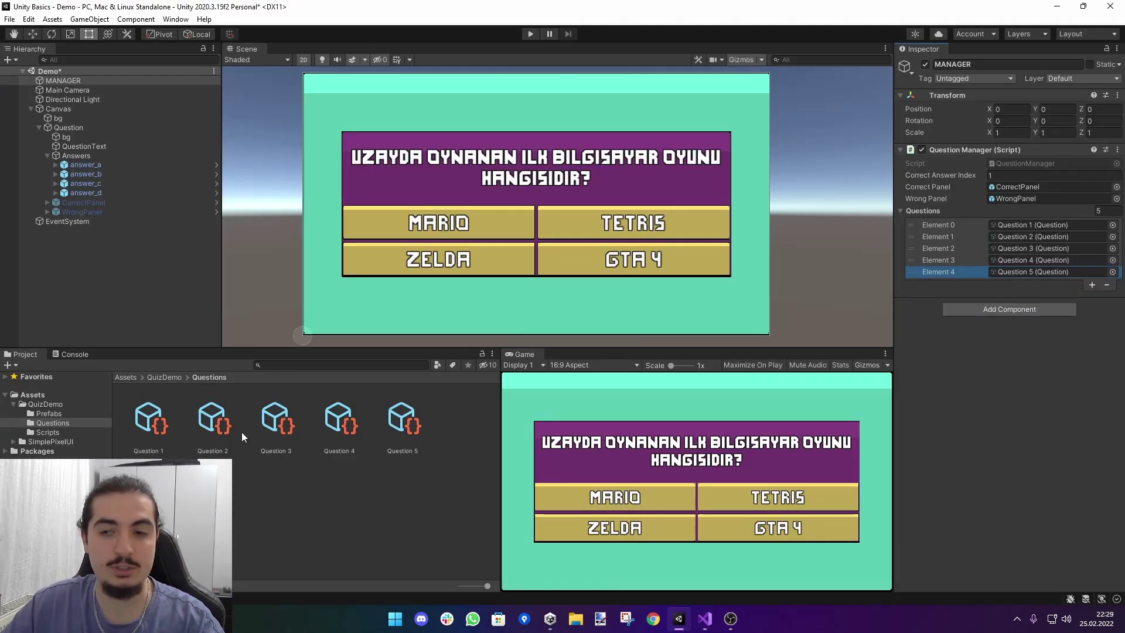
pyautogui.click(212, 421)
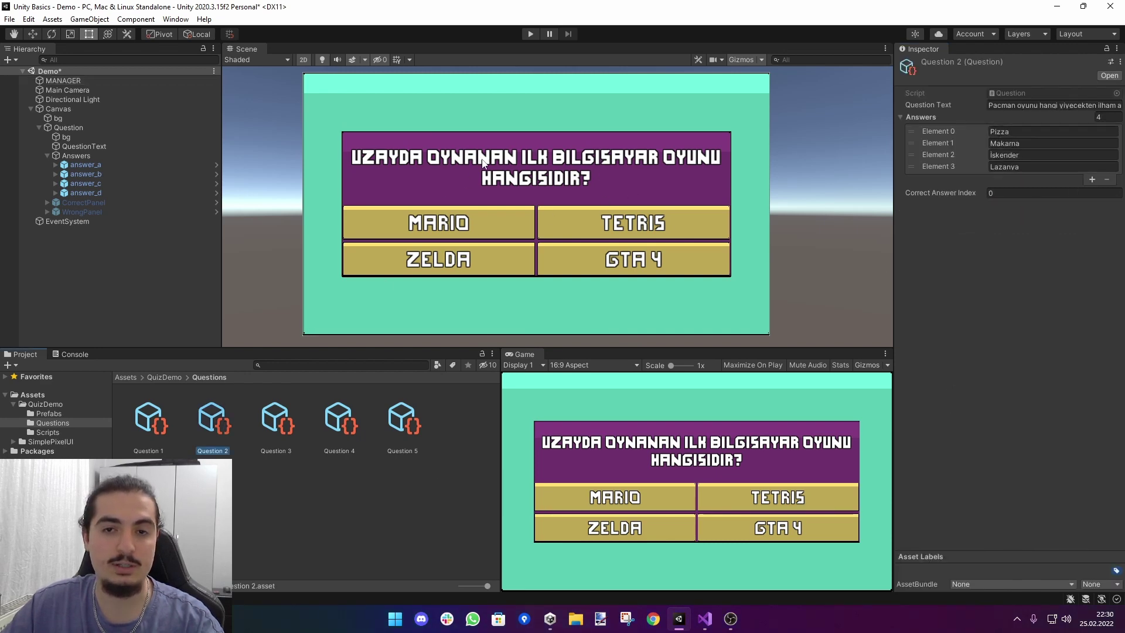
pyautogui.click(73, 146)
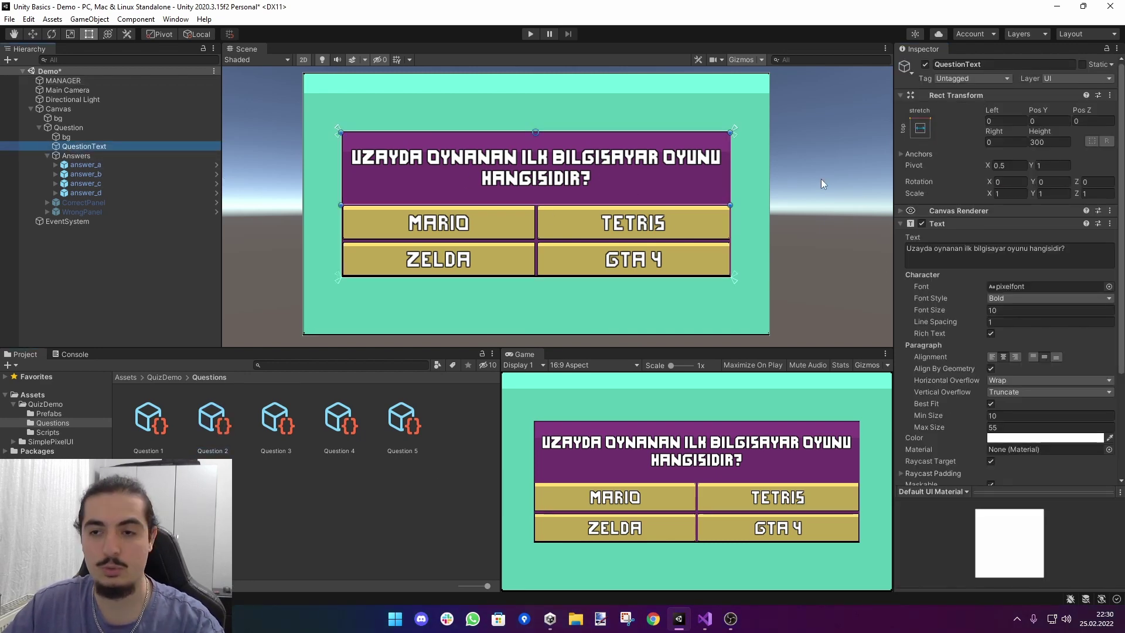
pyautogui.click(97, 207)
pyautogui.click(103, 178)
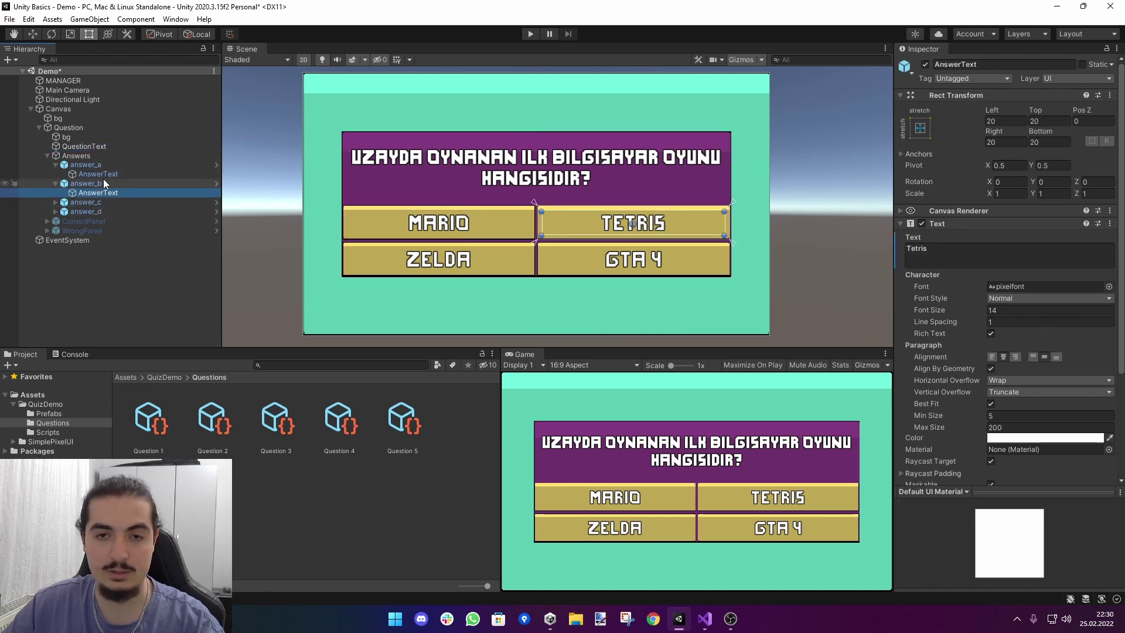
pyautogui.hotkey('alt', 'Tab')
# Step: Import UnityEngine.UI and declare public Text questionText and Text[] buttonTexts fields, then save
pyautogui.press('Return')
pyautogui.write('using unit')
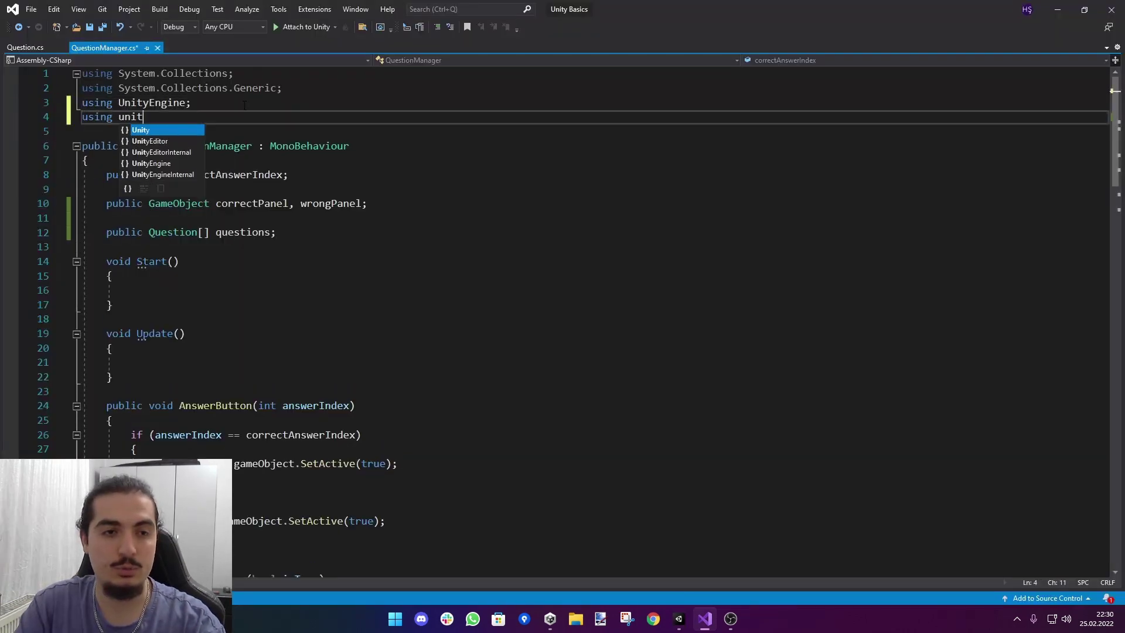
pyautogui.write('yen.ui;')
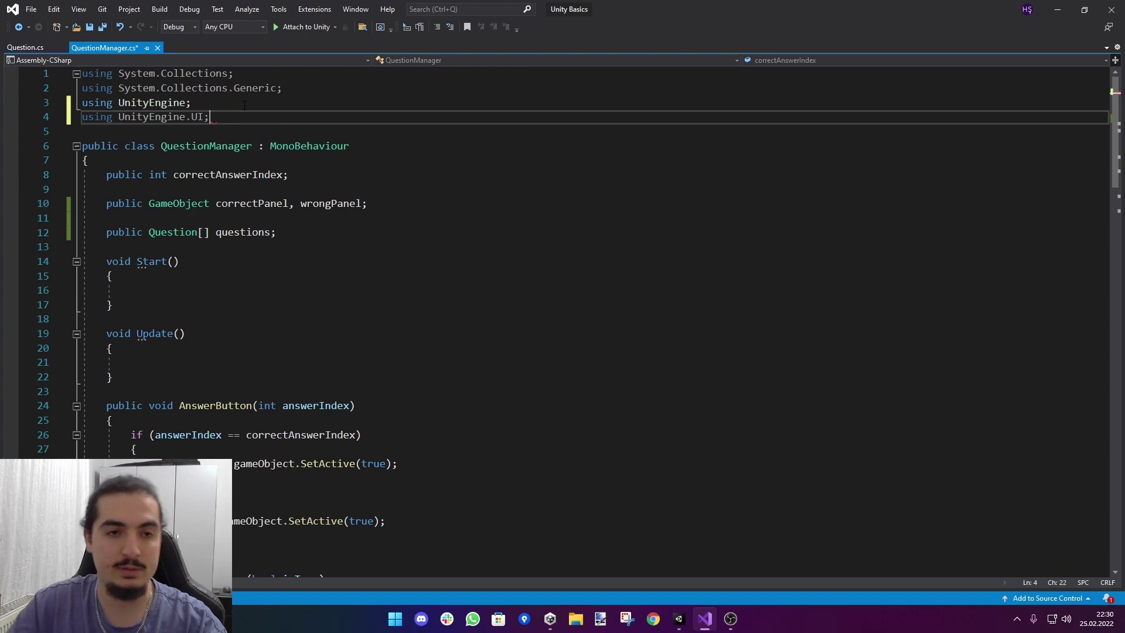
pyautogui.click(328, 232)
pyautogui.press('Return')
pyautogui.press('Return')
pyautogui.write('public Text questio')
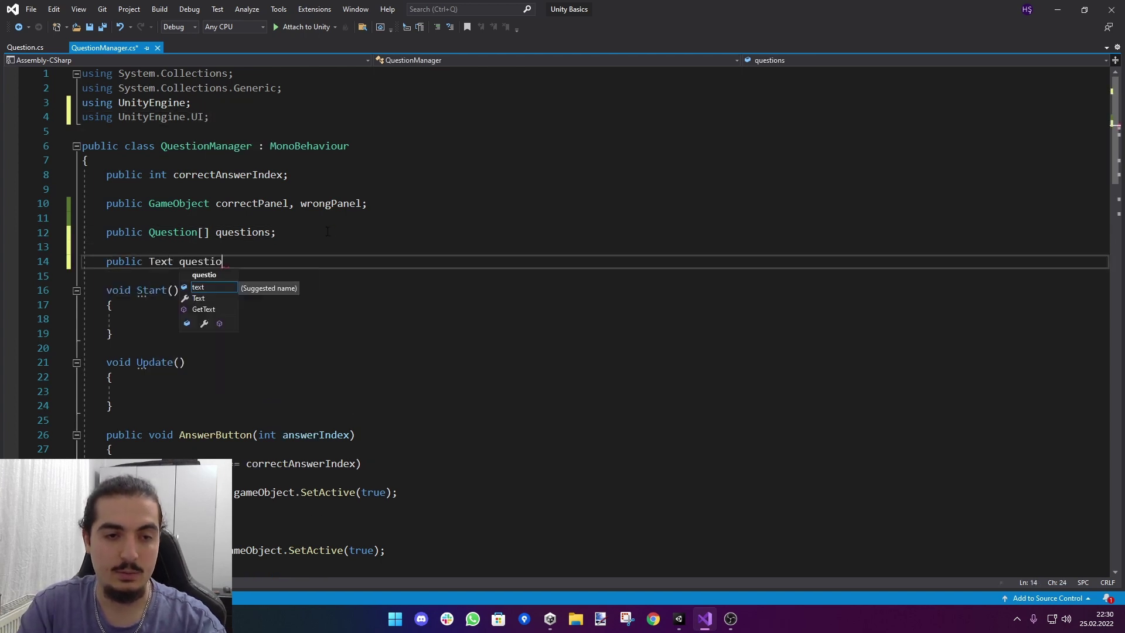
pyautogui.write('nTexT;')
pyautogui.press('BackSpace')
pyautogui.press('BackSpace')
pyautogui.write('t;')
pyautogui.press('Return')
pyautogui.write('public Tex')
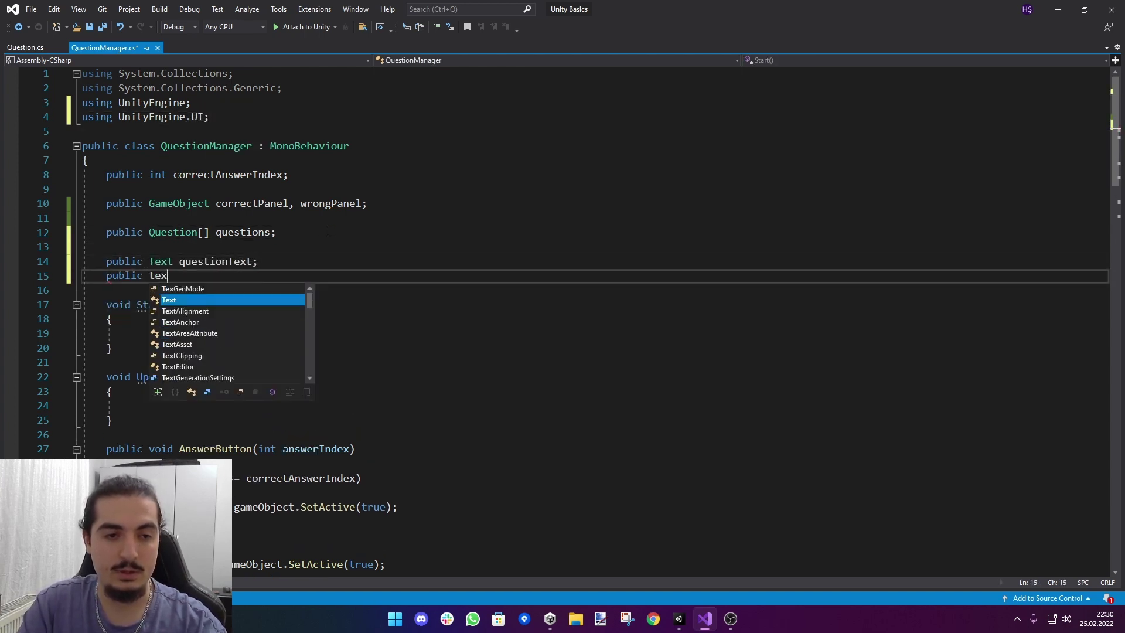
pyautogui.write('t[] buttonText')
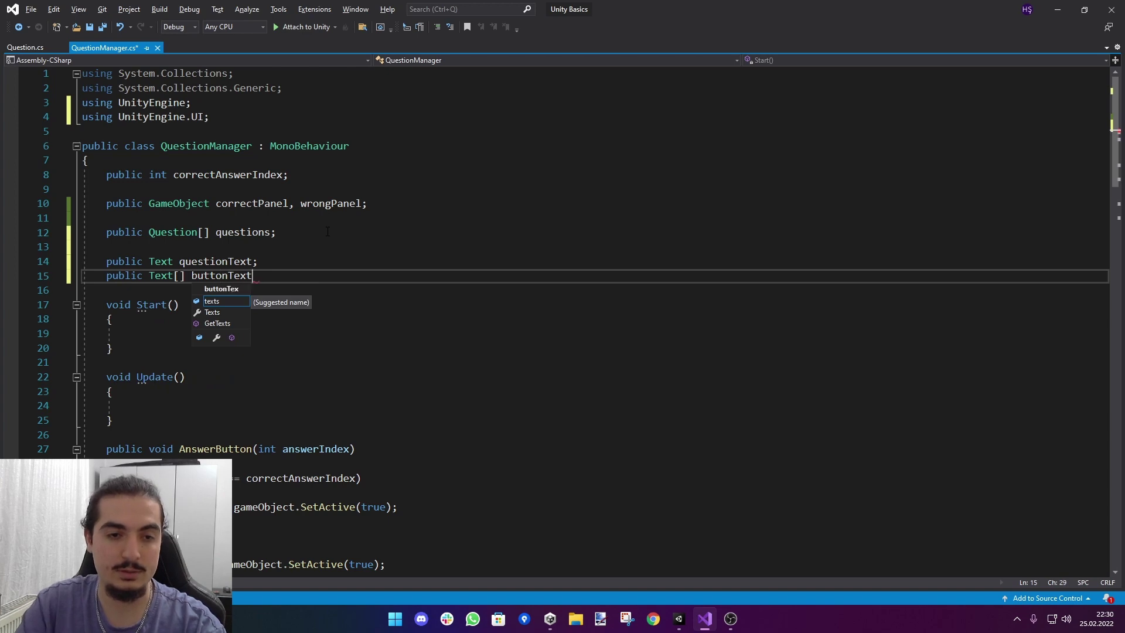
pyautogui.write('s;')
pyautogui.hotkey('ctrl', 's')
# Step: Drag the QuestionText object onto MANAGER's Question Text field in Unity
pyautogui.hotkey('alt', 'Tab')
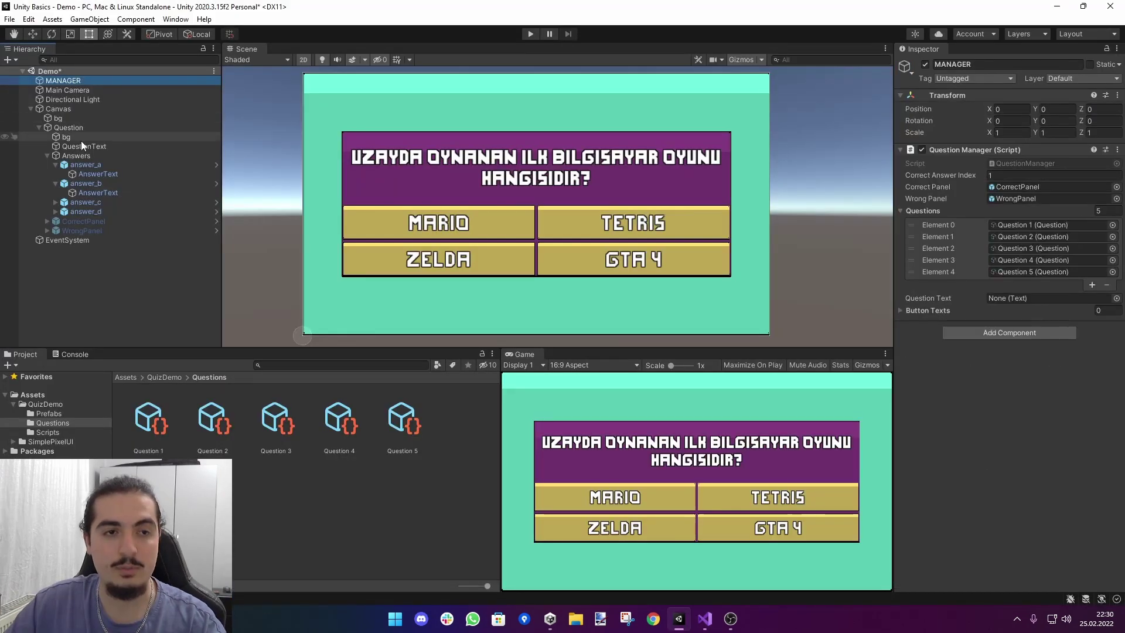
pyautogui.moveTo(84, 146); pyautogui.dragTo(1021, 298)
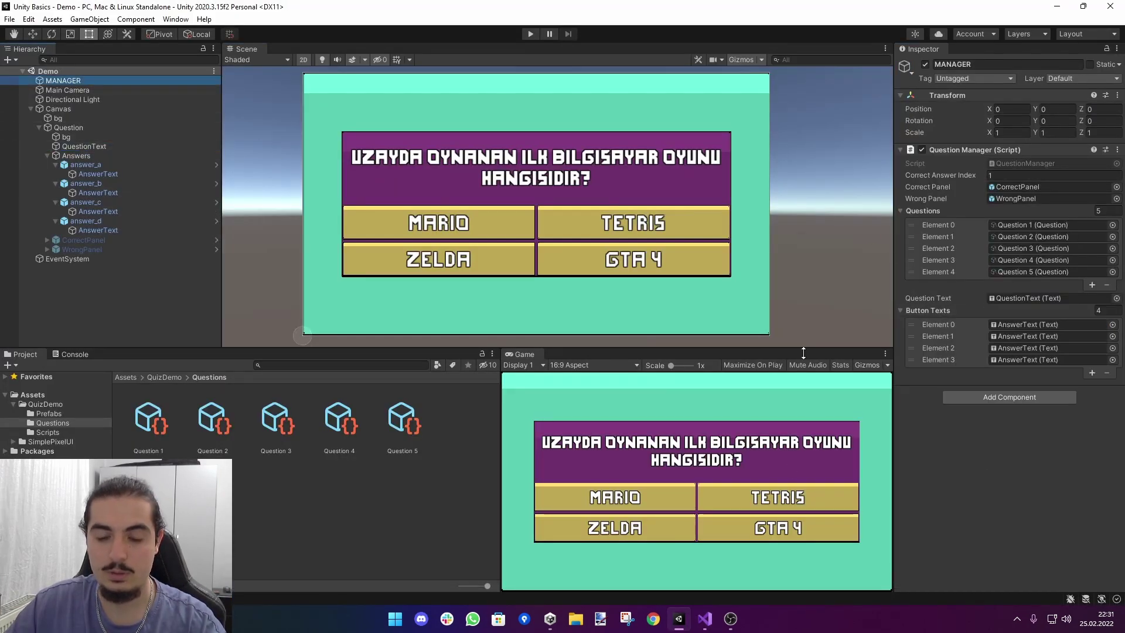
pyautogui.click(712, 619)
# Step: Add an empty private void SetQuestion() method below Update
pyautogui.click(457, 420)
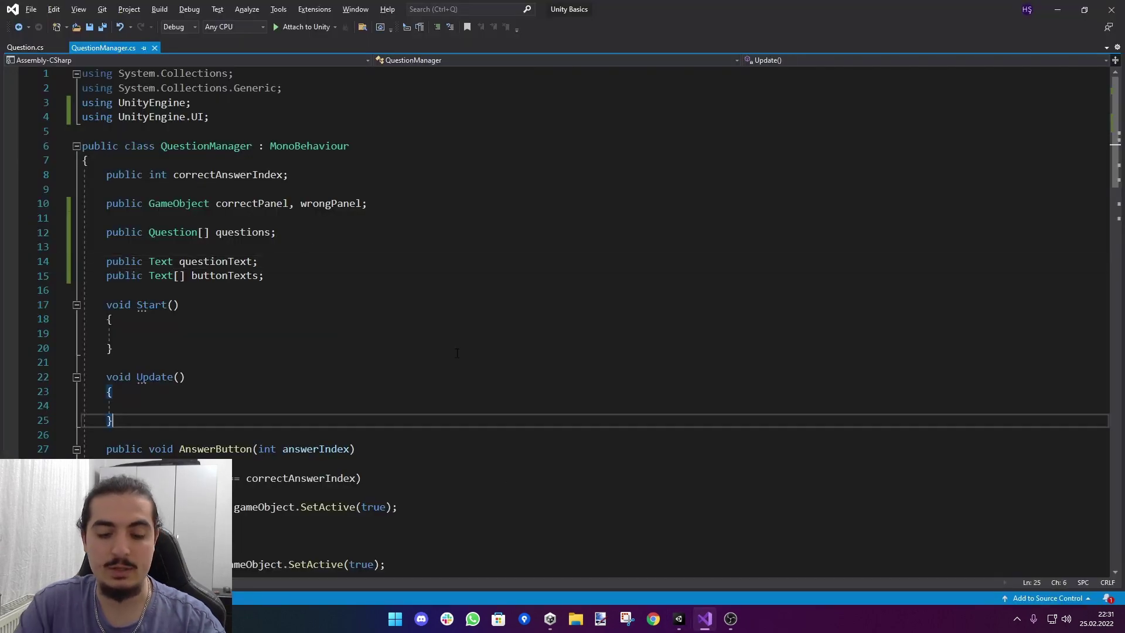
pyautogui.press('Return')
pyautogui.press('Return')
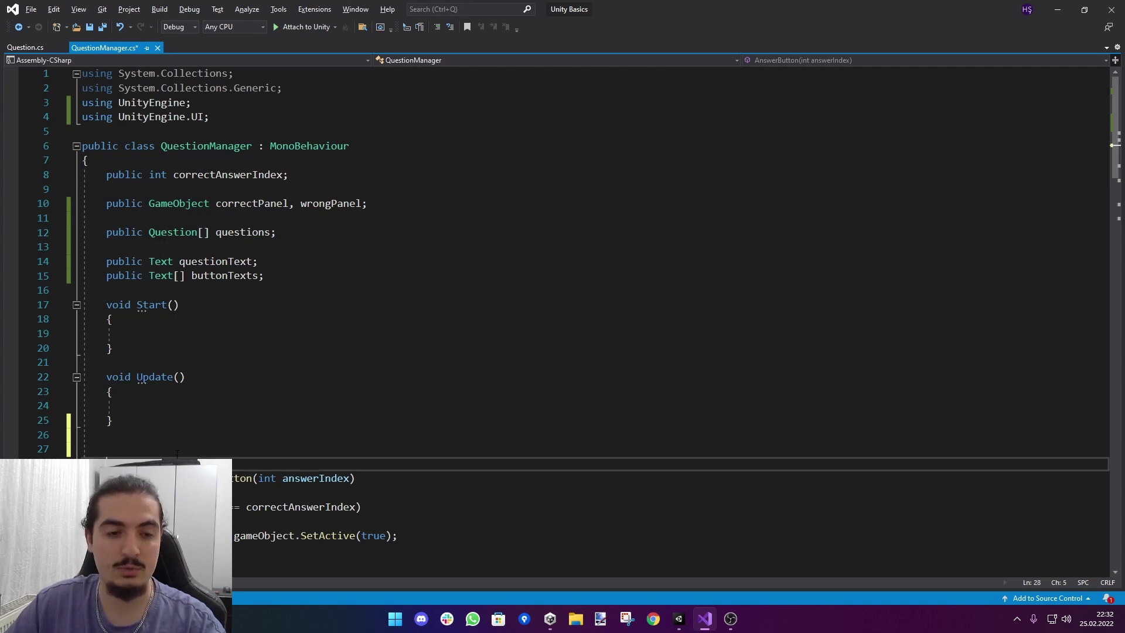
pyautogui.write('private v')
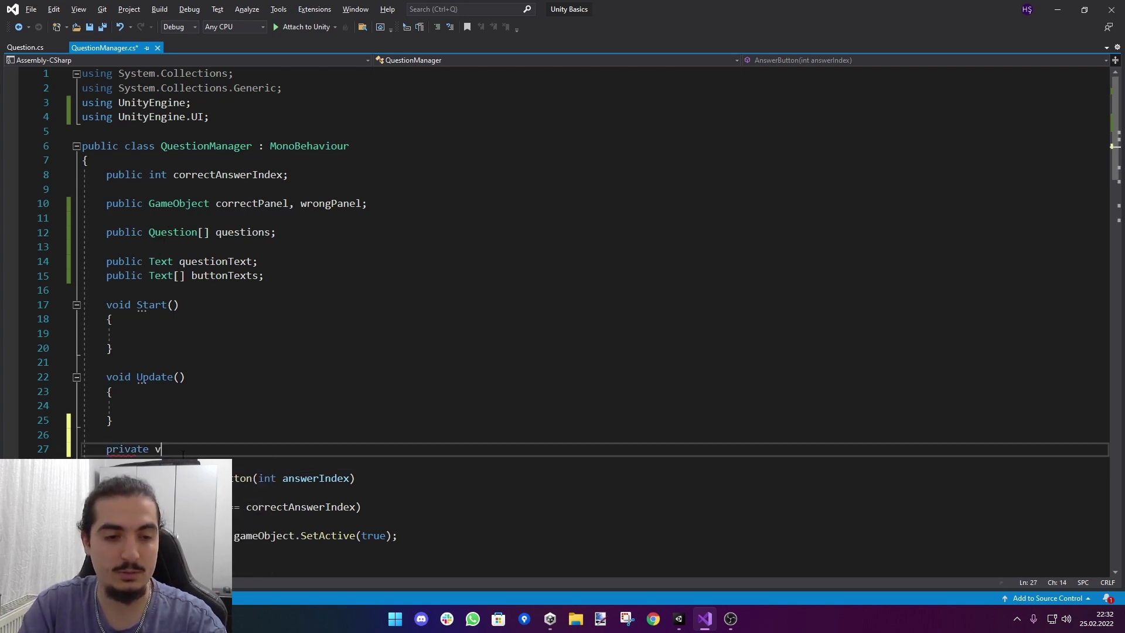
pyautogui.write('oid SetQui')
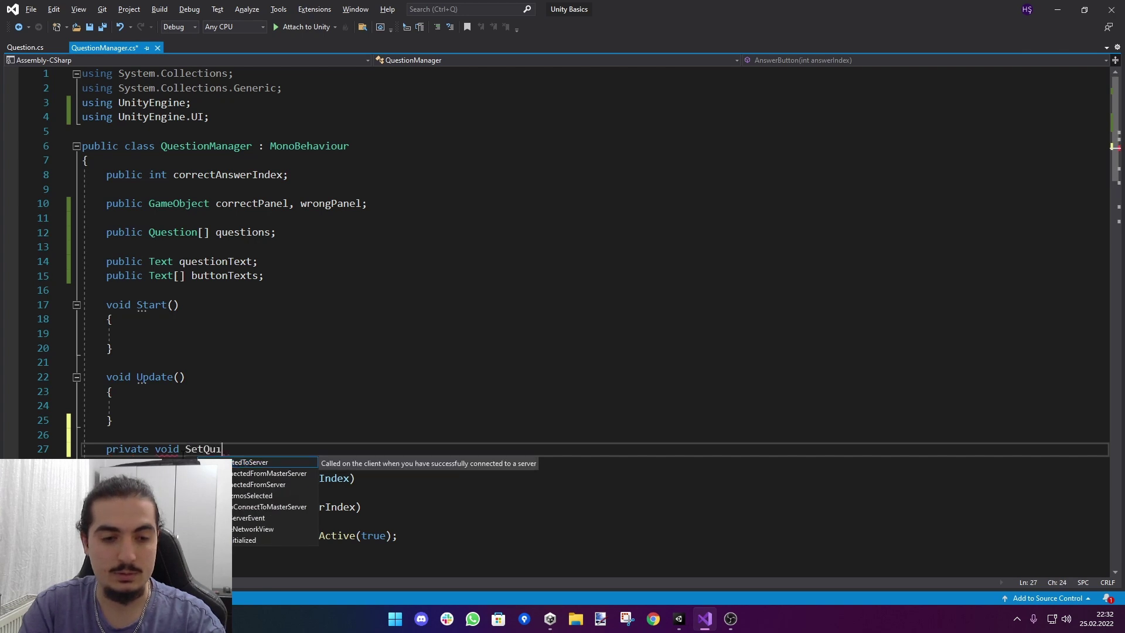
pyautogui.write('estion()')
pyautogui.press('Return')
pyautogui.write('{')
pyautogui.press('Return')
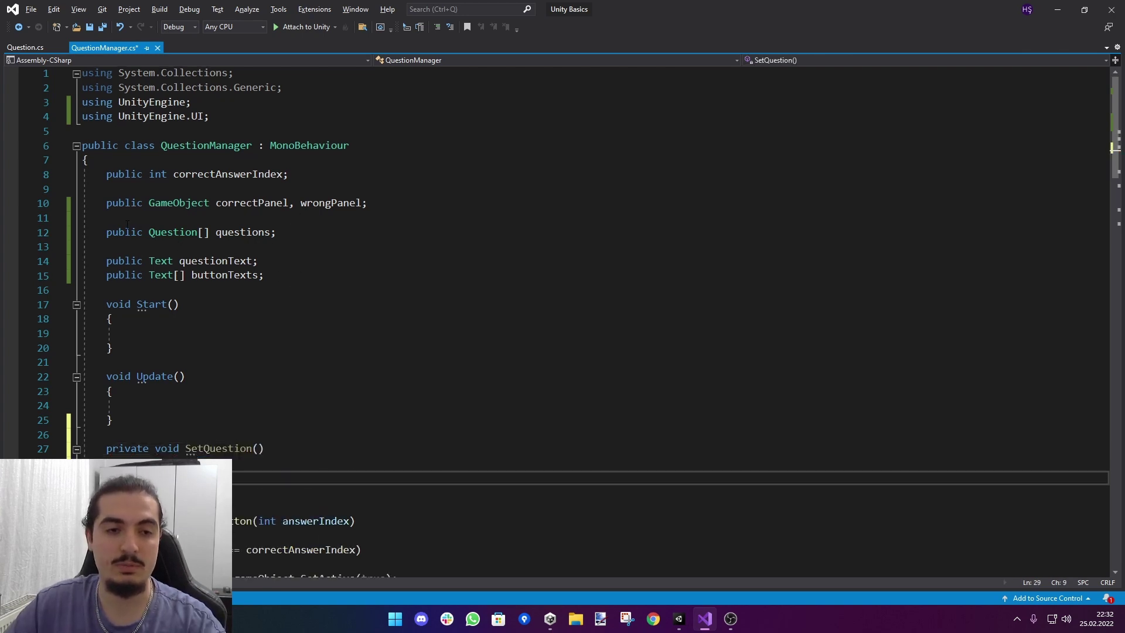
# Step: Declare a private int currentQuestion field and review the questions and buttonTexts declarations
pyautogui.click(288, 285)
pyautogui.press('Return')
pyautogui.press('Return')
pyautogui.write('private int currentQuestion = 0;')
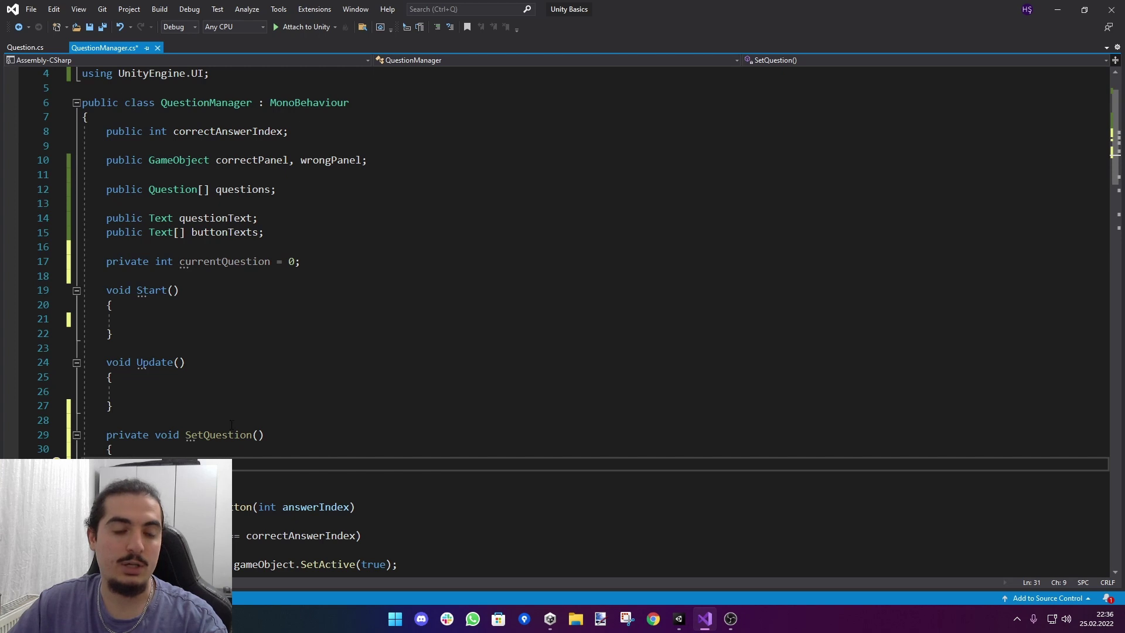
pyautogui.click(222, 261)
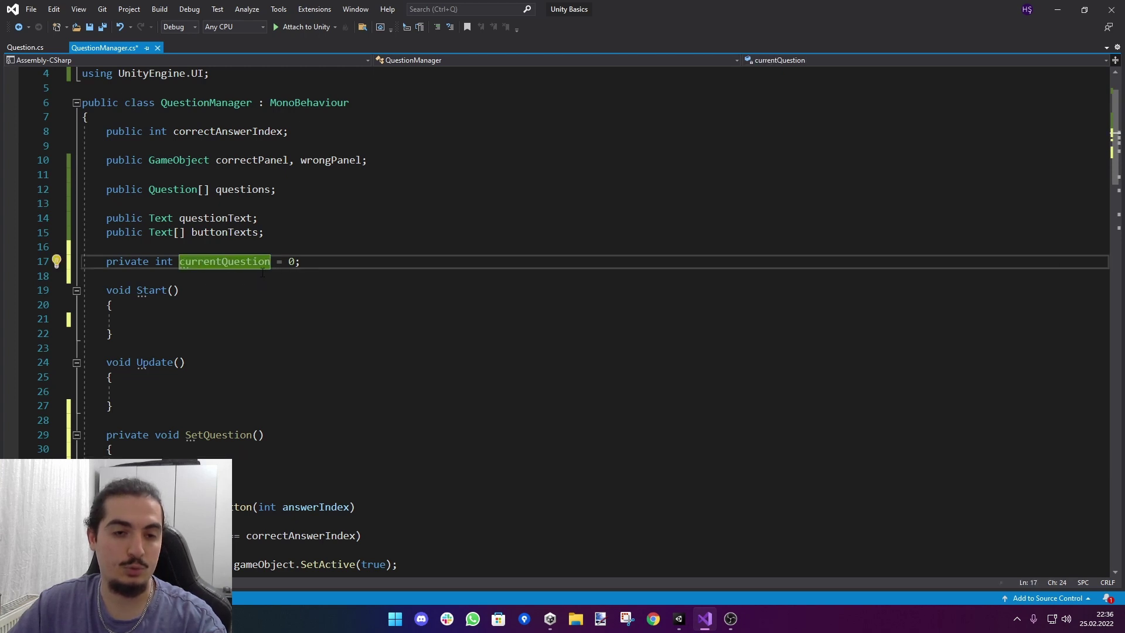
pyautogui.moveTo(276, 189); pyautogui.dragTo(106, 189)
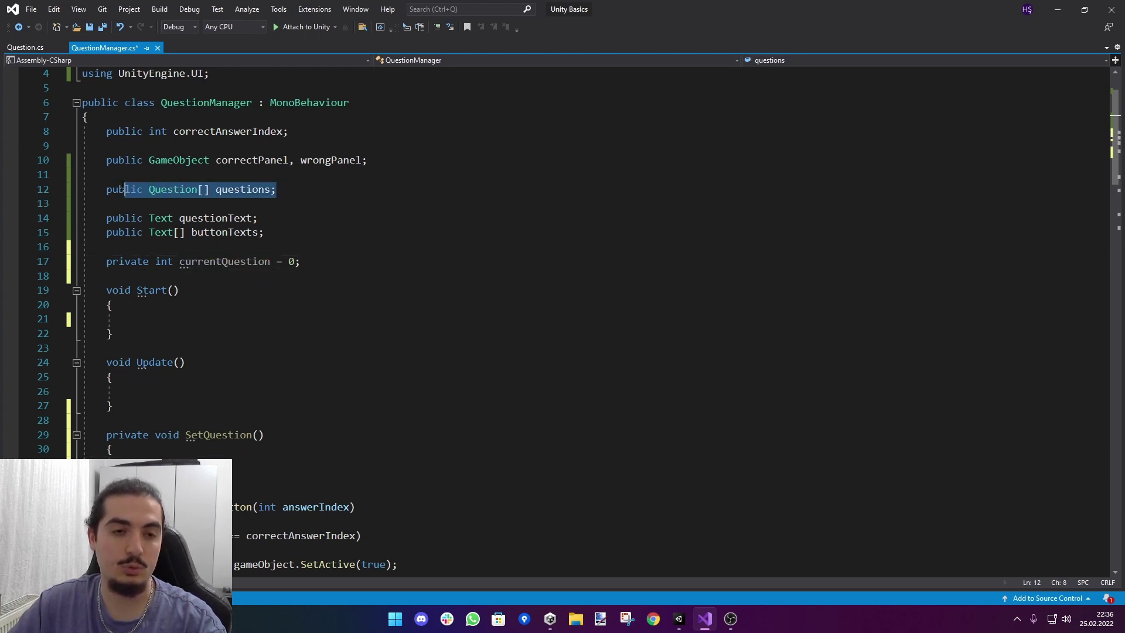
pyautogui.click(276, 190)
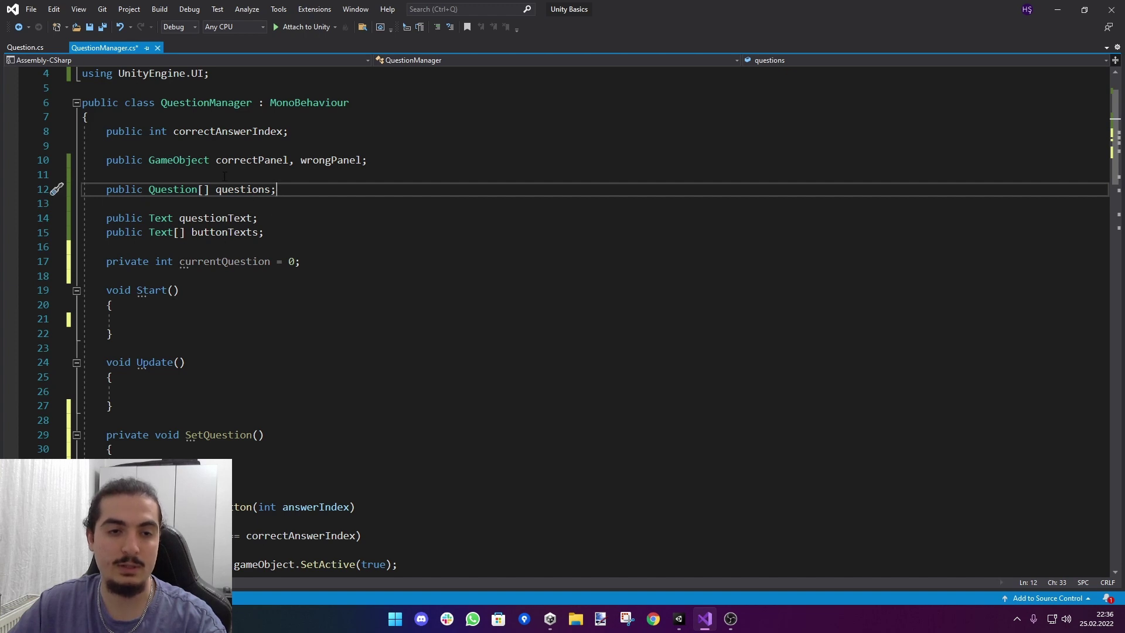
pyautogui.click(218, 218)
pyautogui.click(223, 232)
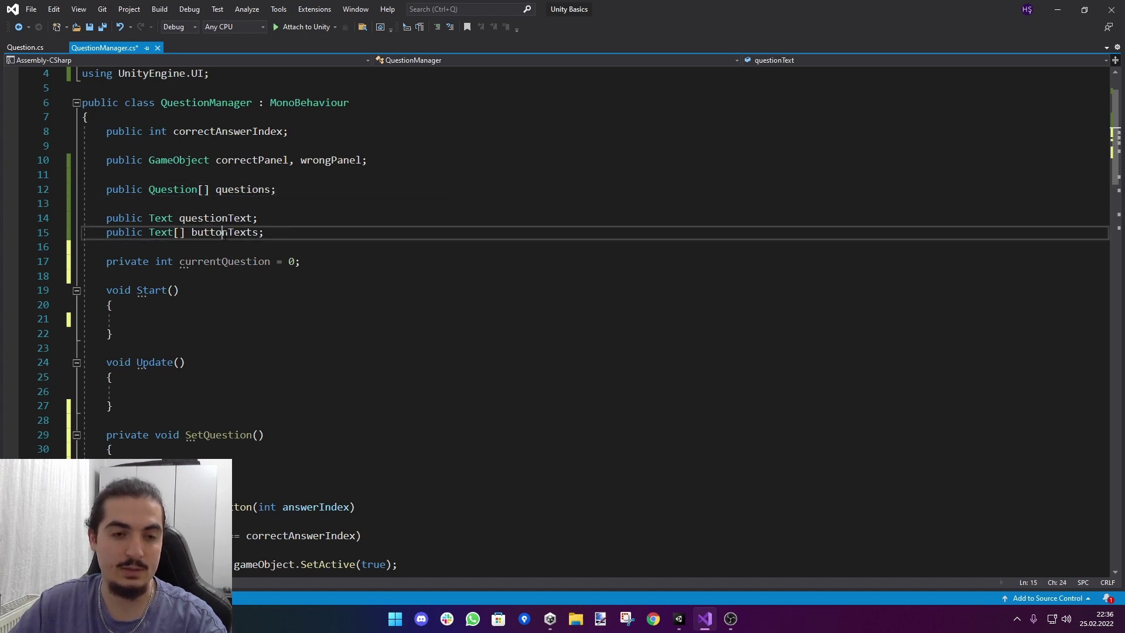
# Step: Inside SetQuestion, assign questions[currentQuestion].questionText to questionText.text
pyautogui.click(174, 453)
pyautogui.write('quest')
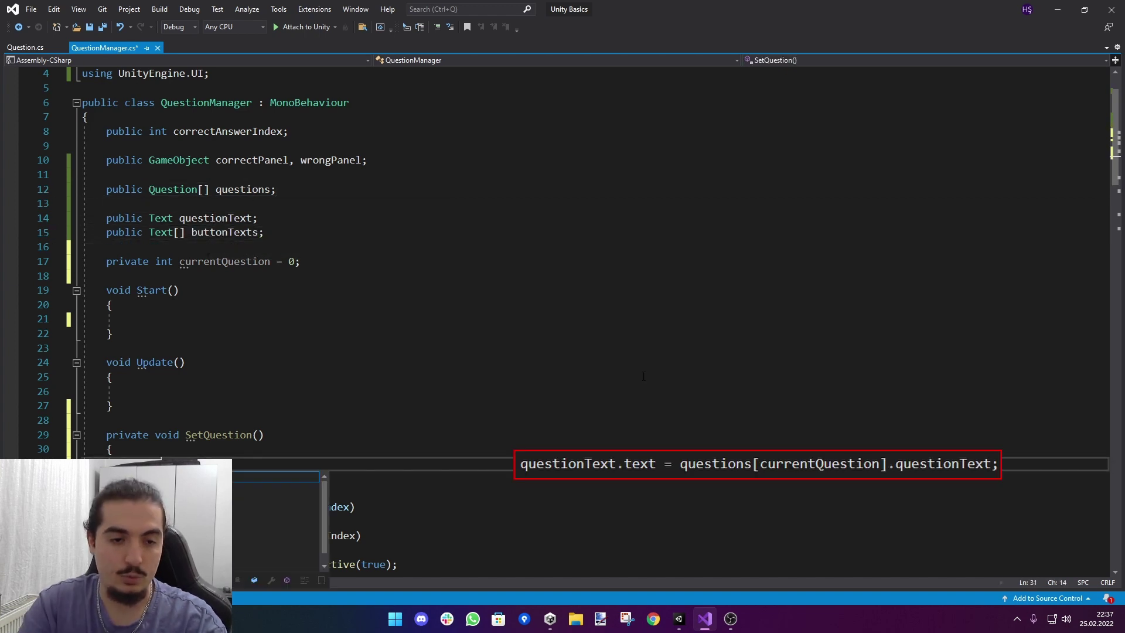
pyautogui.write('ionText.text=')
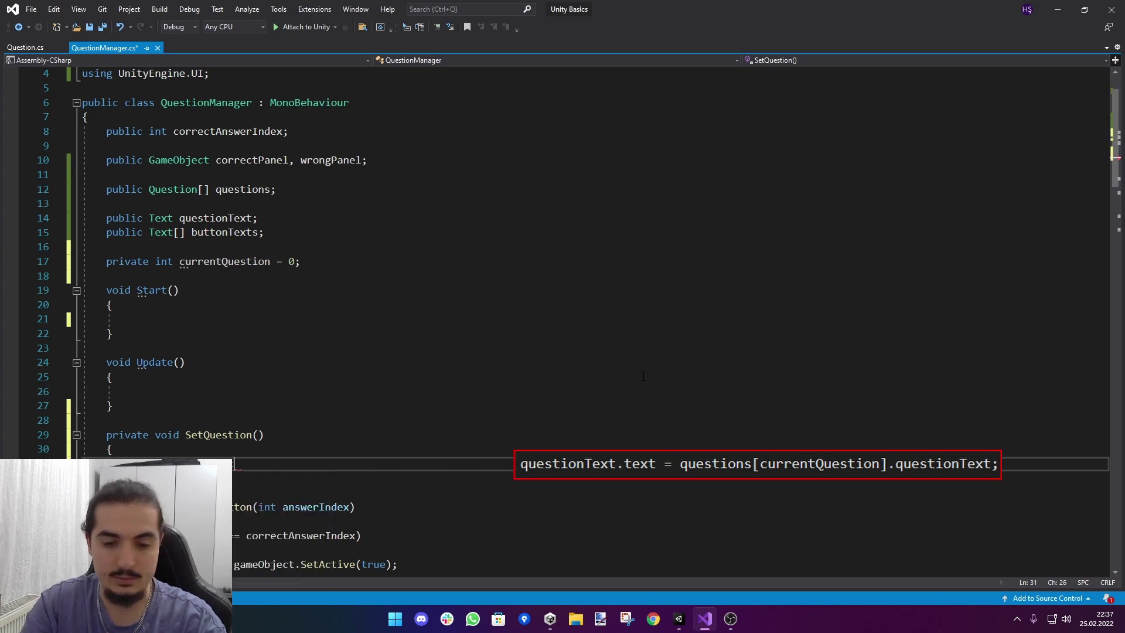
pyautogui.write('questions[curre')
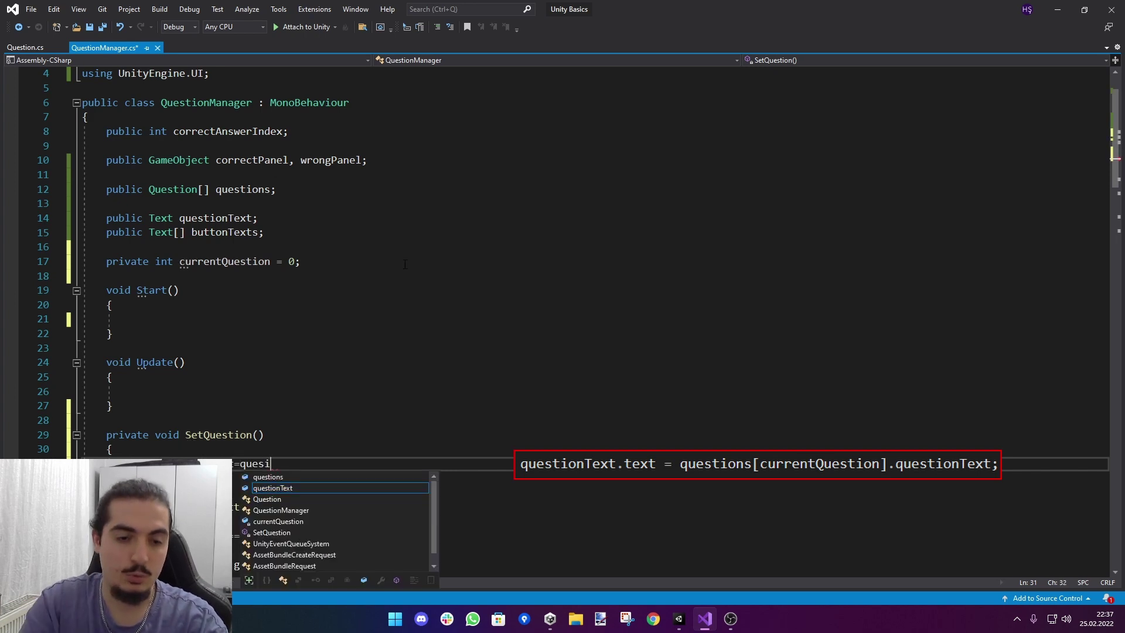
pyautogui.press('Tab')
pyautogui.write('].')
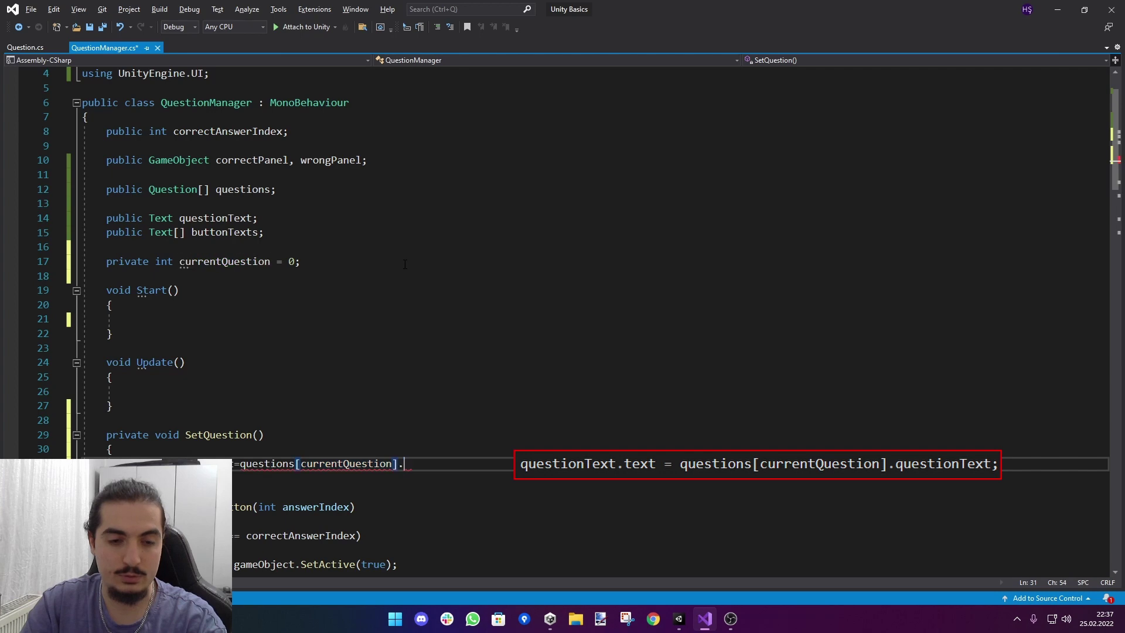
pyautogui.write('questionText;')
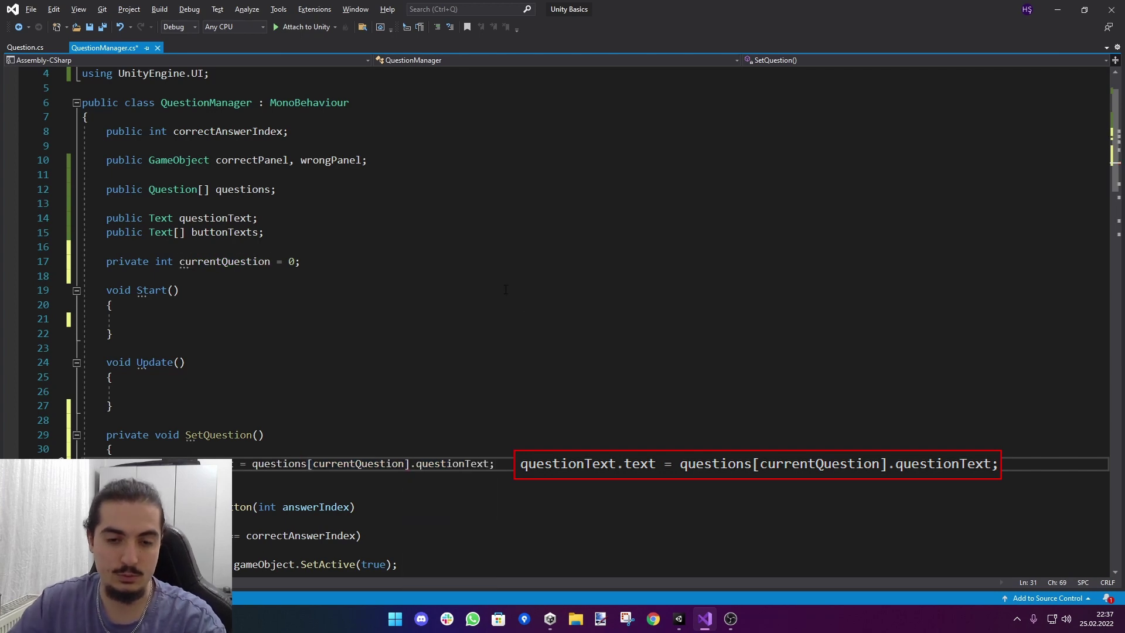
pyautogui.click(678, 618)
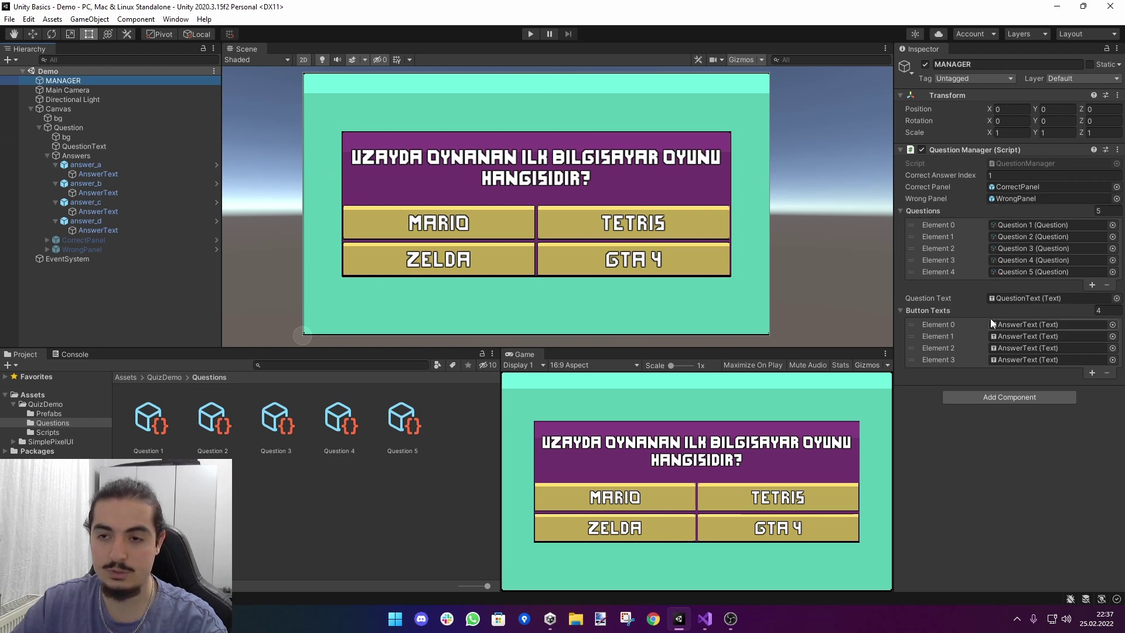
# Step: Select the QuestionText object in Unity and check the label's current text
pyautogui.click(1030, 298)
pyautogui.click(75, 147)
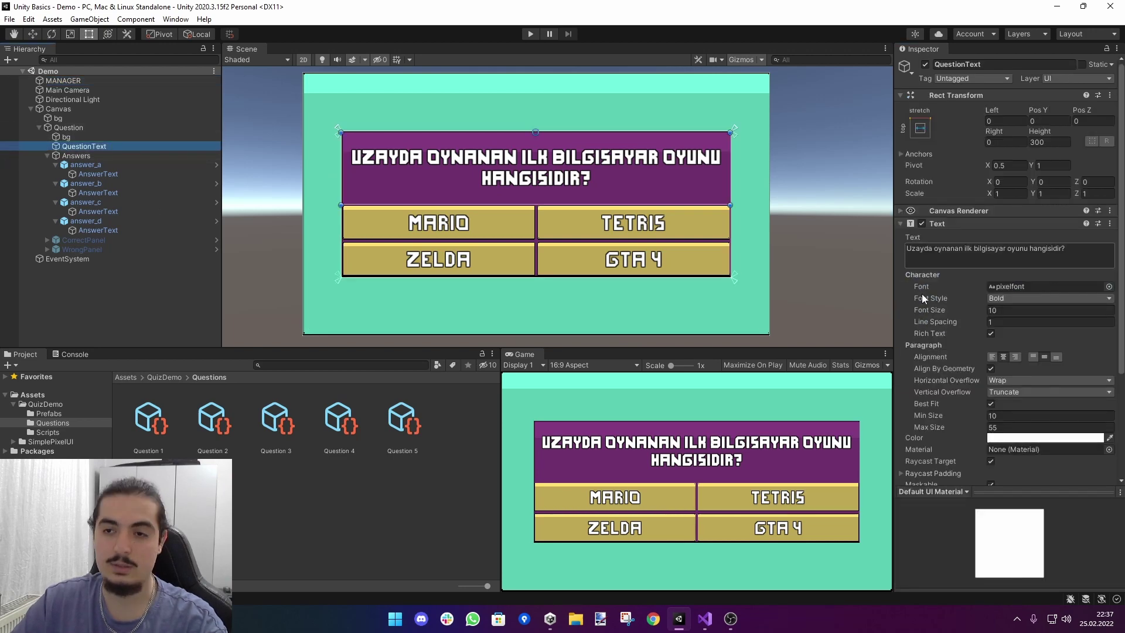
pyautogui.click(1067, 248)
pyautogui.click(1067, 247)
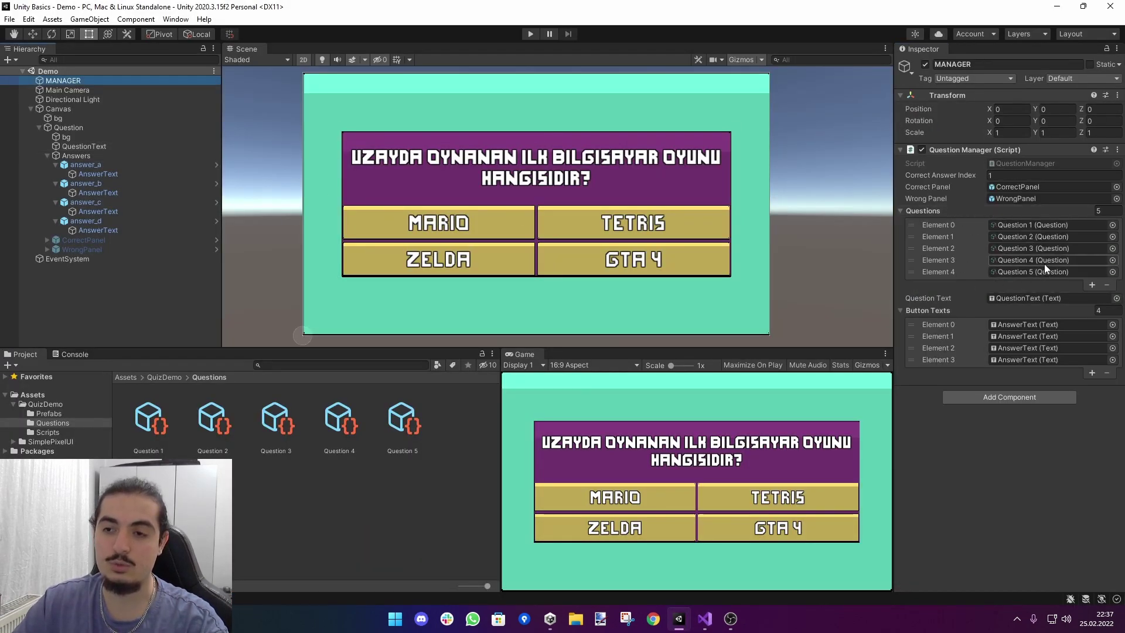
# Step: Inspect the Question 1 asset's question text and answers
pyautogui.click(1022, 226)
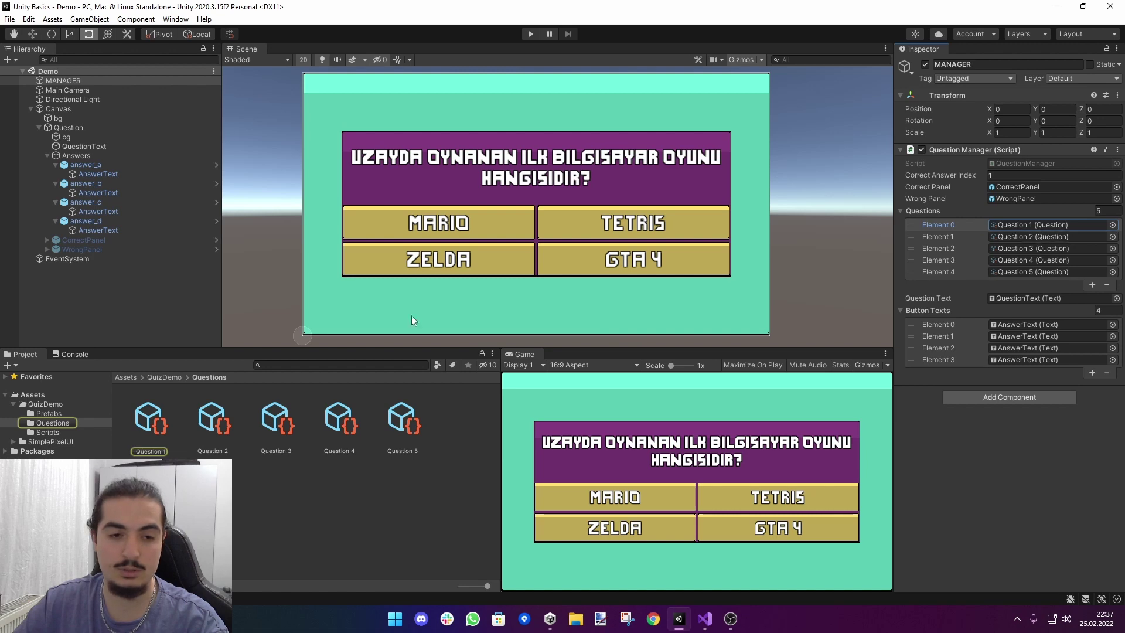
pyautogui.click(134, 435)
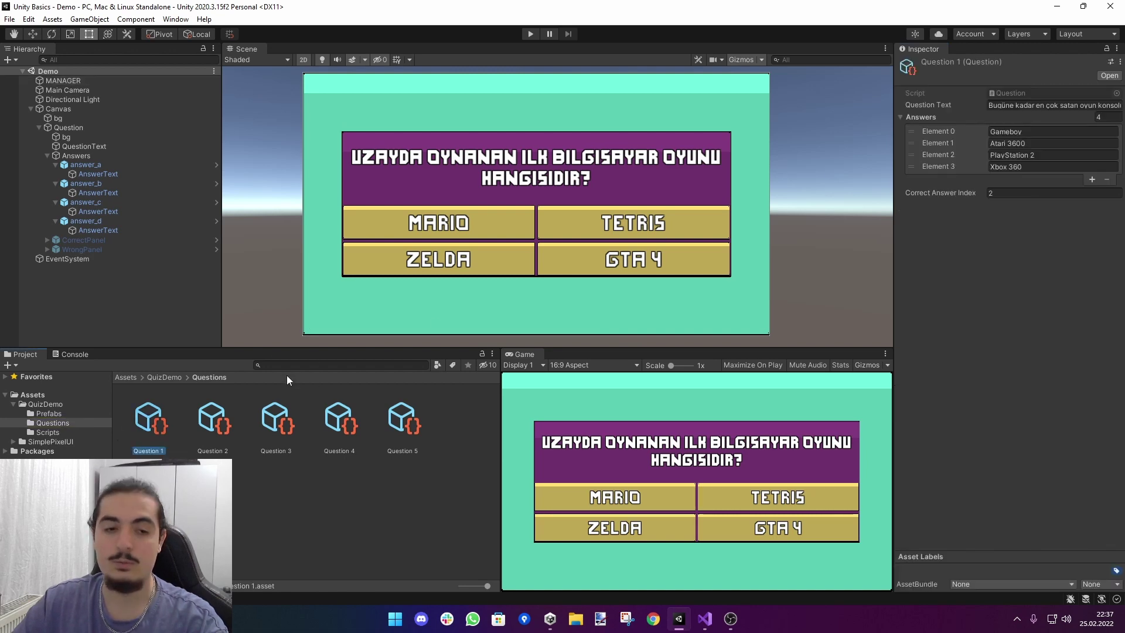
pyautogui.click(1026, 105)
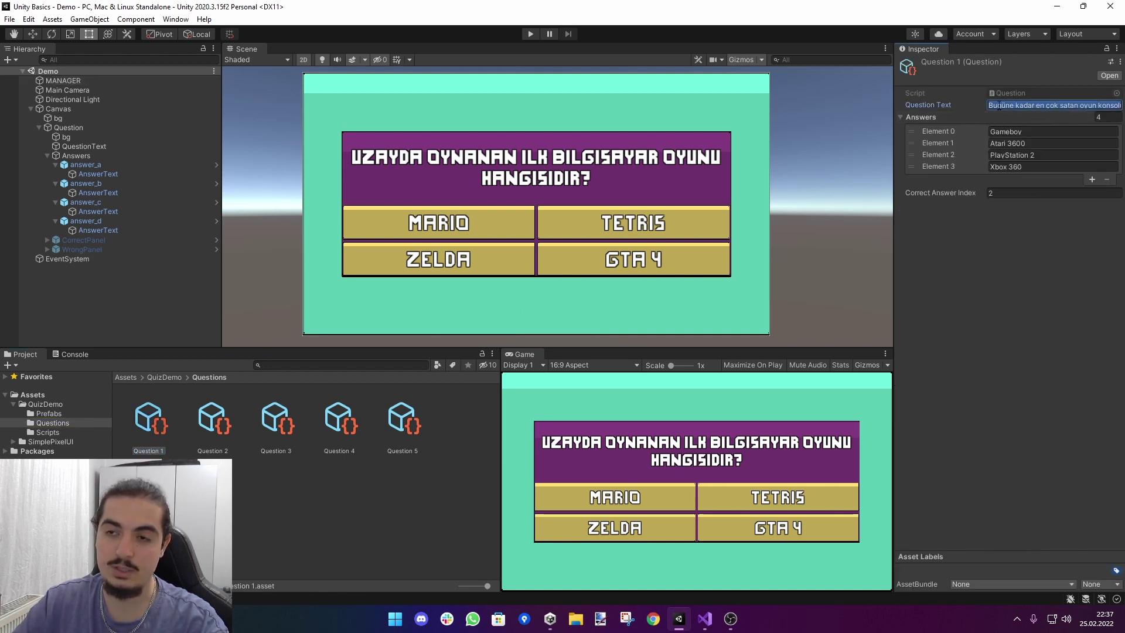
pyautogui.click(198, 279)
pyautogui.click(705, 619)
# Step: Insert a for loop in SetQuestion bounded by buttonTexts.Length
pyautogui.press('Return')
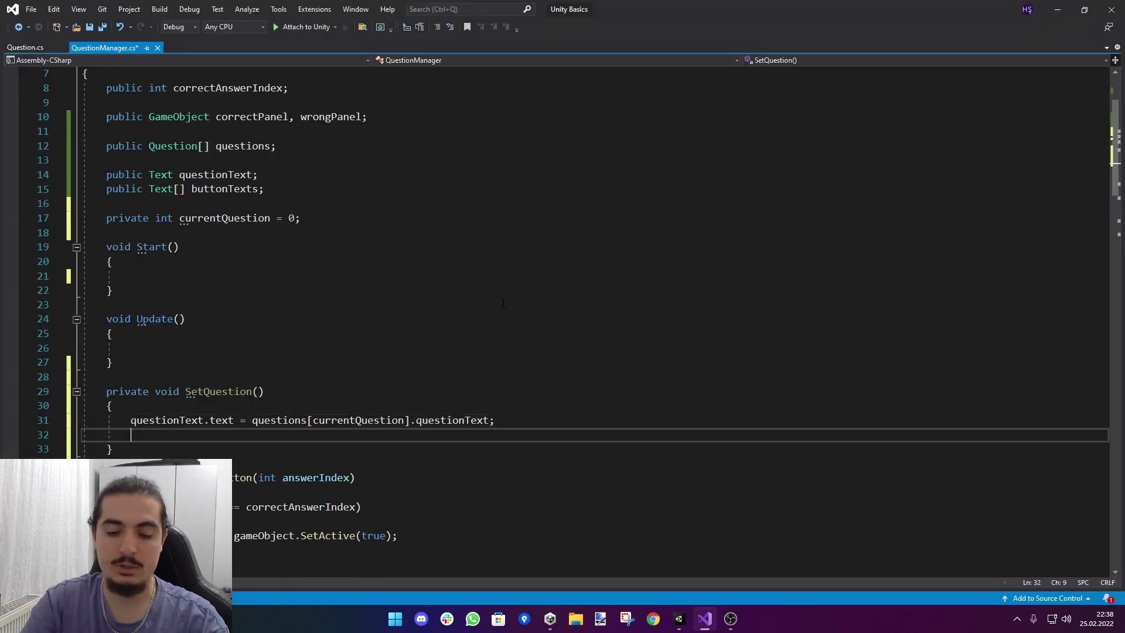
pyautogui.press('Return')
pyautogui.write('for')
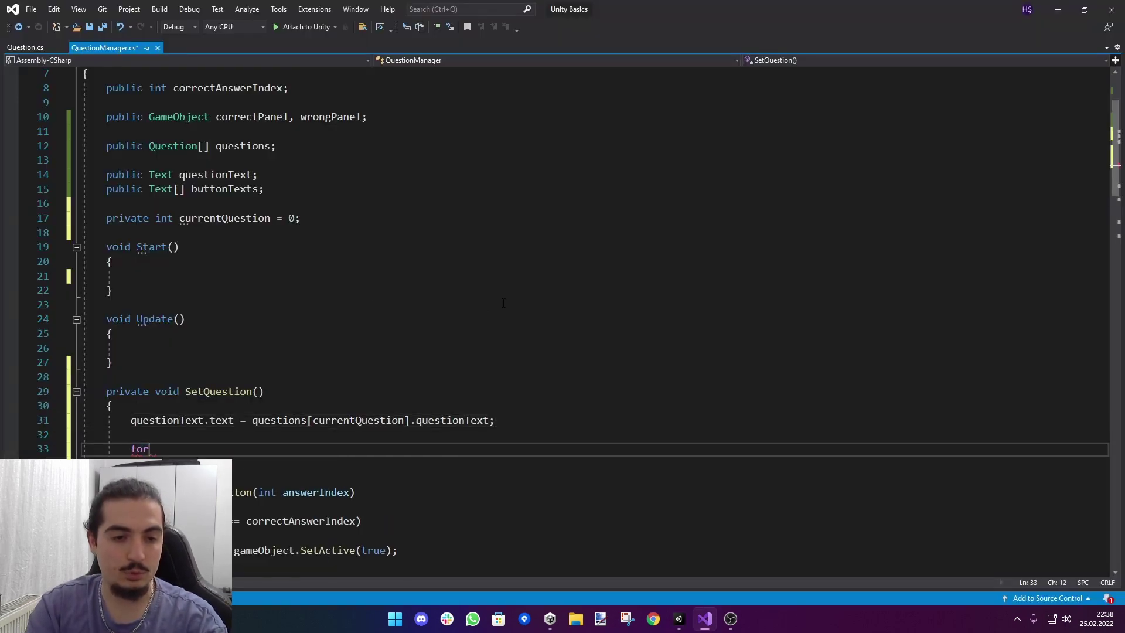
pyautogui.press('Tab')
pyautogui.press('Tab')
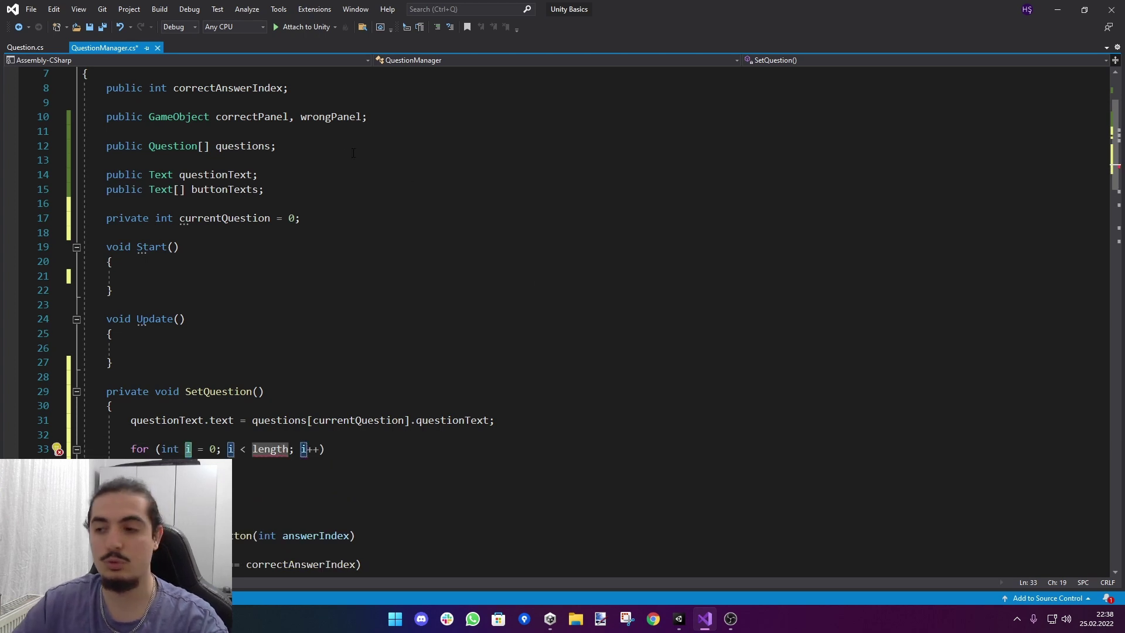
pyautogui.click(220, 189)
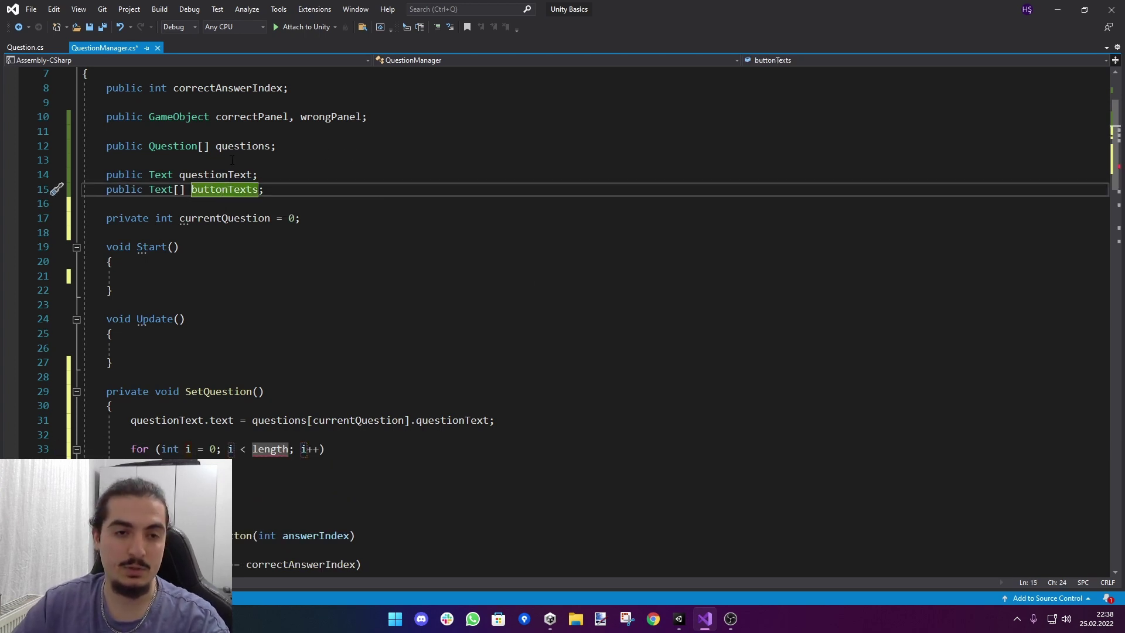
pyautogui.click(23, 48)
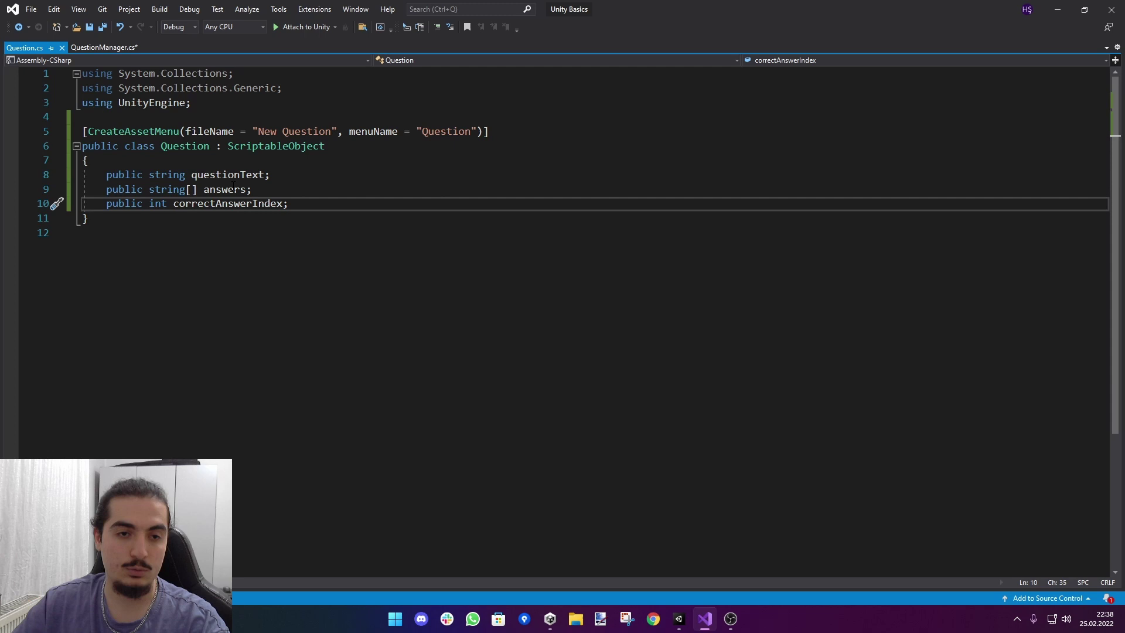
pyautogui.click(104, 48)
pyautogui.doubleClick(271, 449)
pyautogui.scroll(1, 395, 310)
pyautogui.scroll(-1, 395, 311)
pyautogui.write('4; i++')
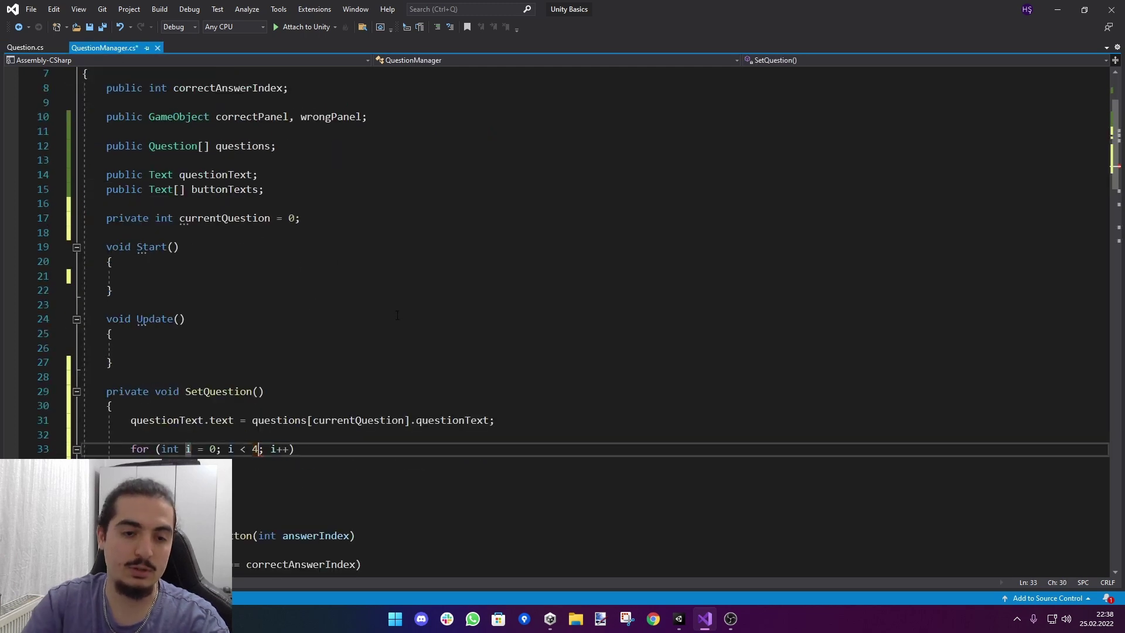
pyautogui.write('buttonTexts.')
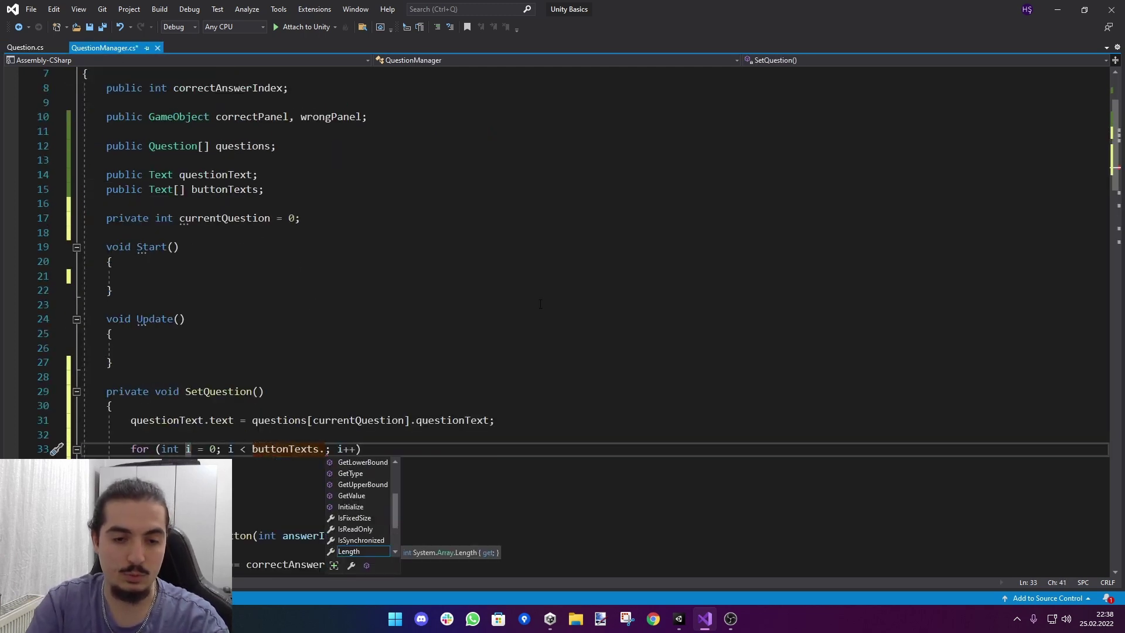
pyautogui.write('lent')
pyautogui.press('Tab')
pyautogui.click(209, 199)
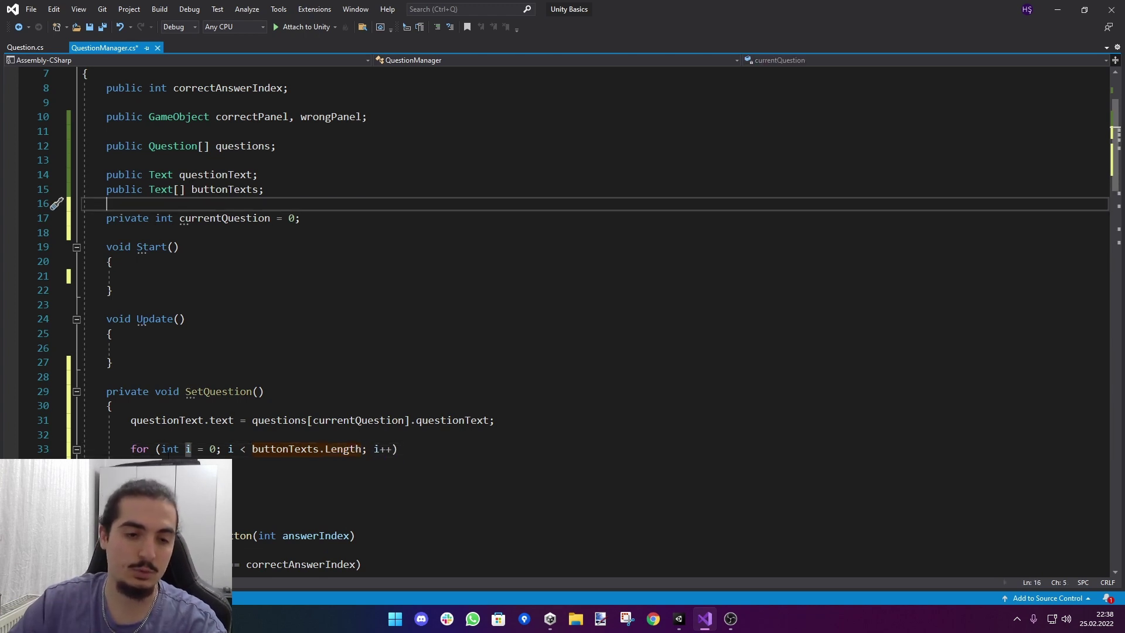
# Step: In the loop body, set buttonTexts[i].text to questions[currentQuestion].answers[i]
pyautogui.click(174, 478)
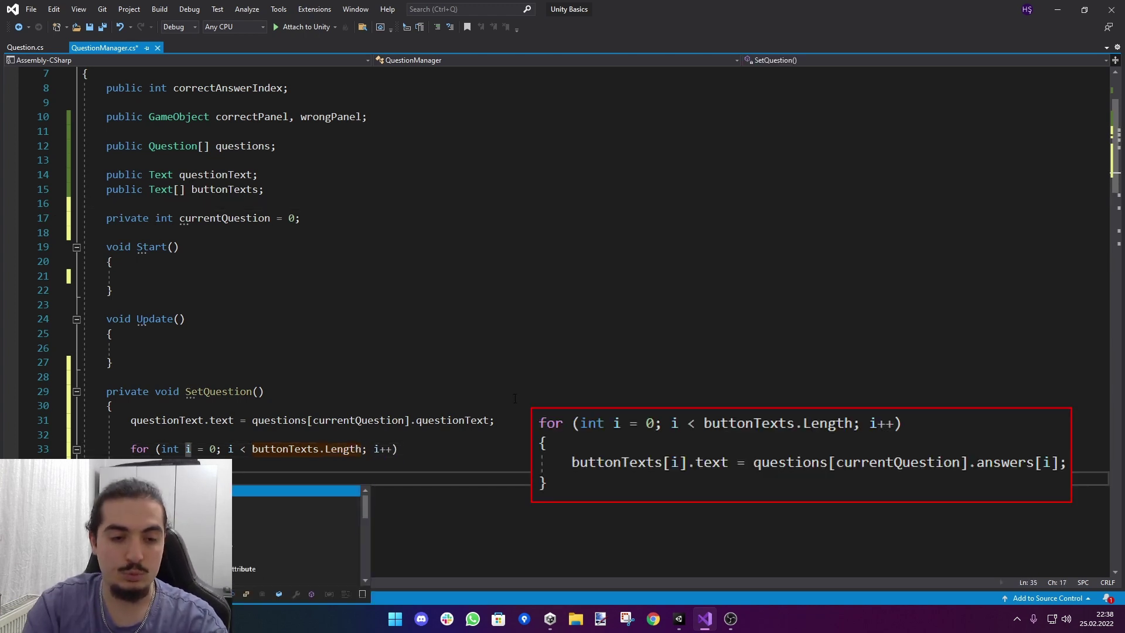
pyautogui.write('buttonTexts[i]')
pyautogui.click(216, 449)
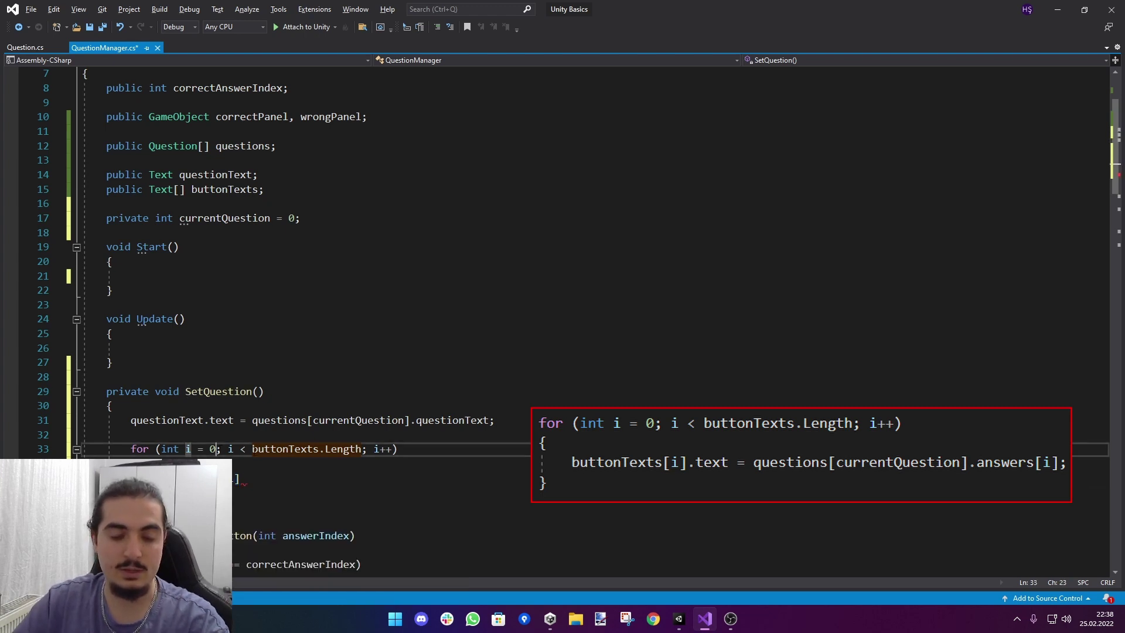
pyautogui.click(245, 484)
pyautogui.write('=')
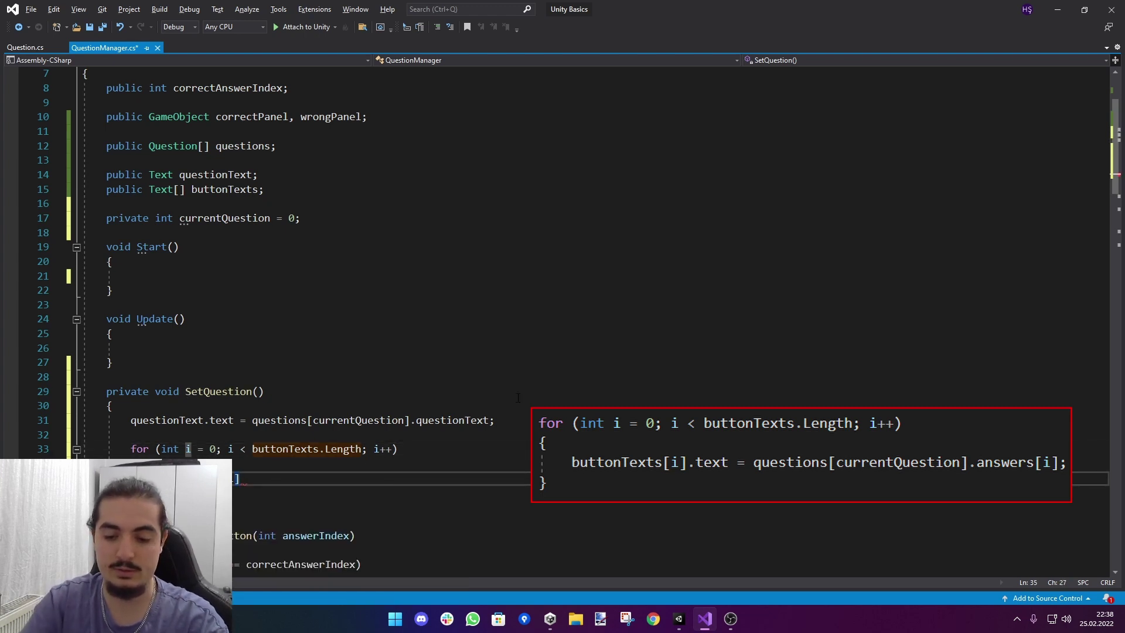
pyautogui.write('quest')
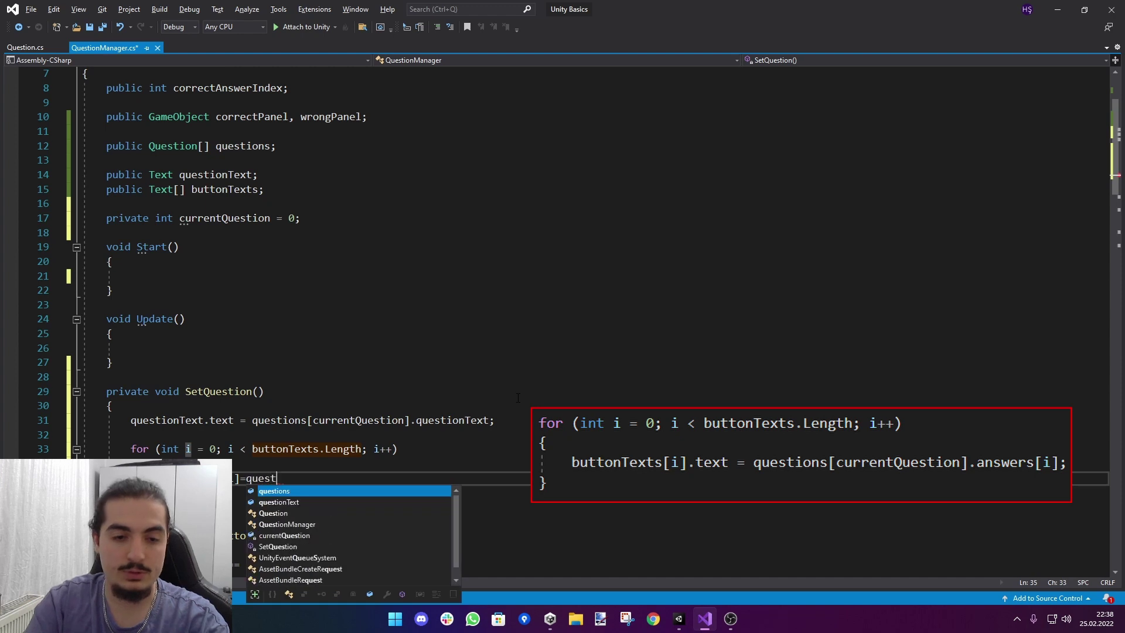
pyautogui.write('ions[currentQuestion].')
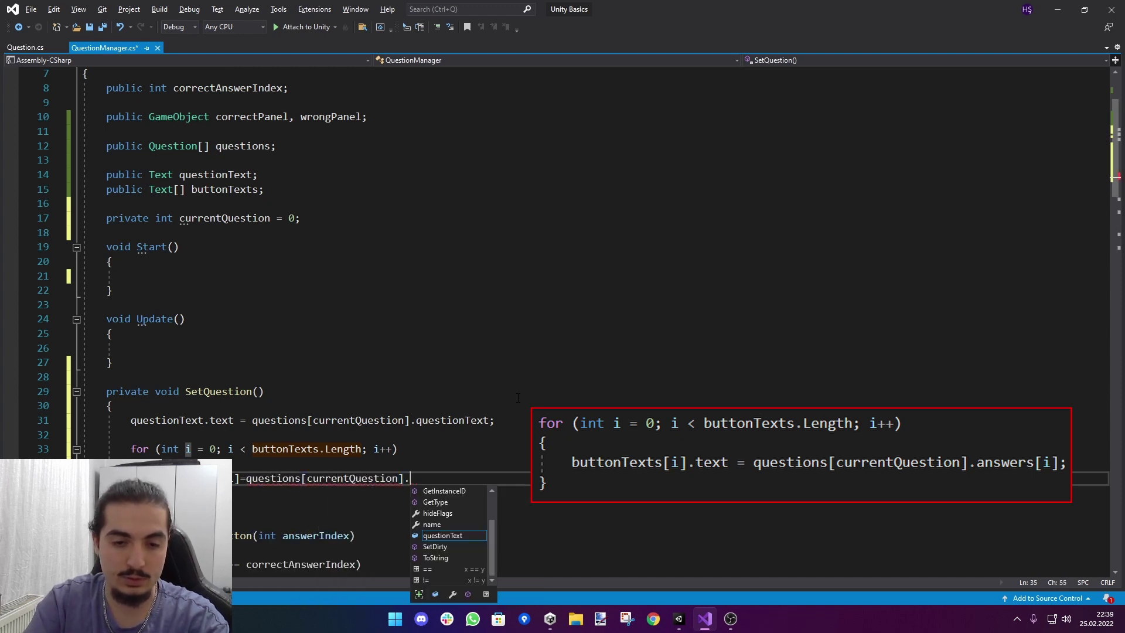
pyautogui.write('answers[i];')
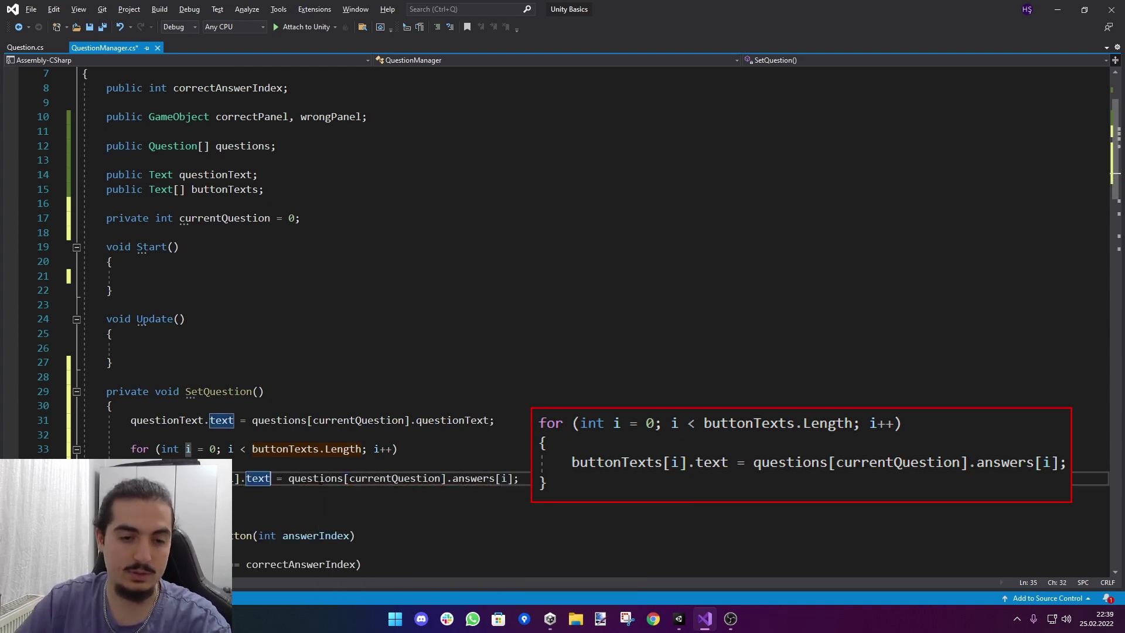
pyautogui.click(519, 479)
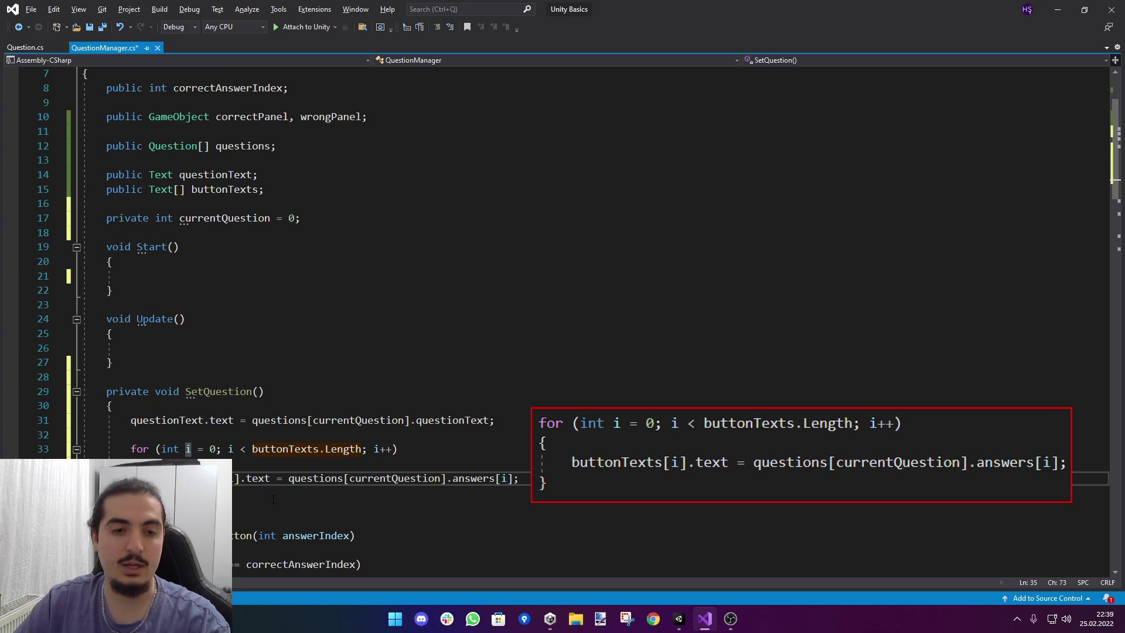
# Step: Check the Question class's fields and change correctAnswerIndex from public to private
pyautogui.click(680, 618)
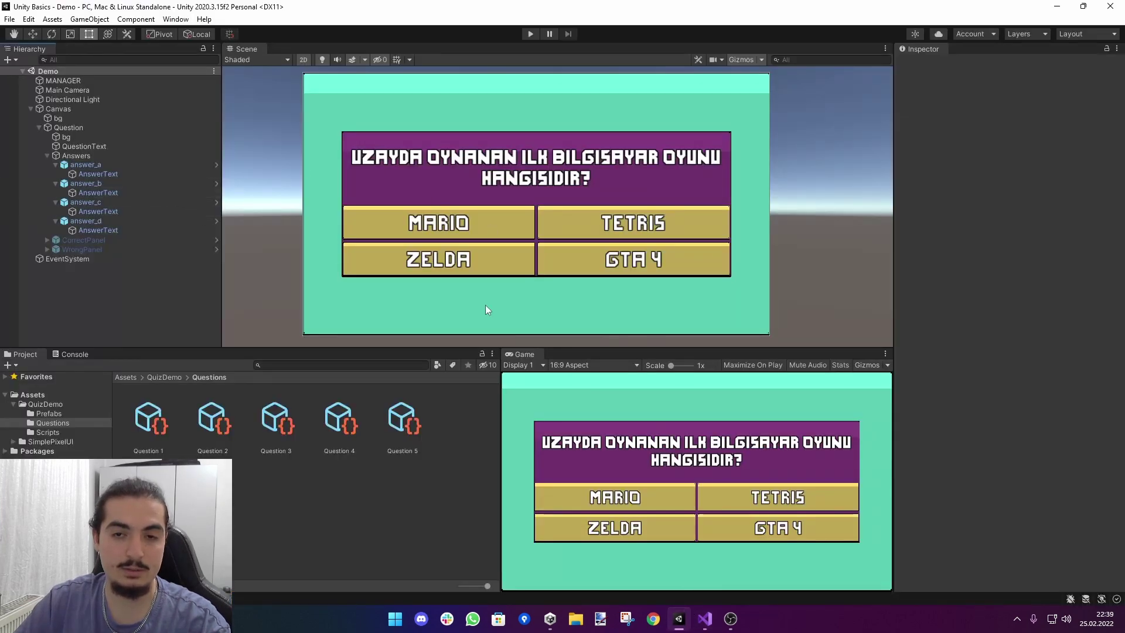
pyautogui.click(705, 618)
pyautogui.click(25, 48)
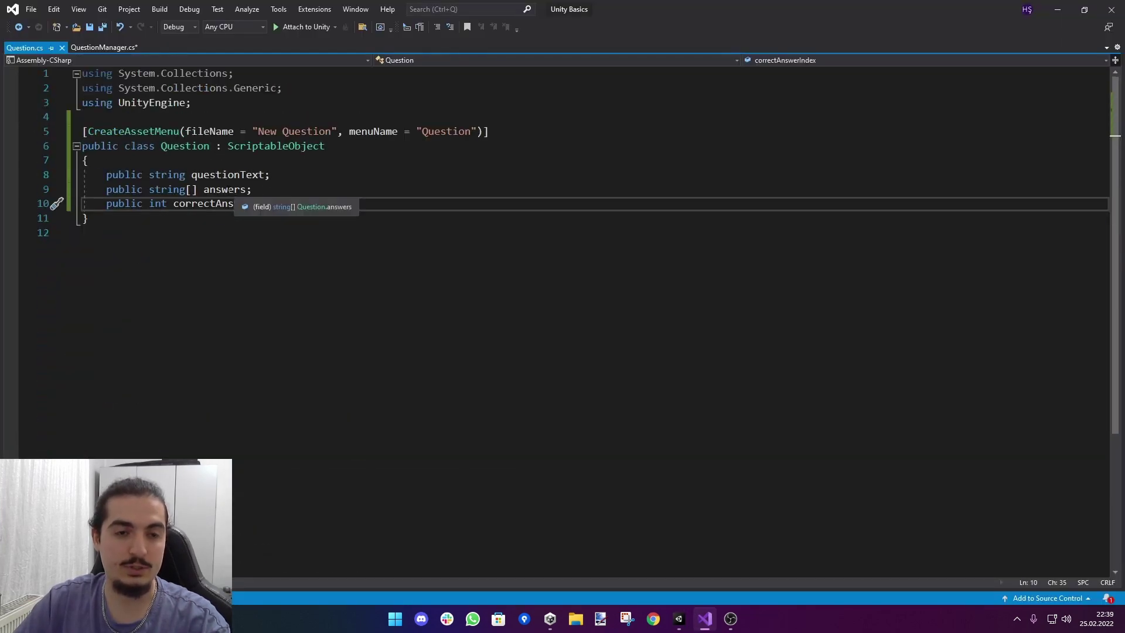
pyautogui.click(88, 49)
pyautogui.press('Down')
pyautogui.press('End')
pyautogui.press('Return')
pyautogui.press('Return')
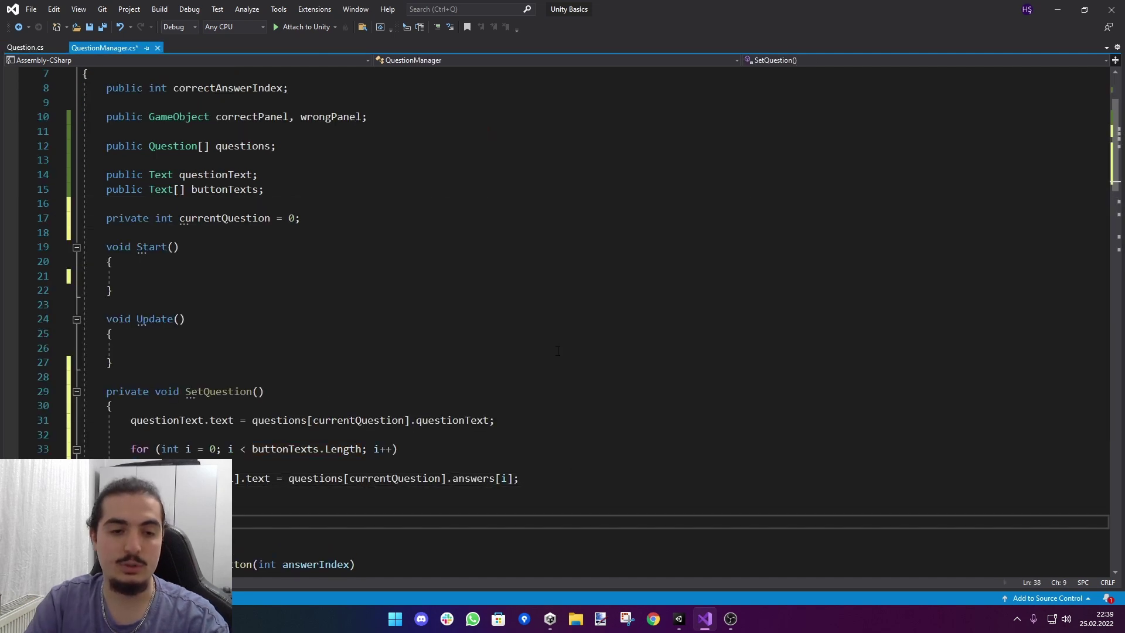
pyautogui.scroll(1, 350, 190)
pyautogui.doubleClick(218, 131)
pyautogui.click(217, 131)
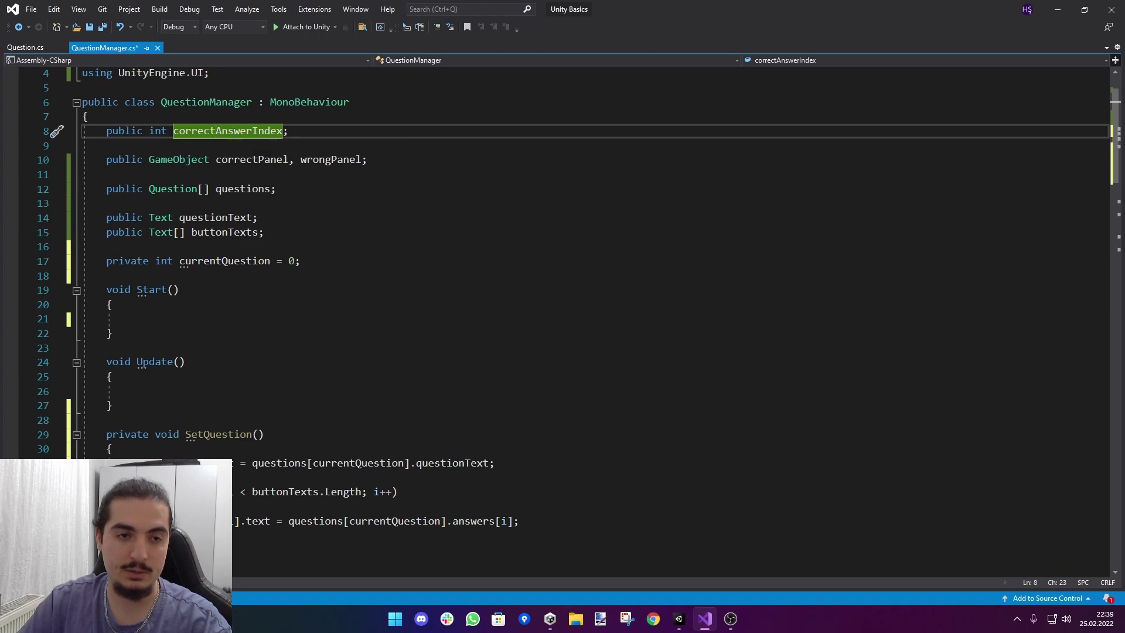
pyautogui.doubleClick(124, 131)
pyautogui.write('pr')
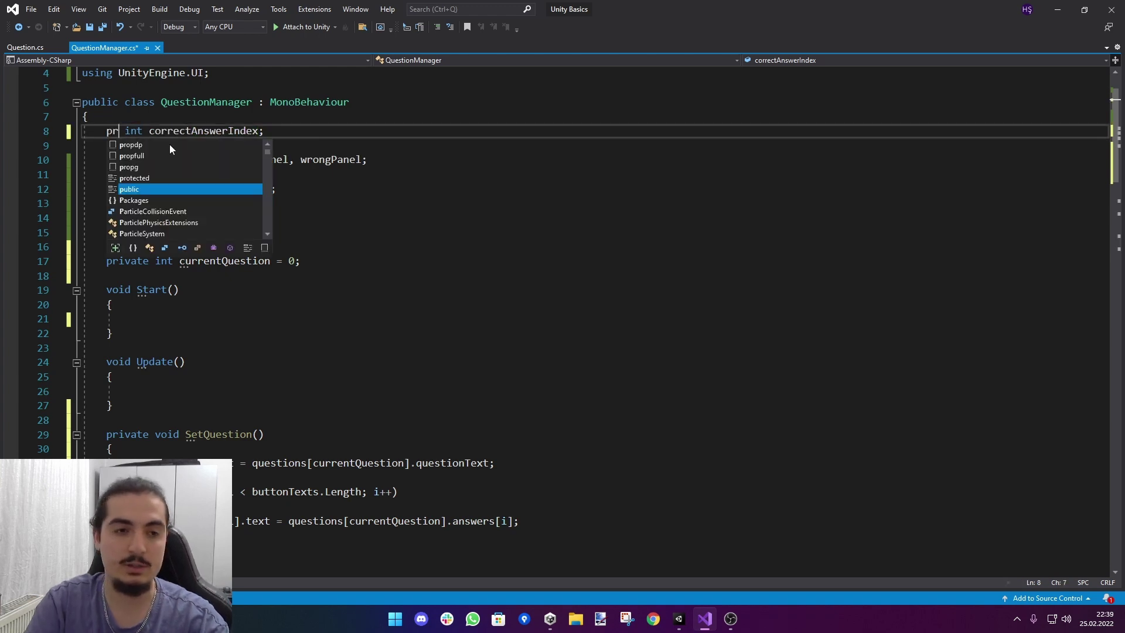
pyautogui.press('Tab')
pyautogui.press('Tab')
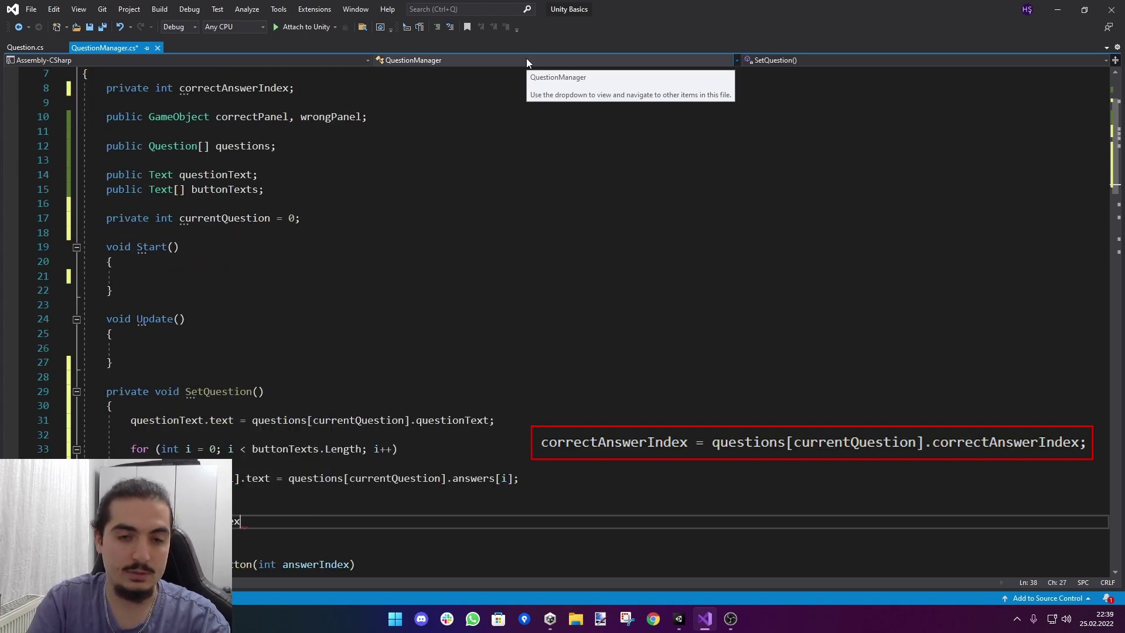
# Step: In SetQuestion, set correctAnswerIndex = questions[currentQuestion].correctAnswerIndex
pyautogui.write('=questi')
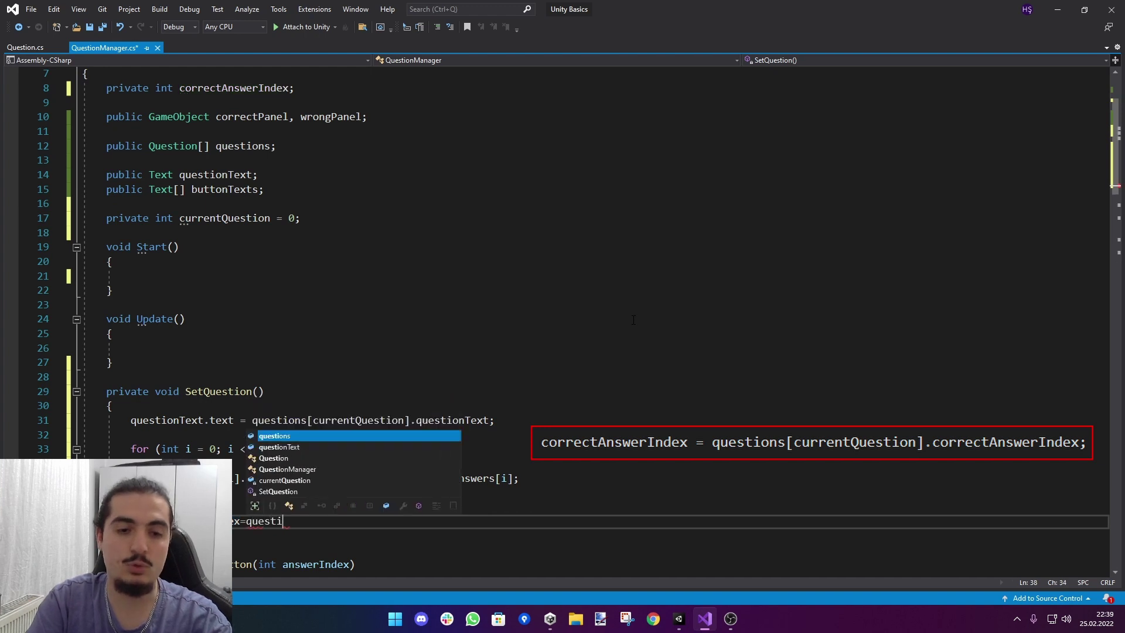
pyautogui.press('Tab')
pyautogui.write('[')
pyautogui.press('Tab')
pyautogui.write('ques')
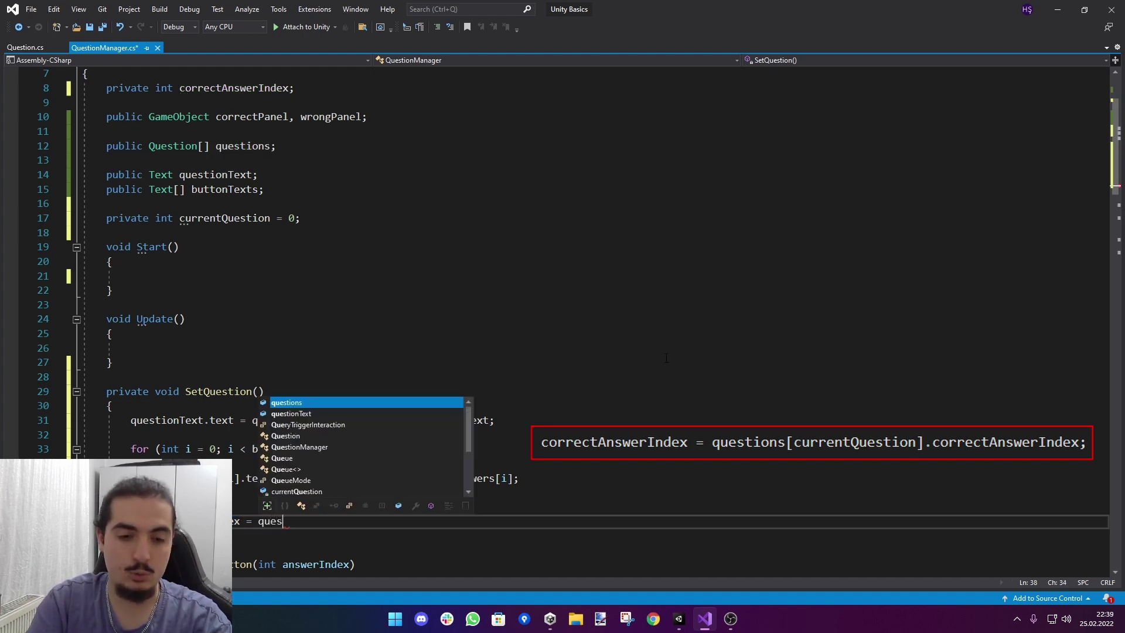
pyautogui.press('Tab')
pyautogui.write('[curre')
pyautogui.press('Tab')
pyautogui.write('.')
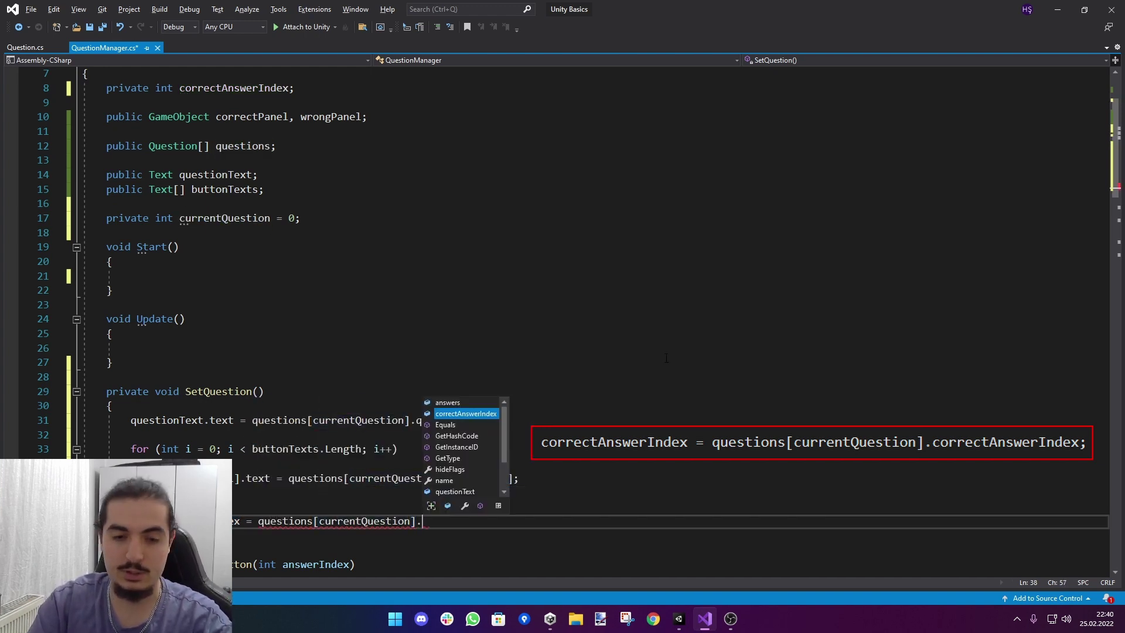
pyautogui.write('co')
pyautogui.press('Tab')
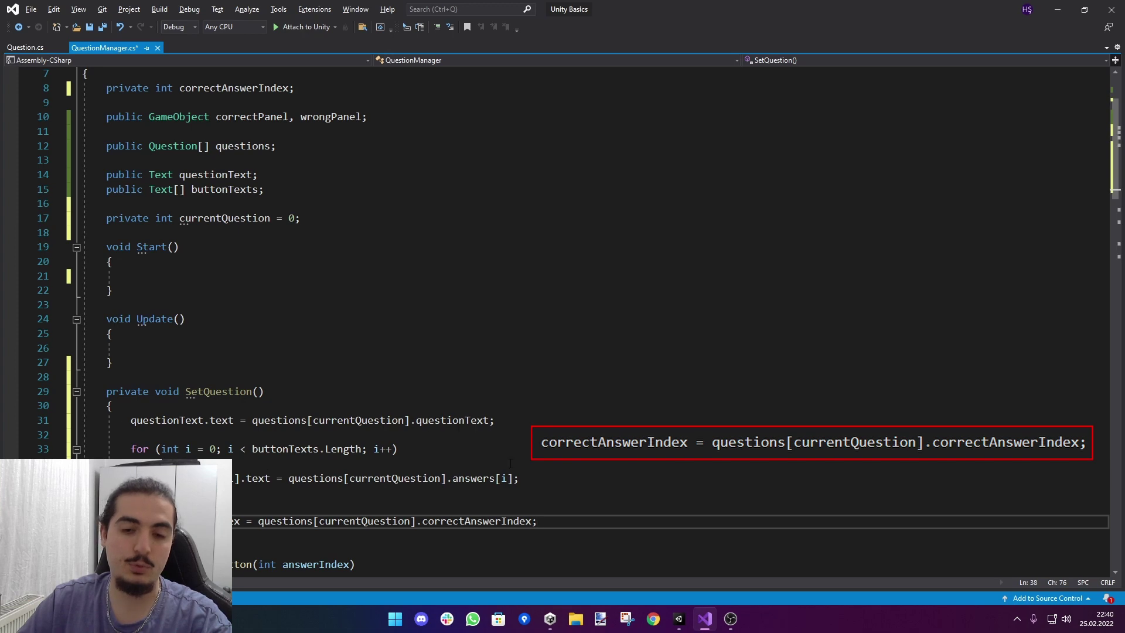
pyautogui.hotkey('alt', 'Tab')
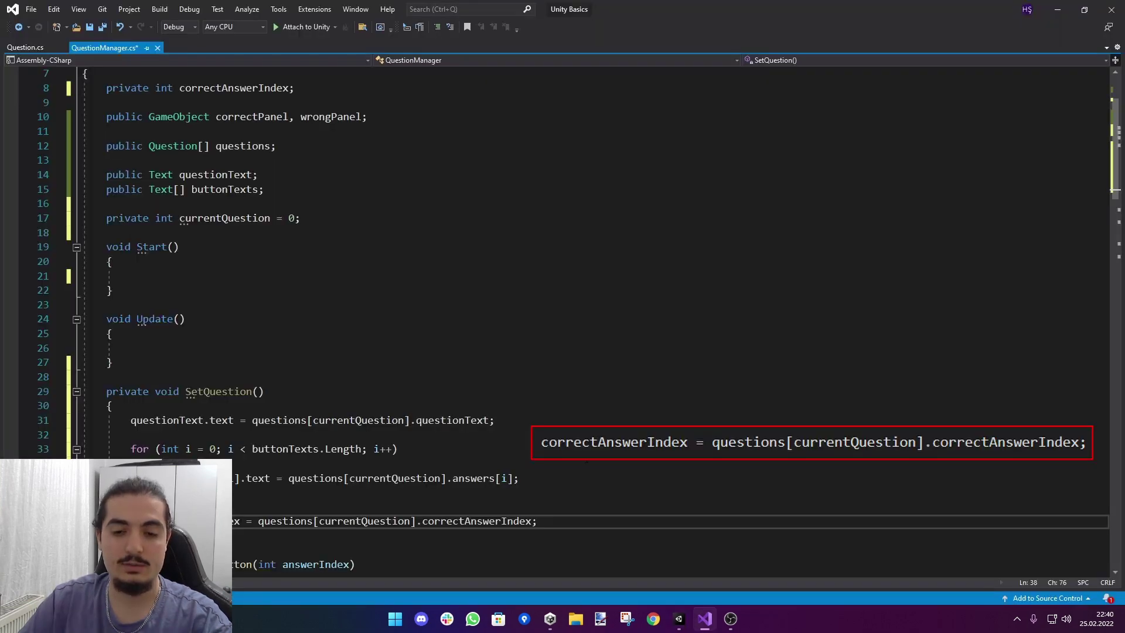
pyautogui.press('Return')
pyautogui.press('Return')
# Step: End SetQuestion with currentQuestion++ to advance to the next question
pyautogui.scroll(-2, 229, 315)
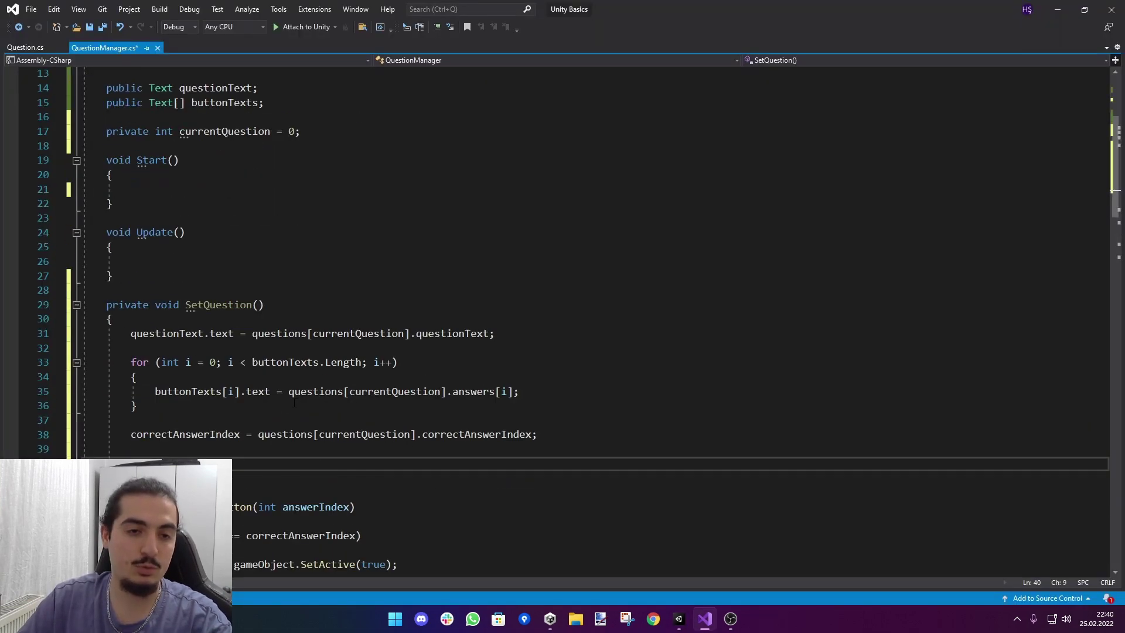
pyautogui.scroll(1, 229, 315)
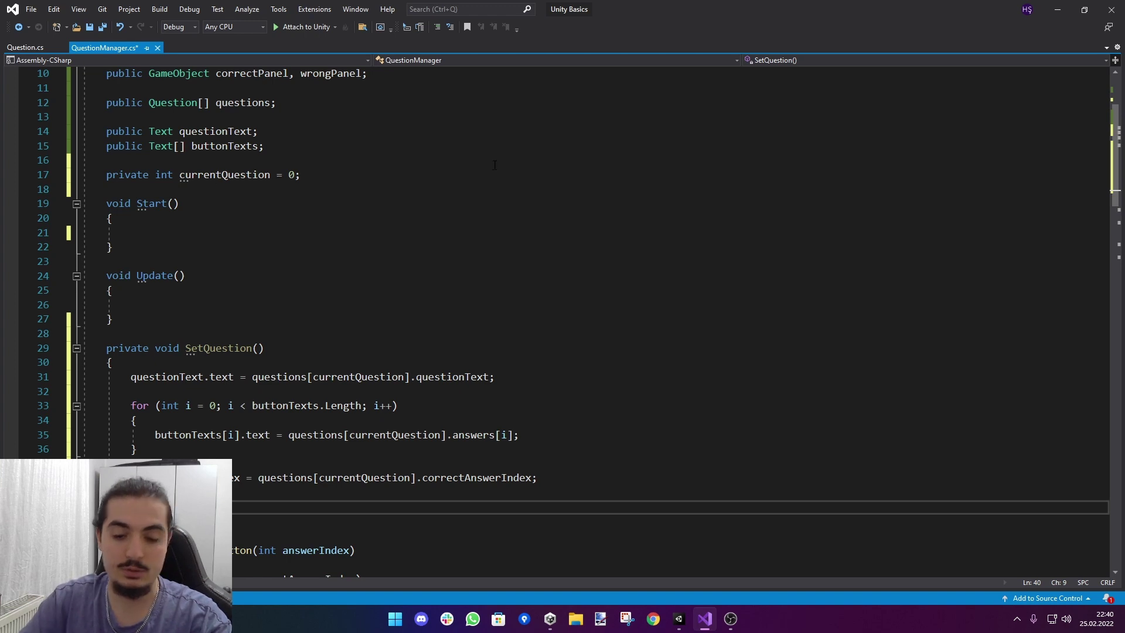
pyautogui.write('currentQuestion++')
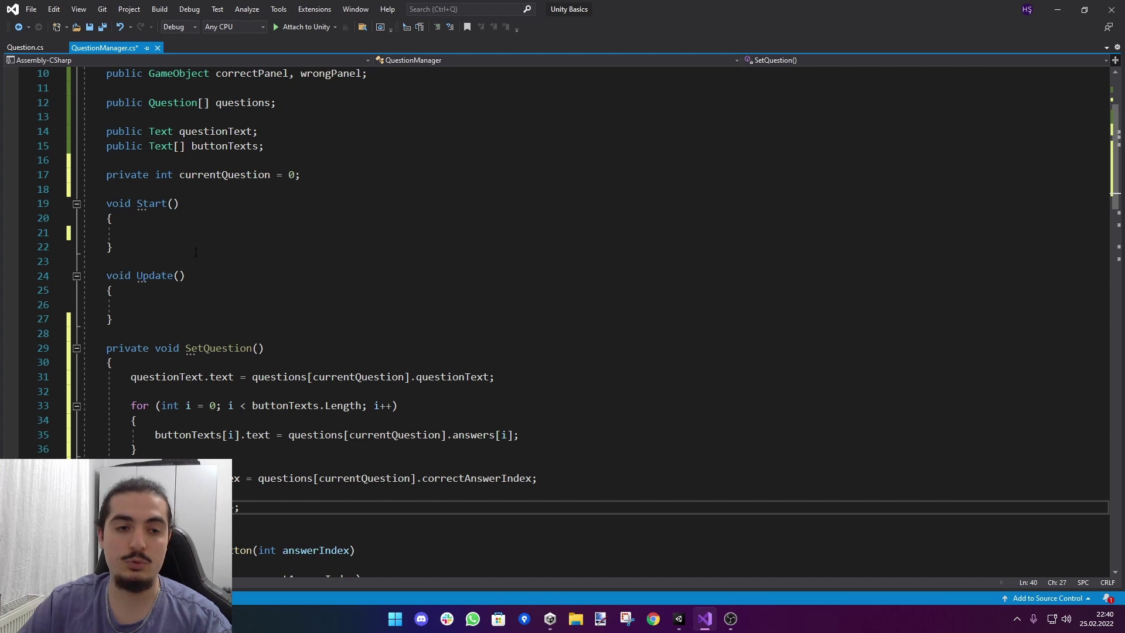
# Step: Call SetQuestion() inside Start() so the first question loads on launch
pyautogui.click(199, 237)
pyautogui.write('Set')
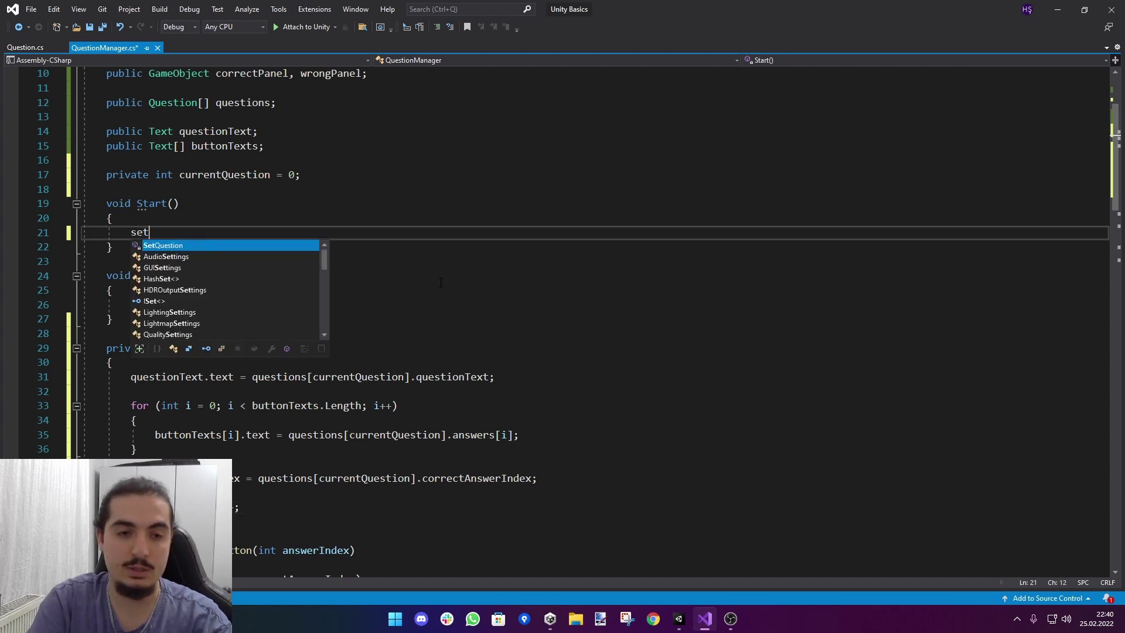
pyautogui.press('Tab')
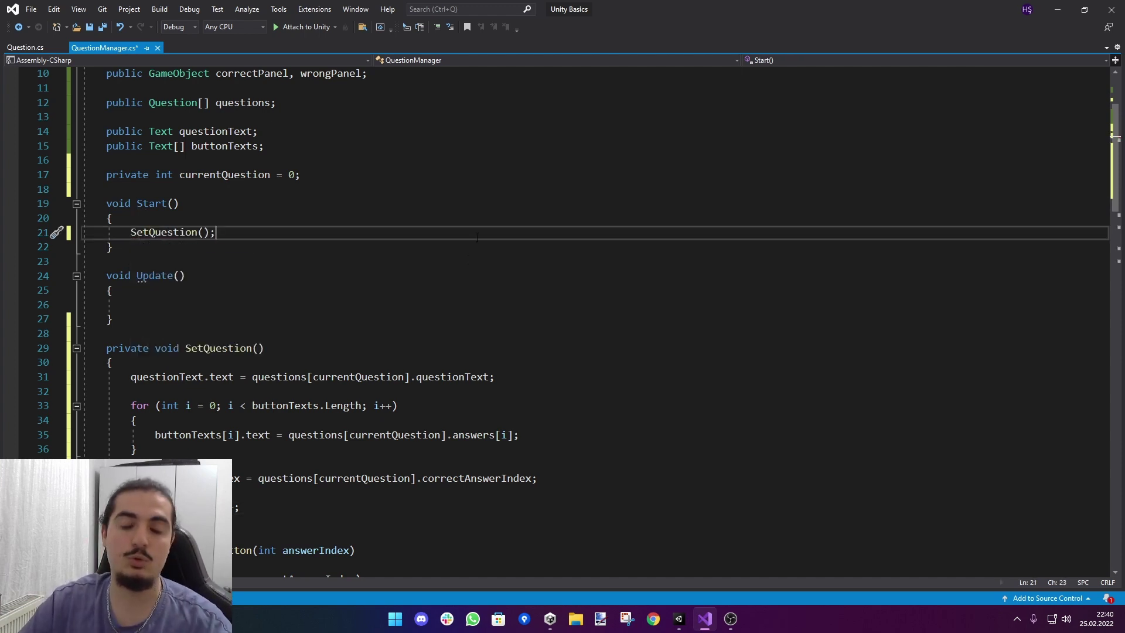
pyautogui.scroll(-3, 273, 236)
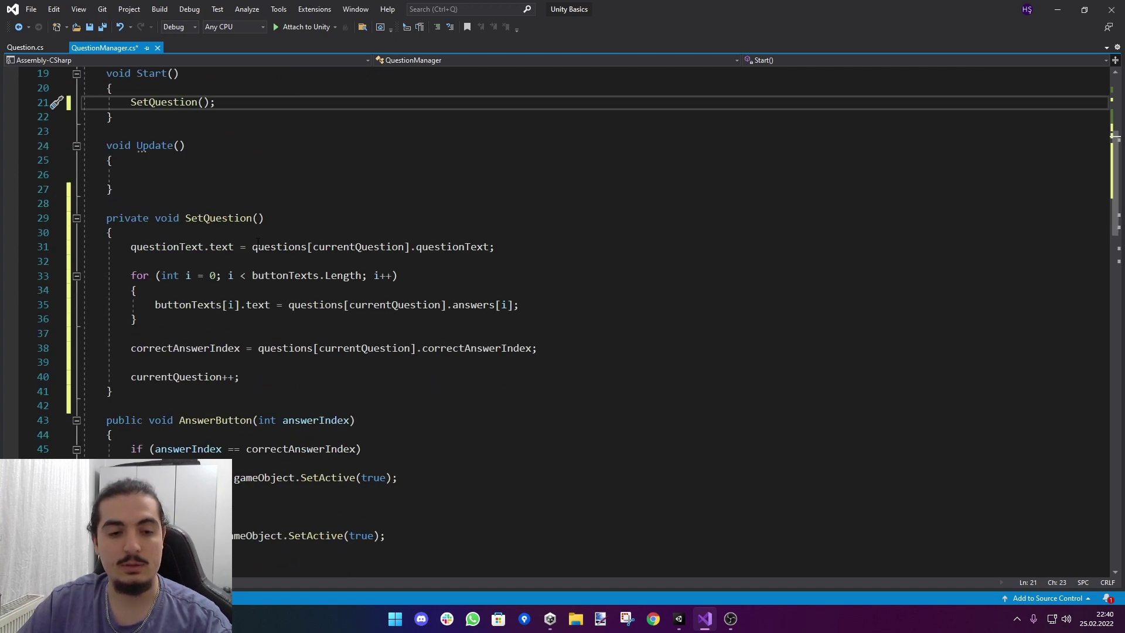
pyautogui.scroll(-3, 311, 304)
pyautogui.scroll(-2, 353, 378)
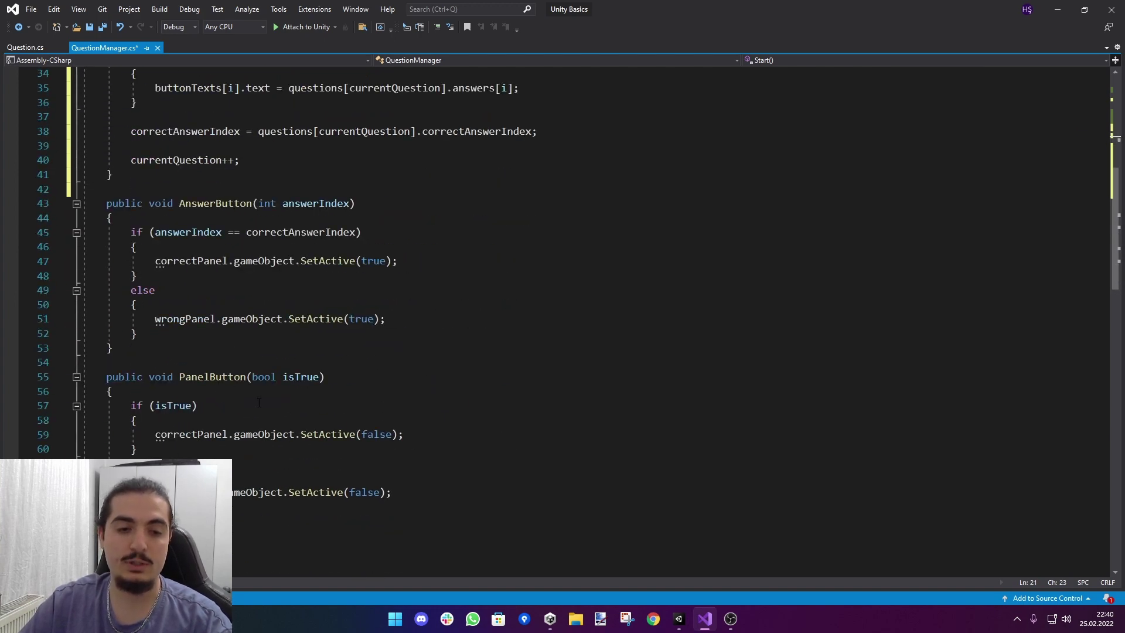
# Step: Inspect CorrectPanel and its child button's click action in the Unity hierarchy
pyautogui.click(447, 435)
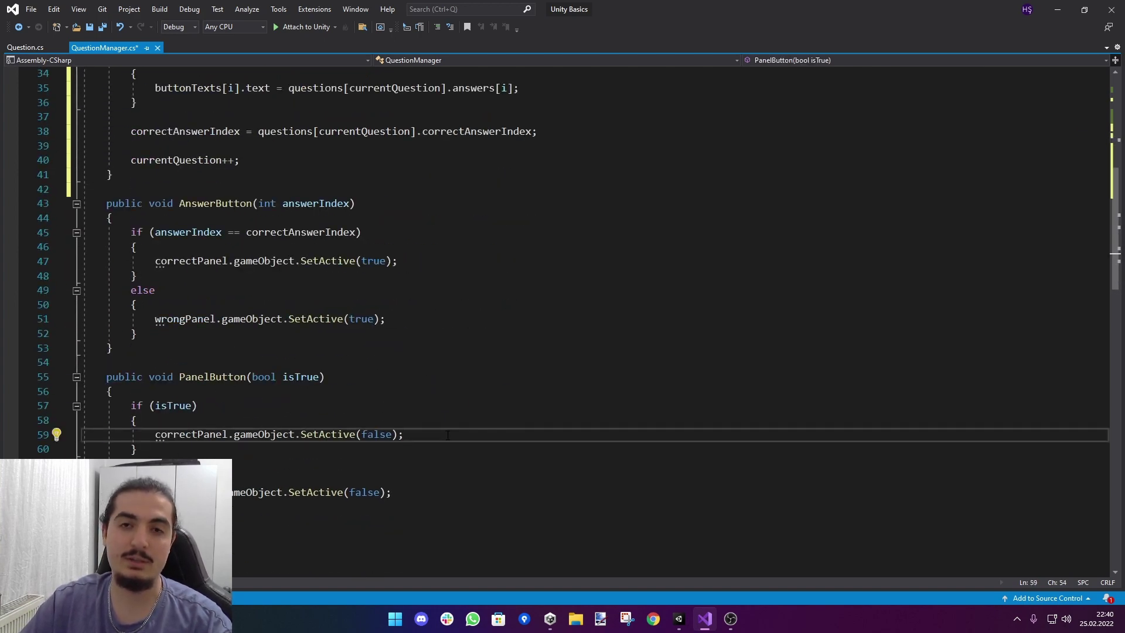
pyautogui.click(679, 619)
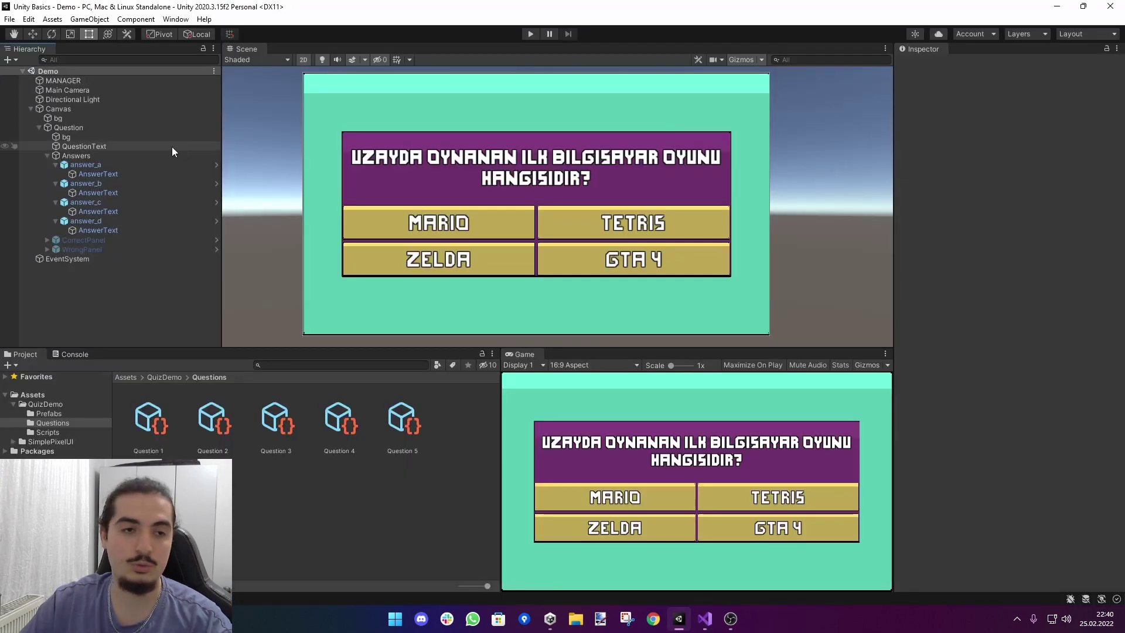
pyautogui.click(83, 239)
pyautogui.click(925, 64)
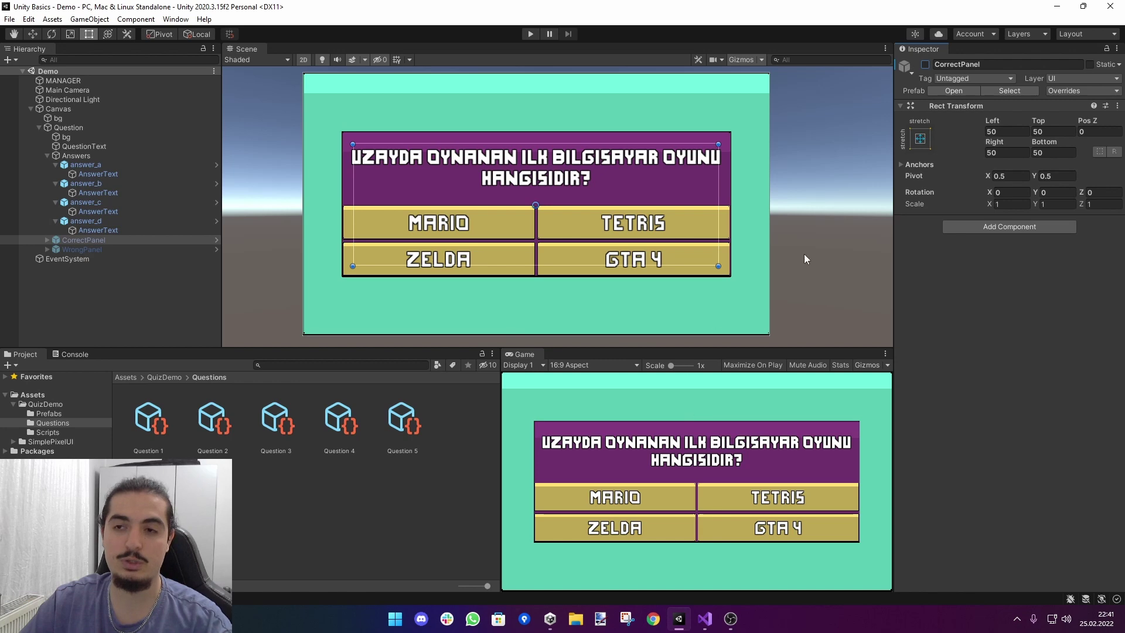
pyautogui.click(705, 616)
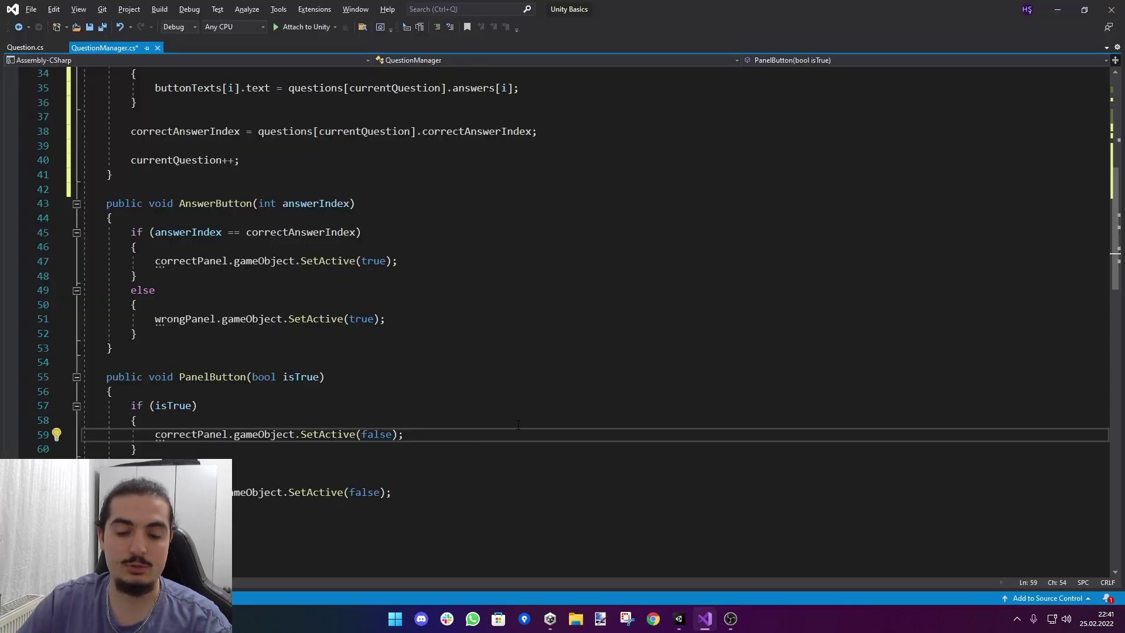
pyautogui.hotkey('alt', 'Tab')
pyautogui.click(48, 240)
pyautogui.click(83, 268)
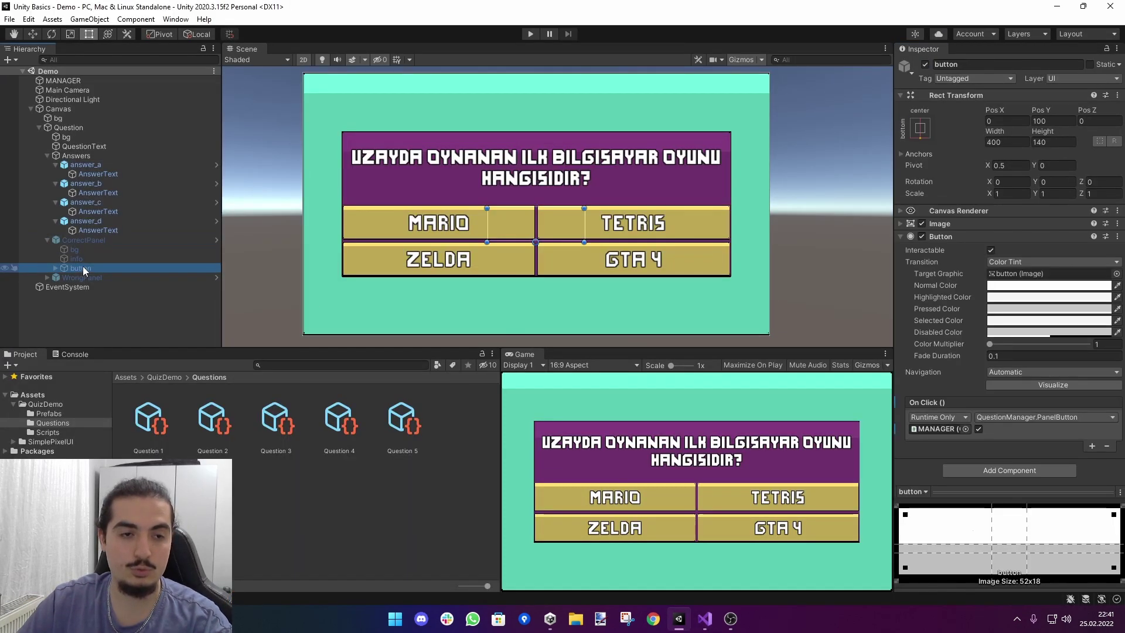
pyautogui.click(378, 328)
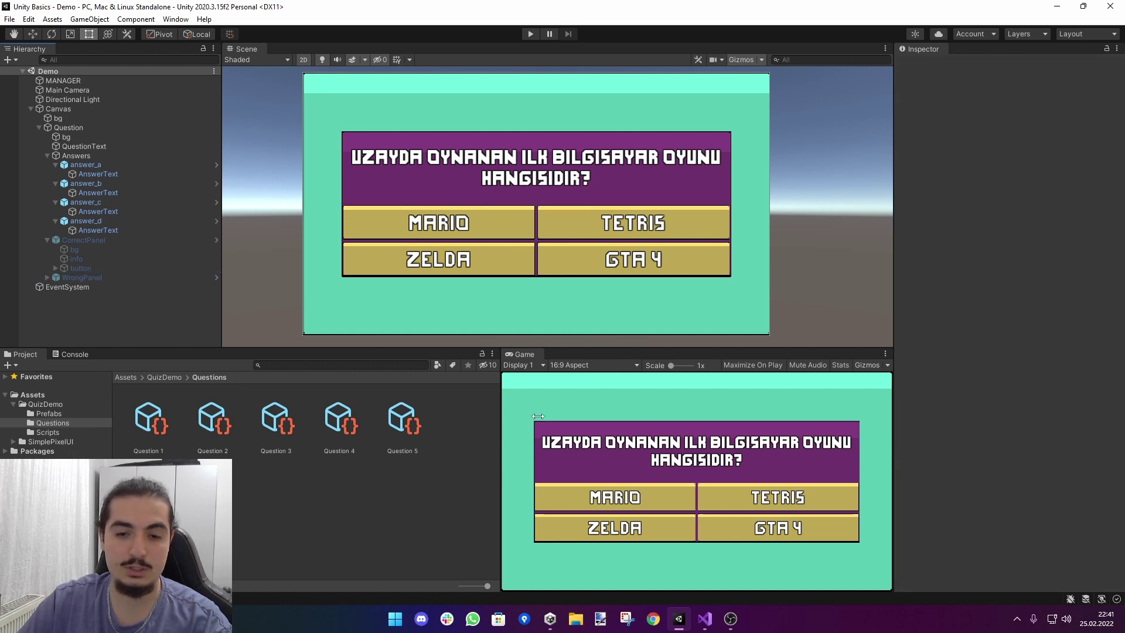
pyautogui.hotkey('alt', 'Tab')
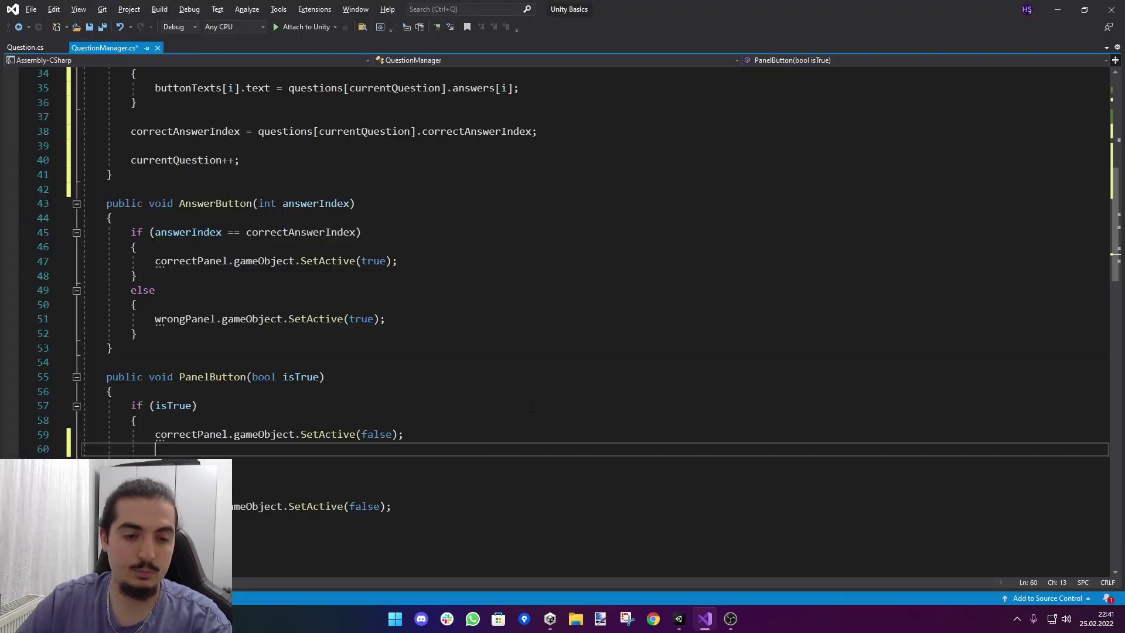
# Step: Add SetQuestion(); after correctPanel.SetActive(false) in PanelButton and save QuestionManager.cs
pyautogui.write('setQ')
pyautogui.press('Tab')
pyautogui.write('();')
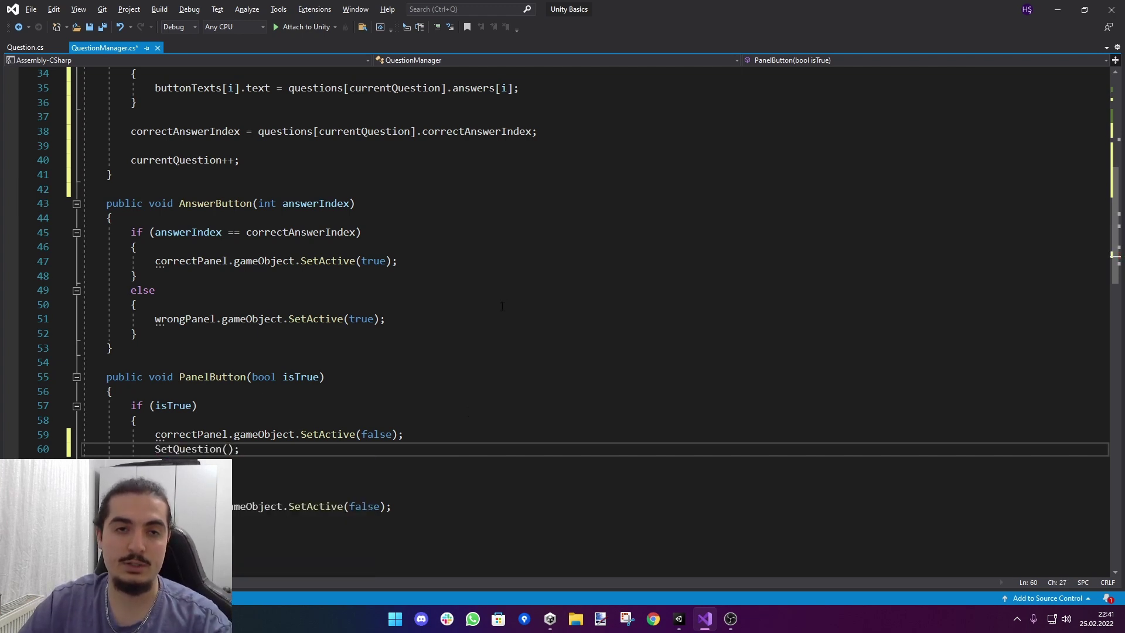
pyautogui.hotkey('ctrl', 's')
pyautogui.click(679, 618)
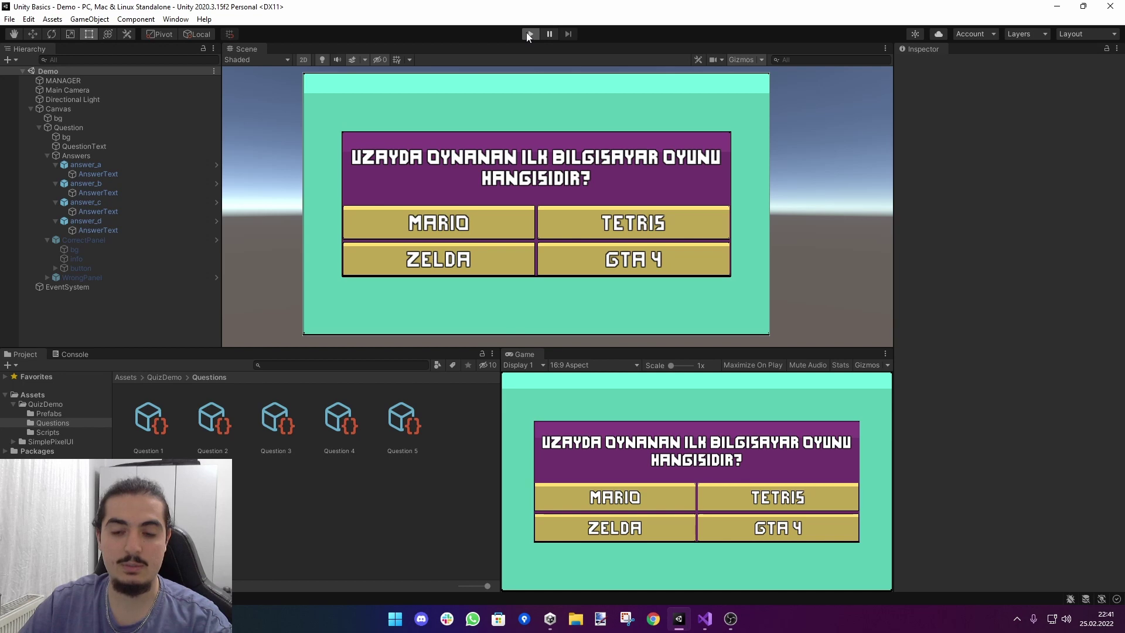
# Step: Play the quiz, answering the first two questions with PlayStation 2 and PIZZA
pyautogui.click(529, 33)
pyautogui.click(156, 417)
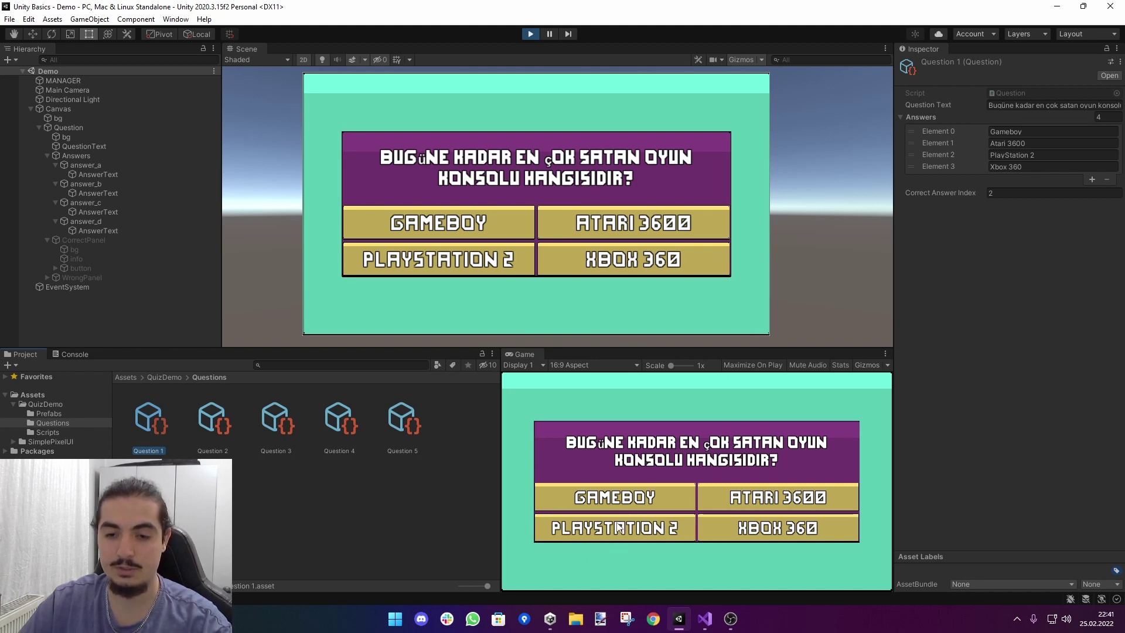
pyautogui.click(757, 491)
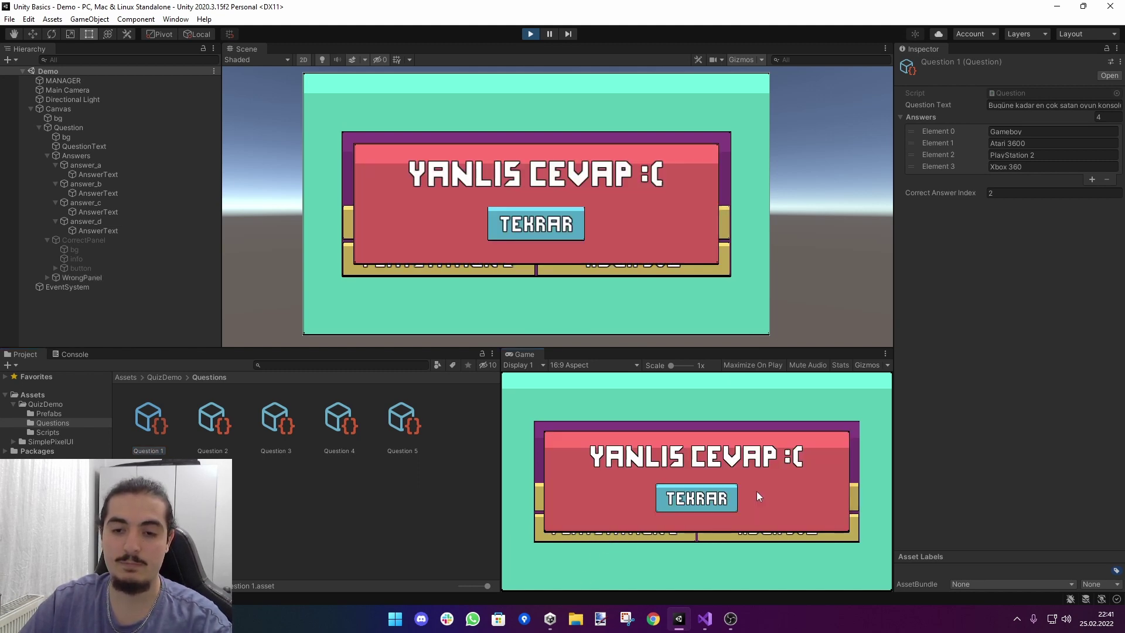
pyautogui.click(701, 498)
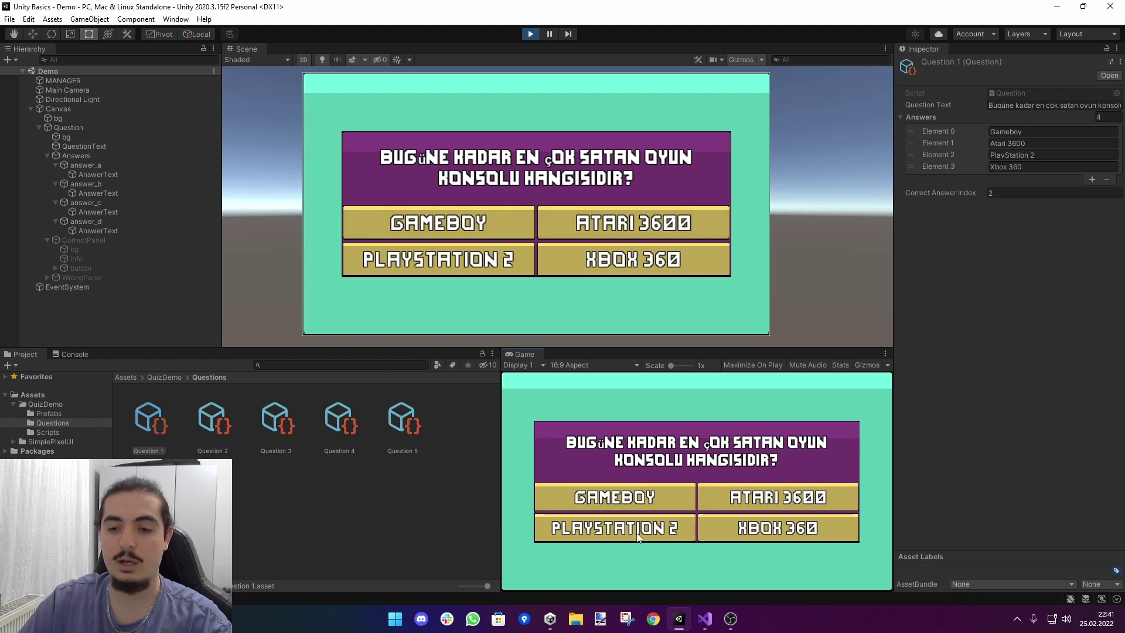
pyautogui.click(599, 521)
pyautogui.click(718, 504)
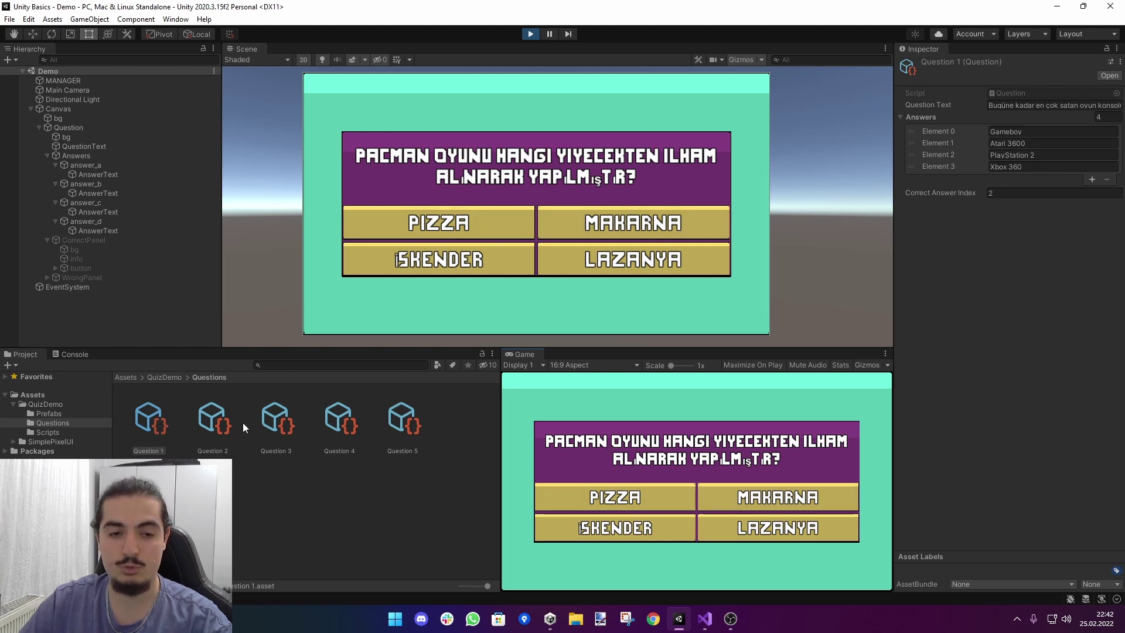
pyautogui.click(227, 426)
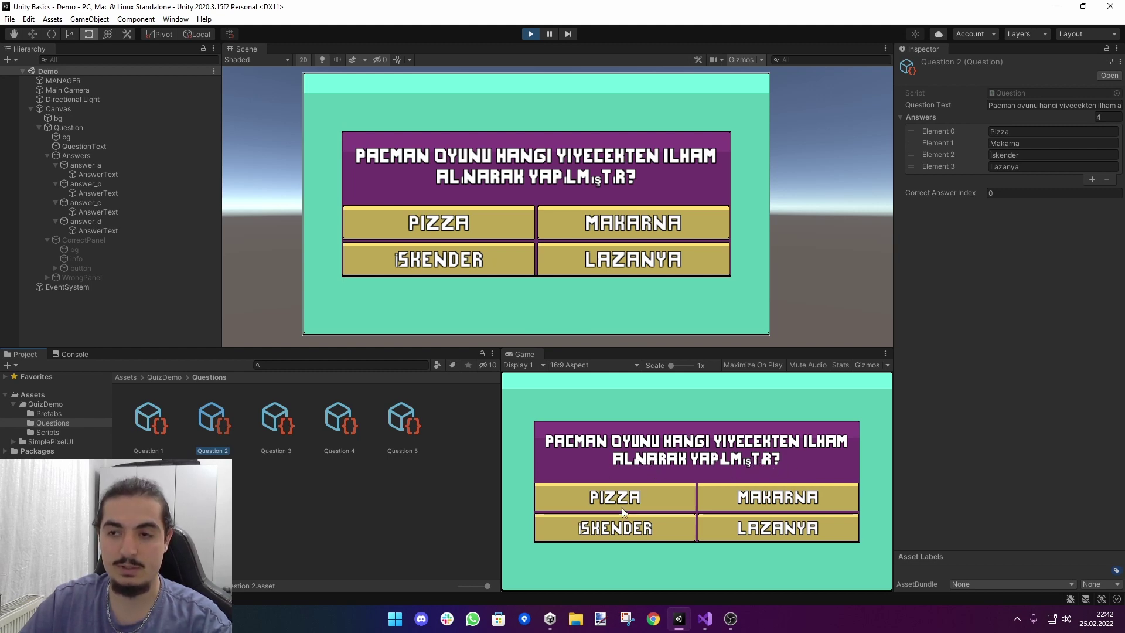
pyautogui.click(661, 495)
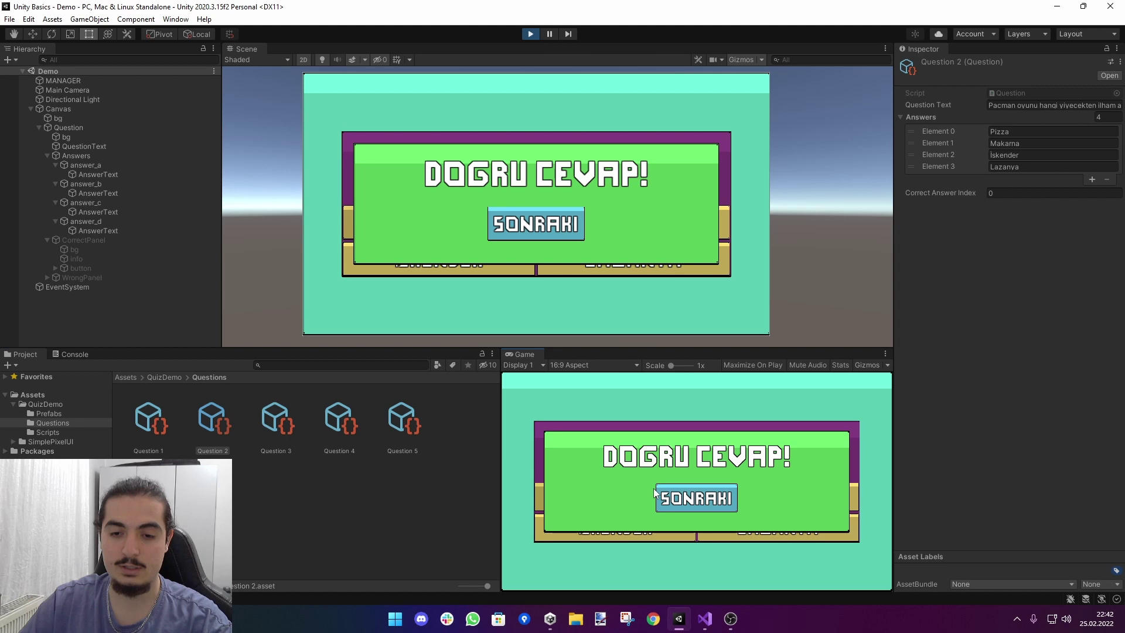
pyautogui.click(692, 501)
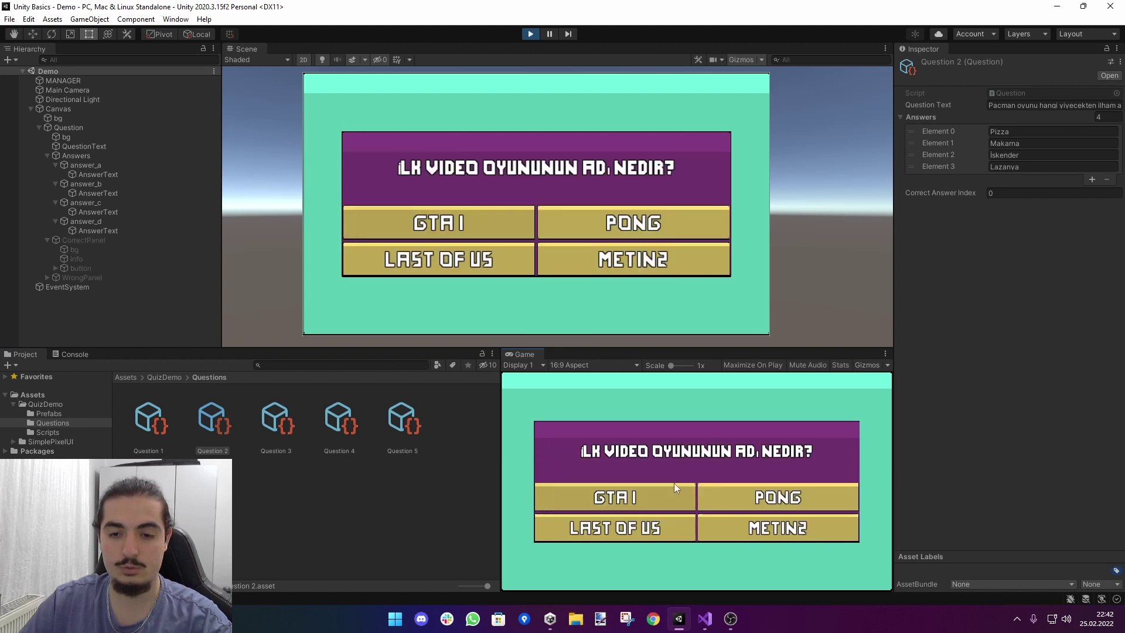
# Step: Answer PONG, 1889 and TETRIS, view the IndexOutOfRange error, and stop Play
pyautogui.click(772, 505)
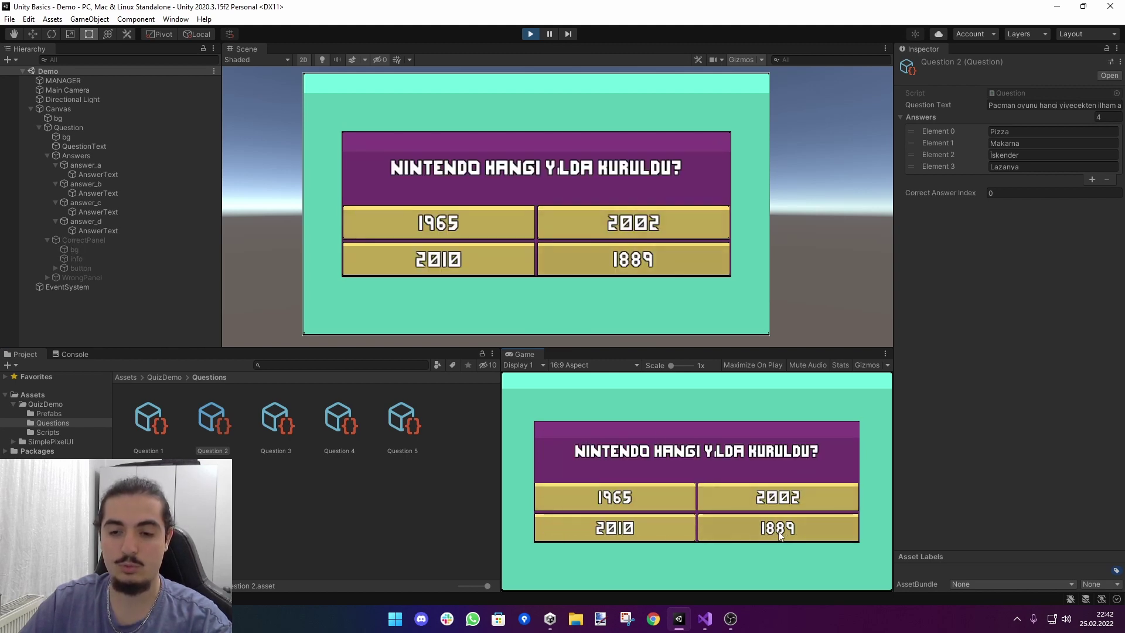
pyautogui.click(779, 534)
pyautogui.click(699, 498)
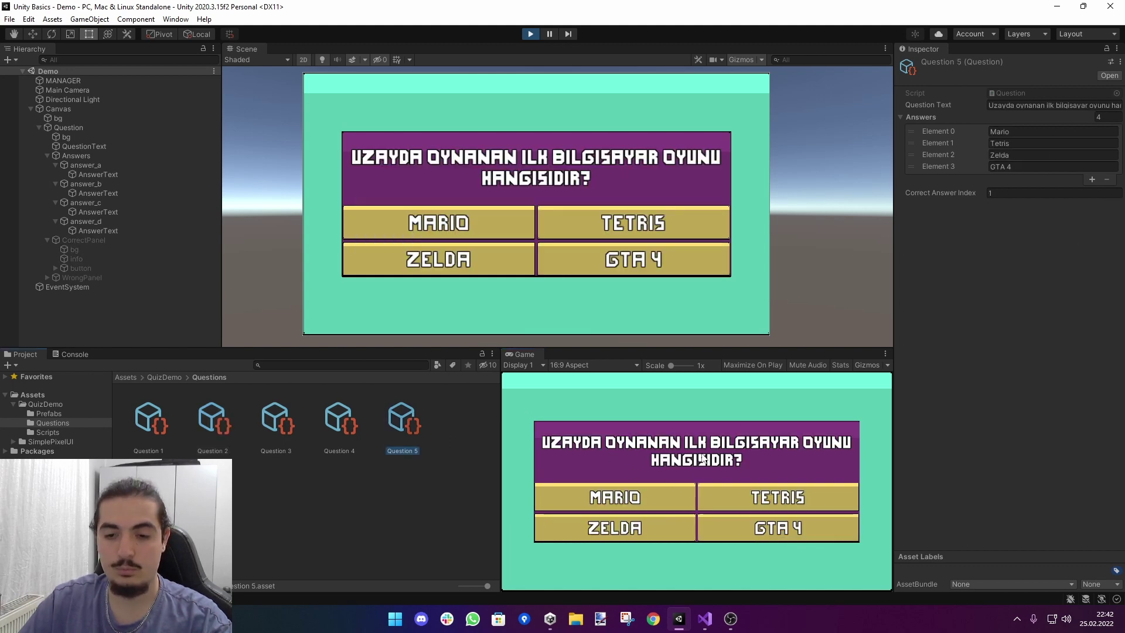
pyautogui.click(766, 502)
pyautogui.click(682, 498)
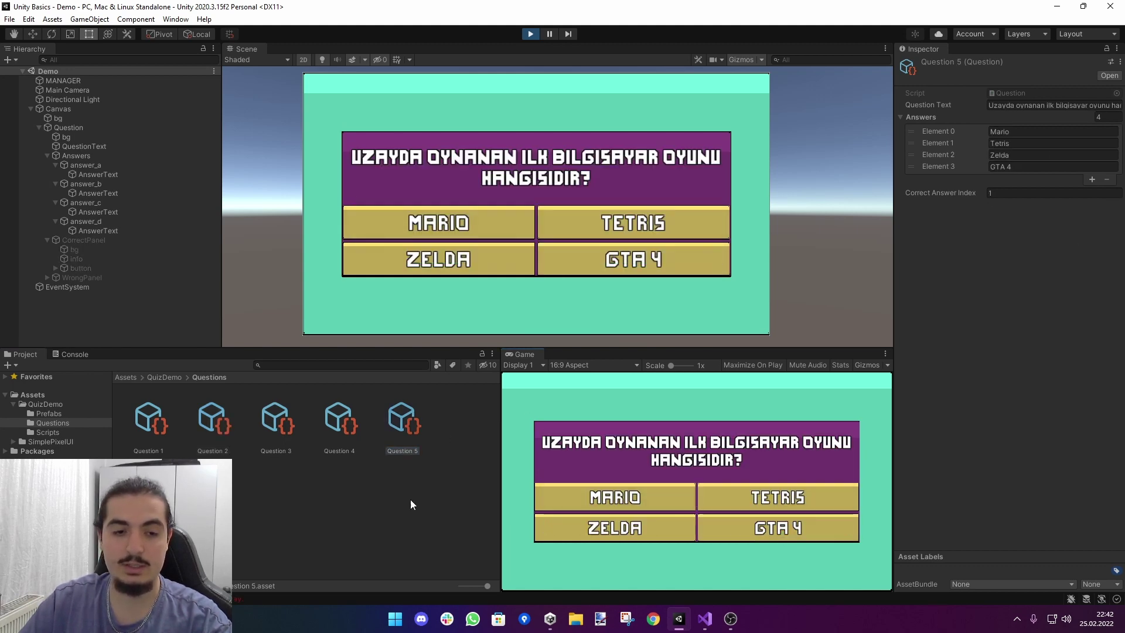
pyautogui.click(81, 350)
pyautogui.click(141, 378)
pyautogui.click(530, 33)
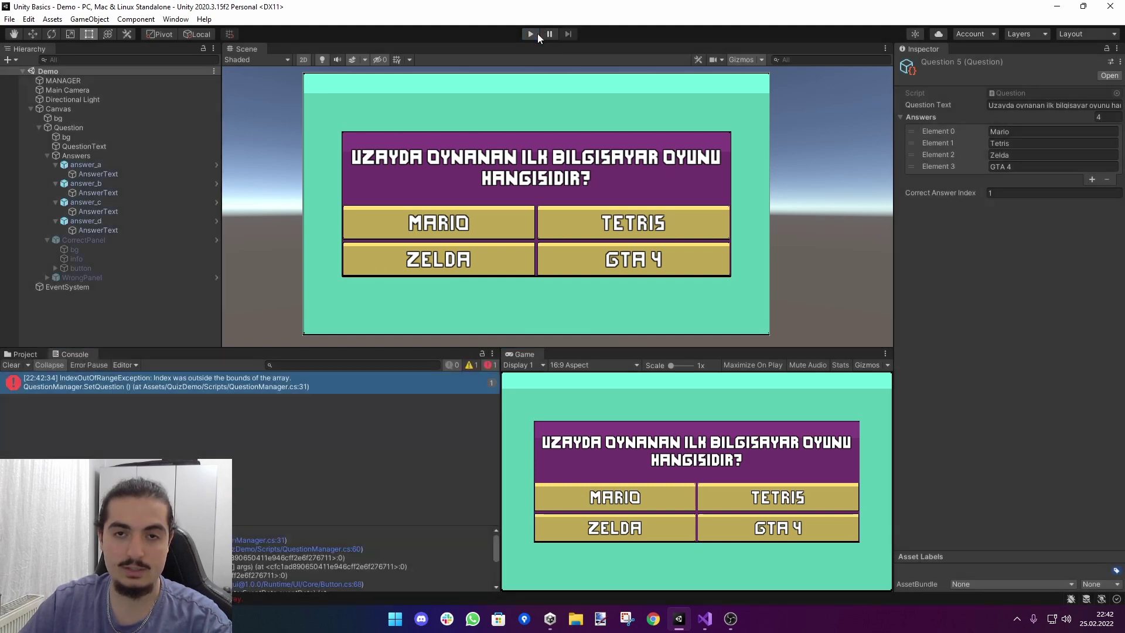
# Step: Review the QuestionManager script's field declarations, including the questions array and correctAnswerIndex
pyautogui.click(705, 619)
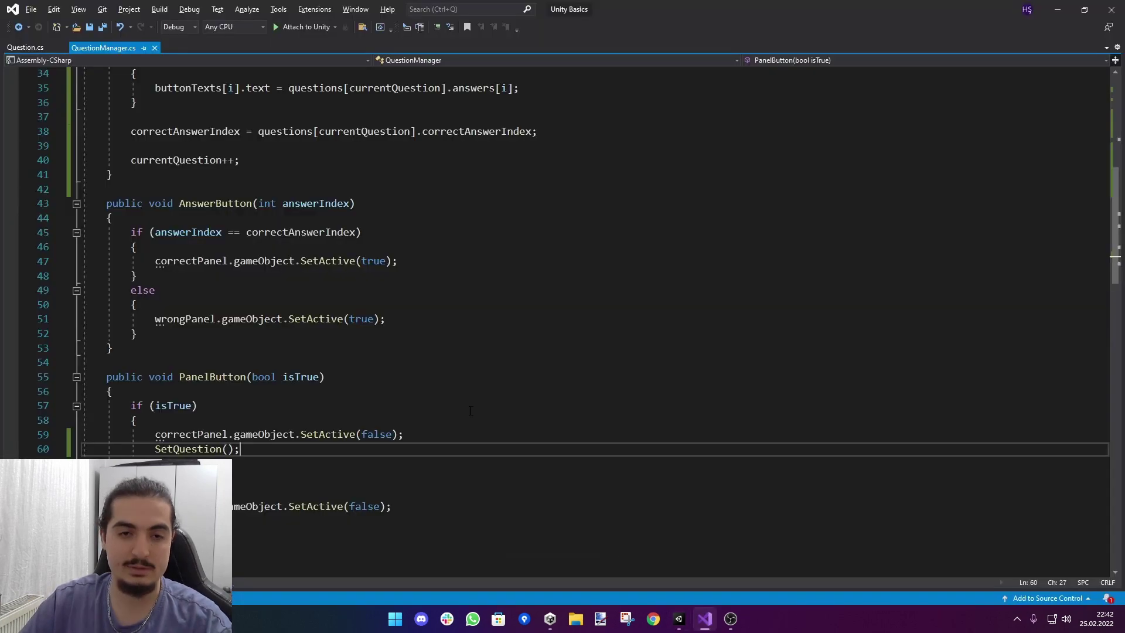
pyautogui.click(252, 131)
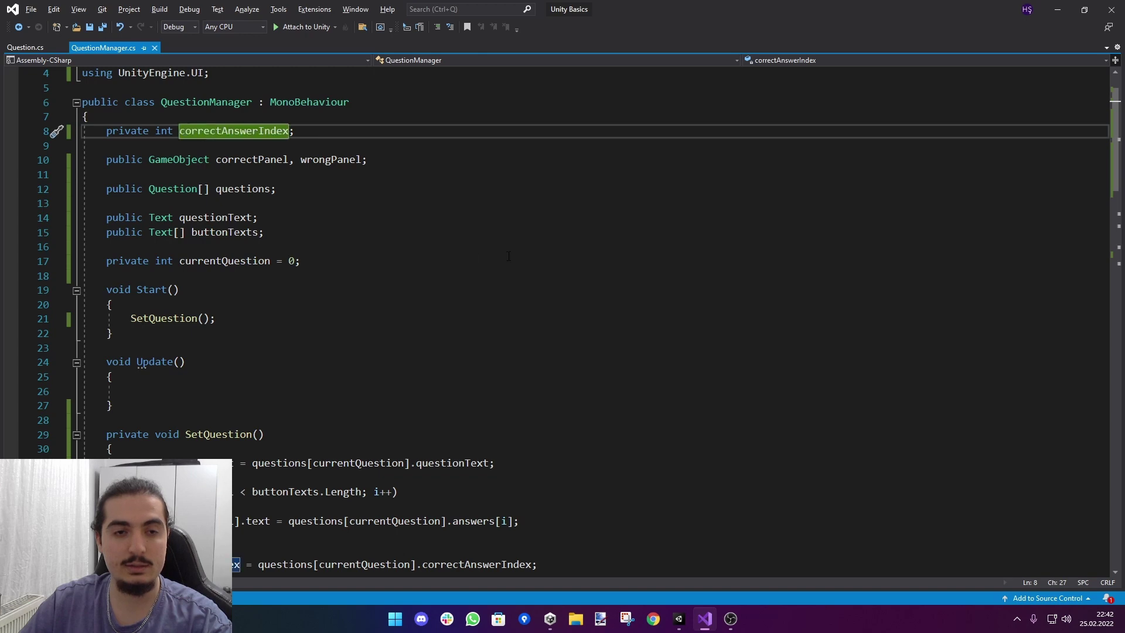
pyautogui.scroll(1, 252, 176)
pyautogui.click(224, 304)
pyautogui.click(240, 232)
pyautogui.click(313, 231)
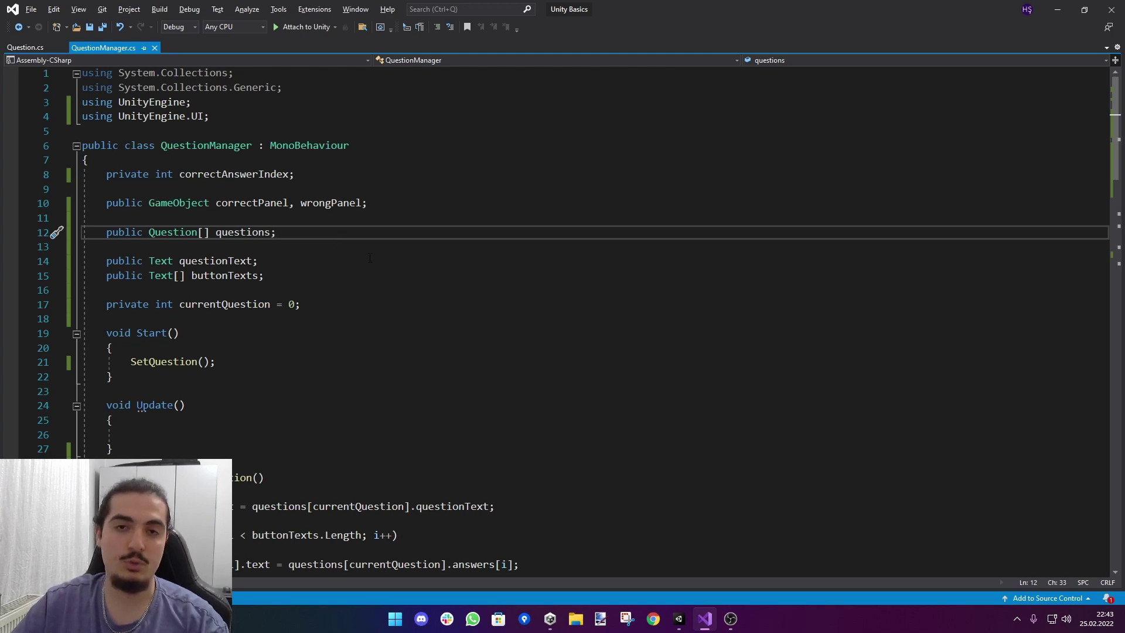
pyautogui.scroll(-3, 378, 274)
# Step: Insert 'int questionIndex = currentQuestion;' at the top of SetQuestion
pyautogui.click(392, 362)
pyautogui.scroll(-2, 392, 362)
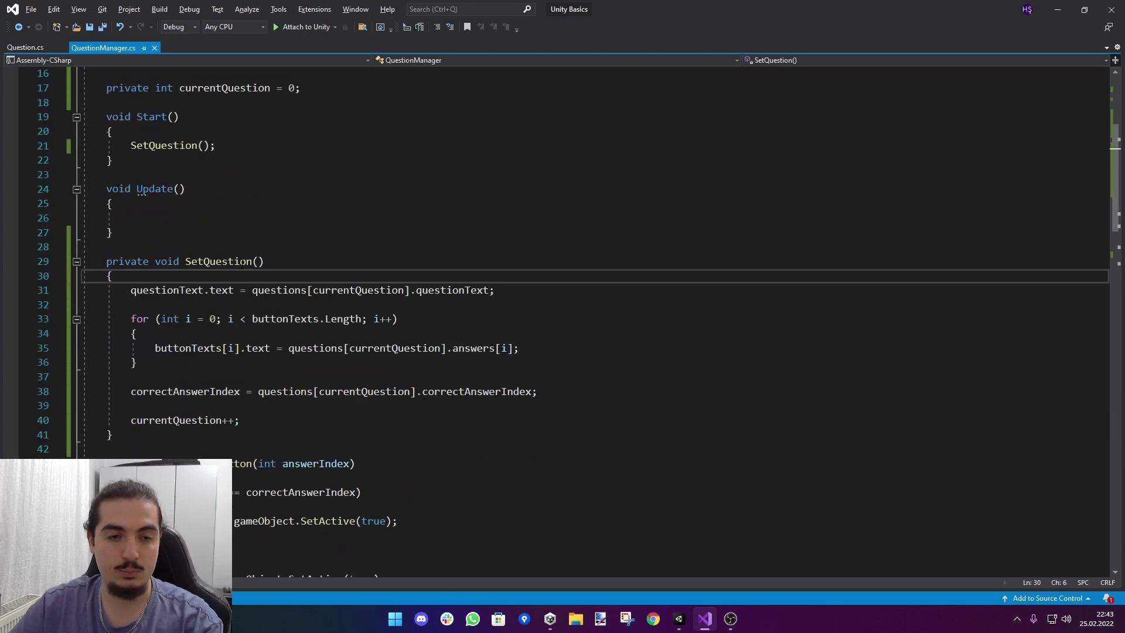
pyautogui.press('Return')
pyautogui.press('Return')
pyautogui.click(361, 319)
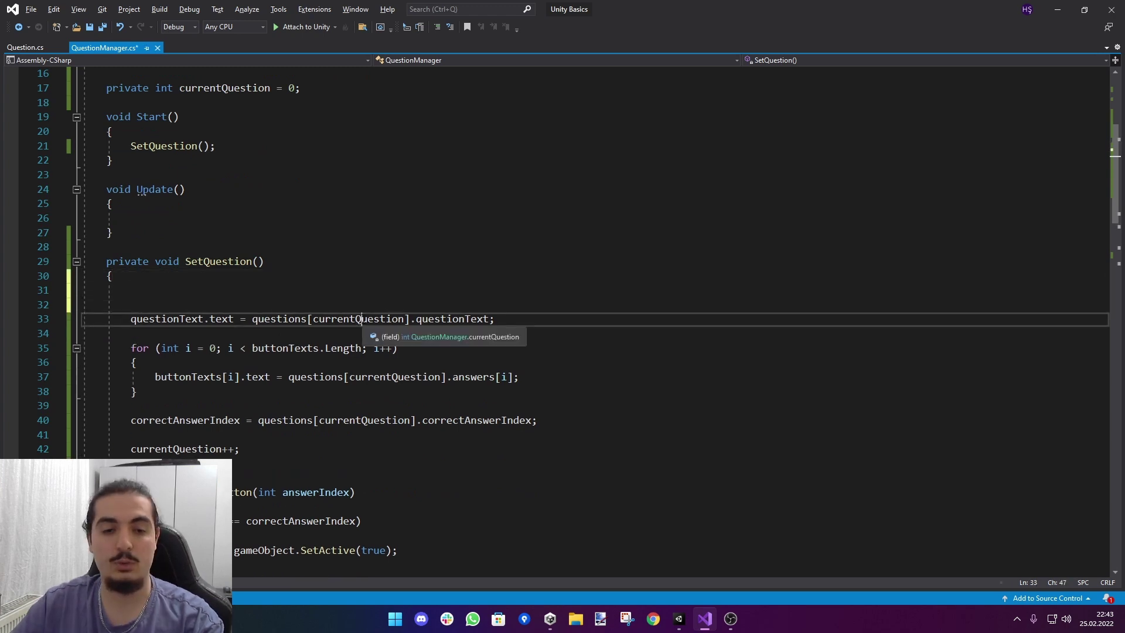
pyautogui.click(410, 290)
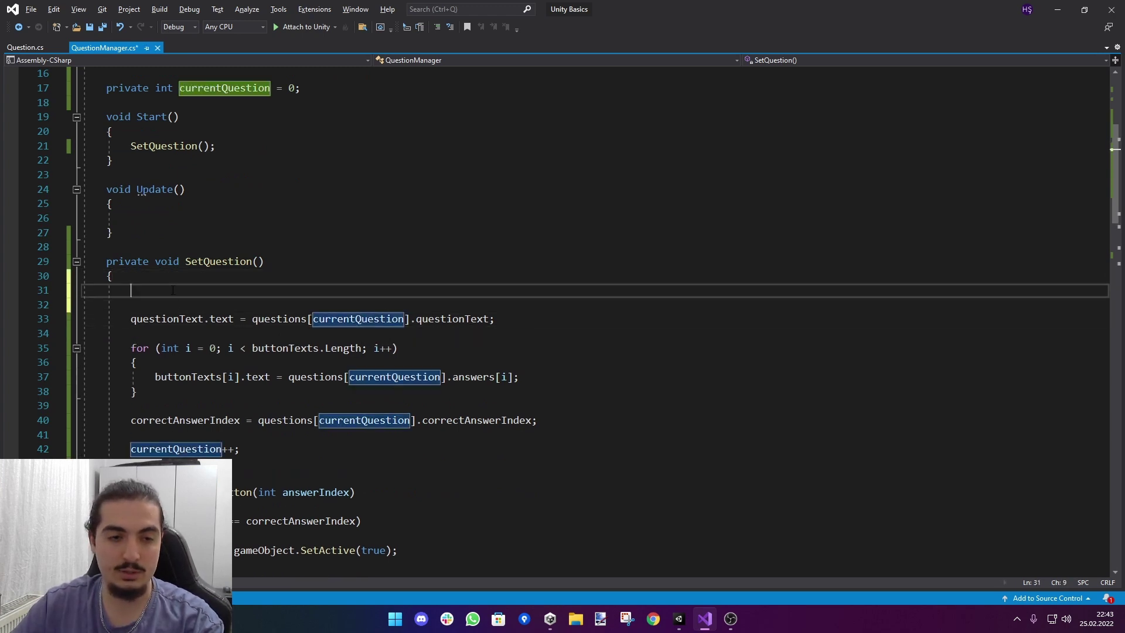
pyautogui.write('int questionIndex = c')
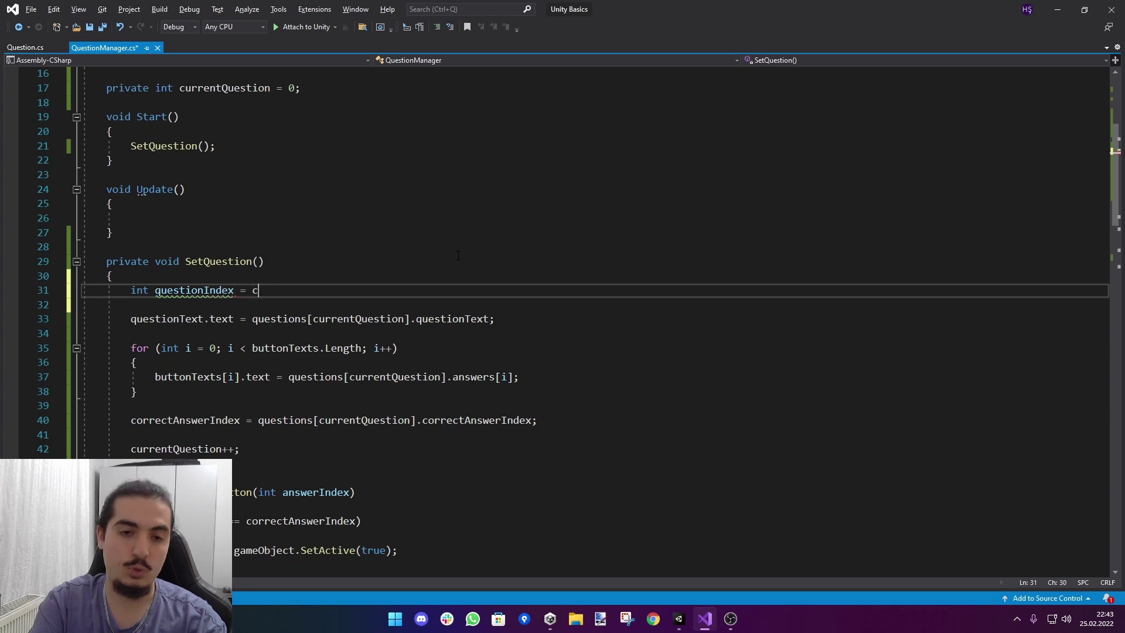
pyautogui.write('urrentQuestion;')
# Step: Replace currentQuestion with questionIndex in the question text, answers loop and correct-answer lines
pyautogui.click(186, 290)
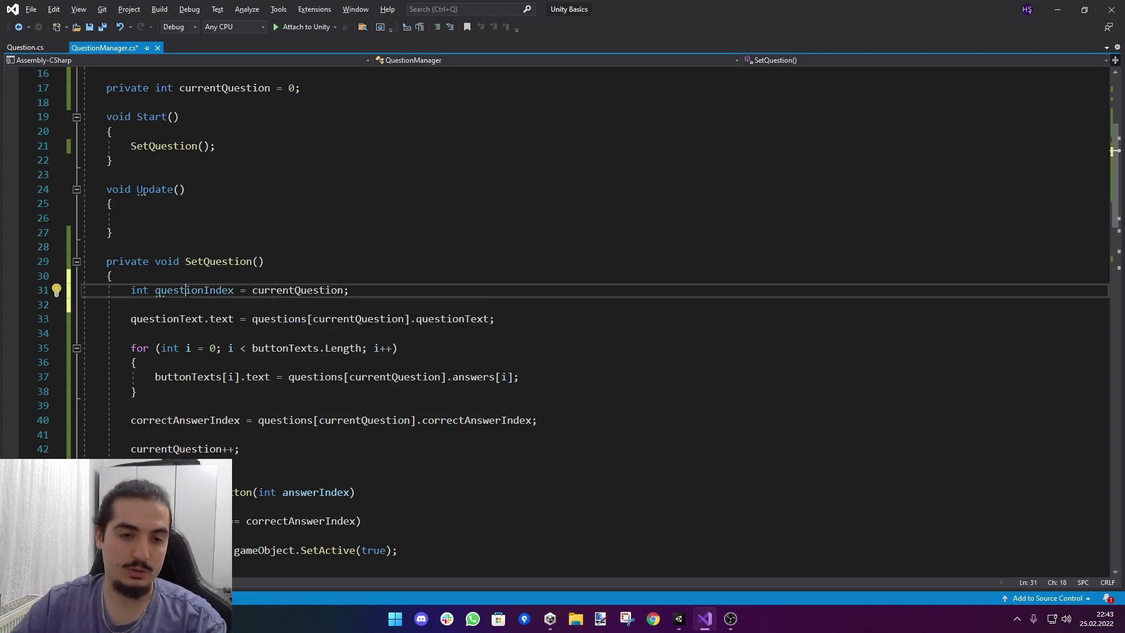
pyautogui.doubleClick(360, 319)
pyautogui.write('questionIndex')
pyautogui.doubleClick(394, 377)
pyautogui.write('questionIndex')
pyautogui.doubleClick(364, 420)
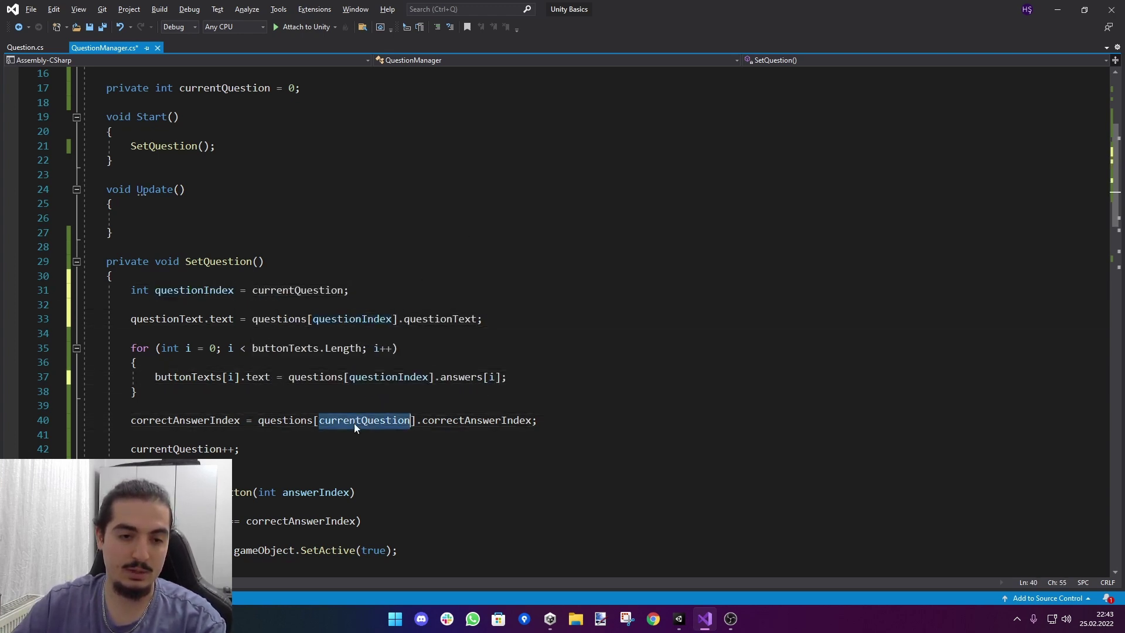
pyautogui.write('questionIndex')
# Step: Make the line read 'int questionIndex = currentQuestion % questions.Length;'
pyautogui.click(175, 449)
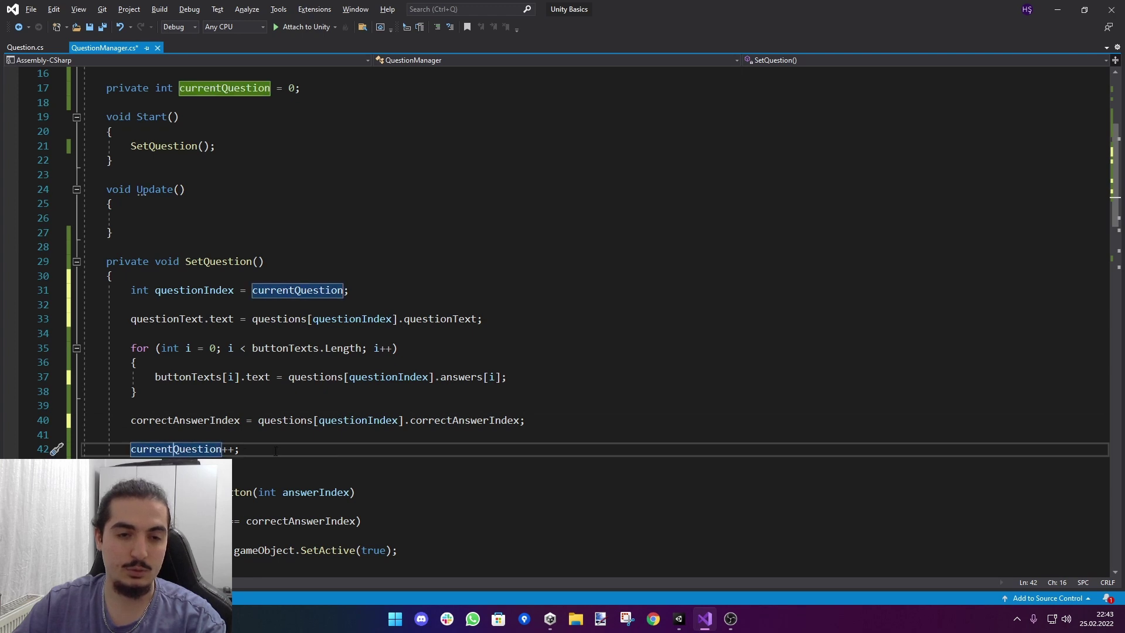
pyautogui.click(350, 291)
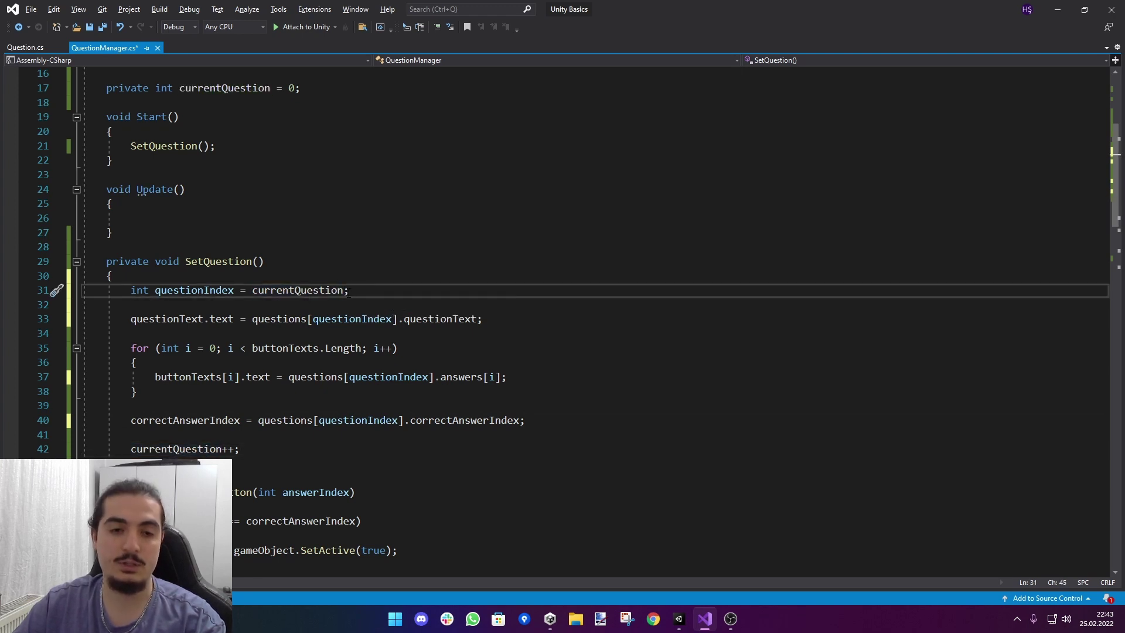
pyautogui.press('BackSpace')
pyautogui.write('% ')
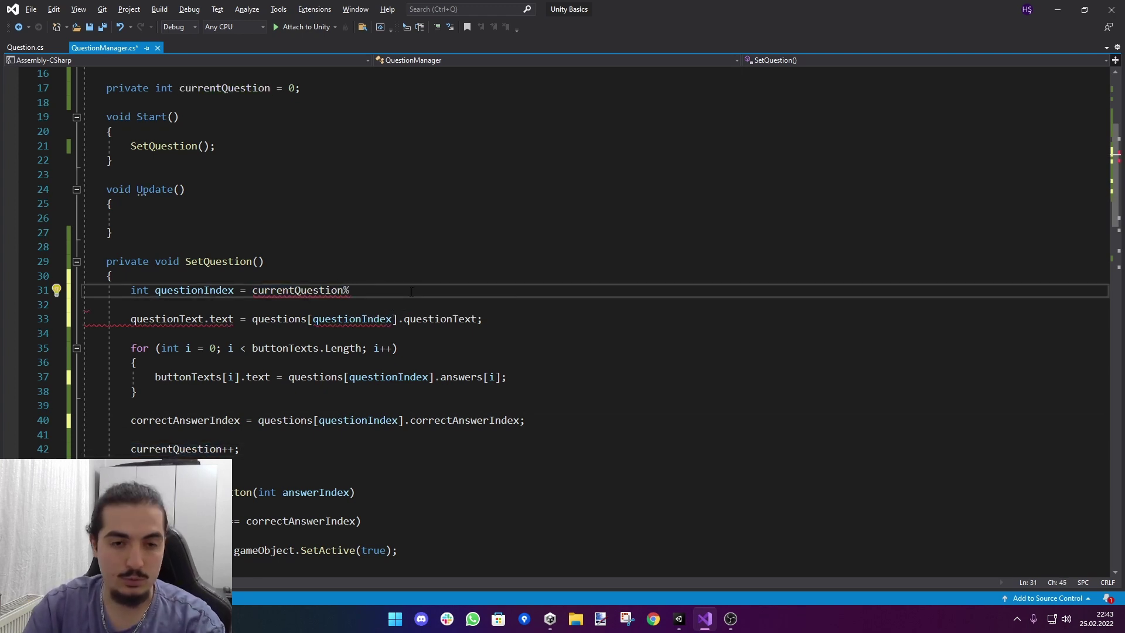
pyautogui.write('questions.Length')
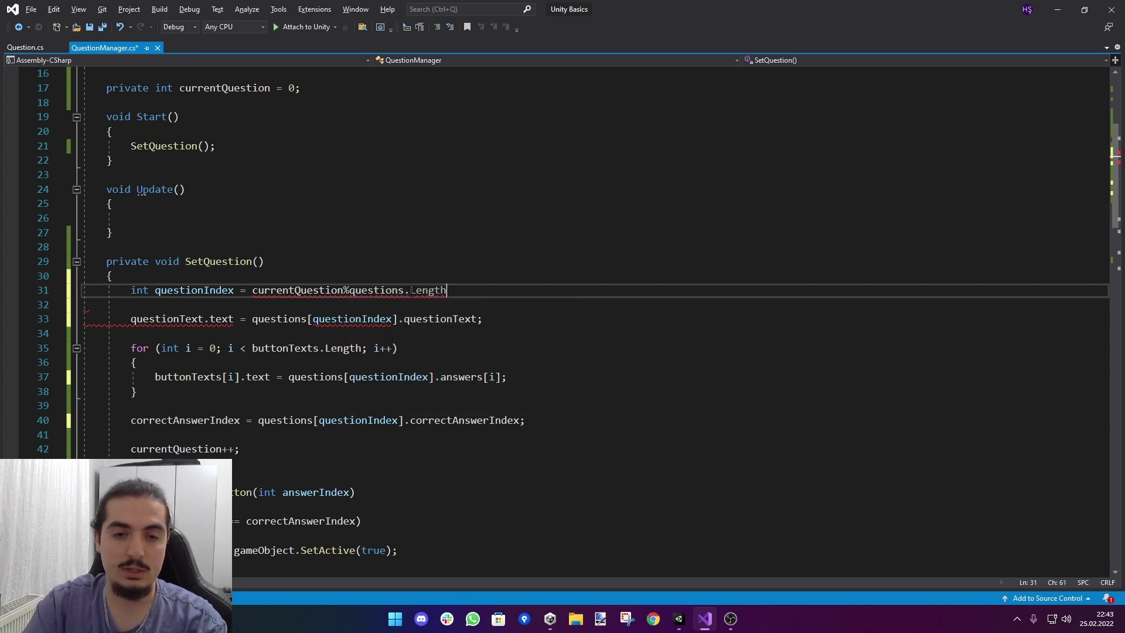
pyautogui.write(';')
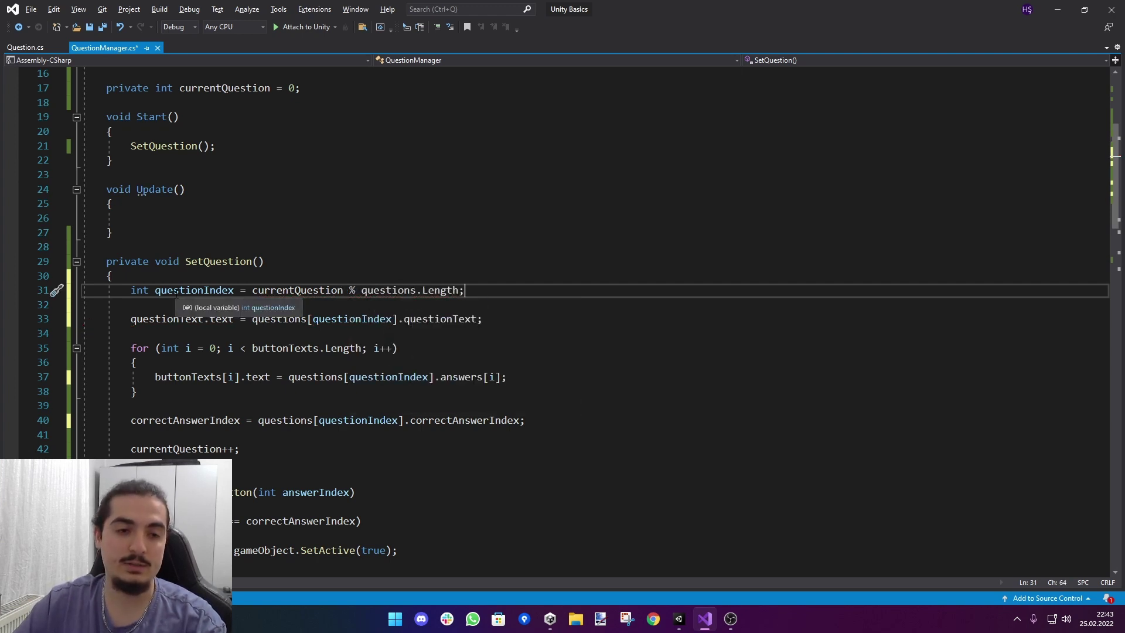
# Step: Walk through the modulo expression's references, then save the QuestionManager script
pyautogui.click(312, 289)
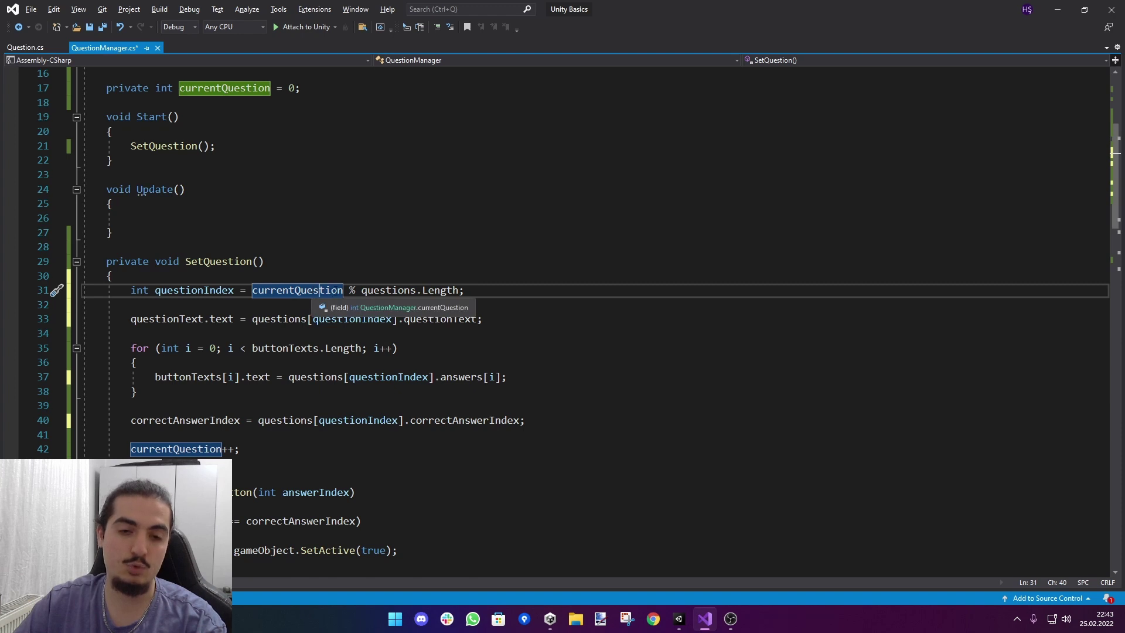
pyautogui.click(458, 290)
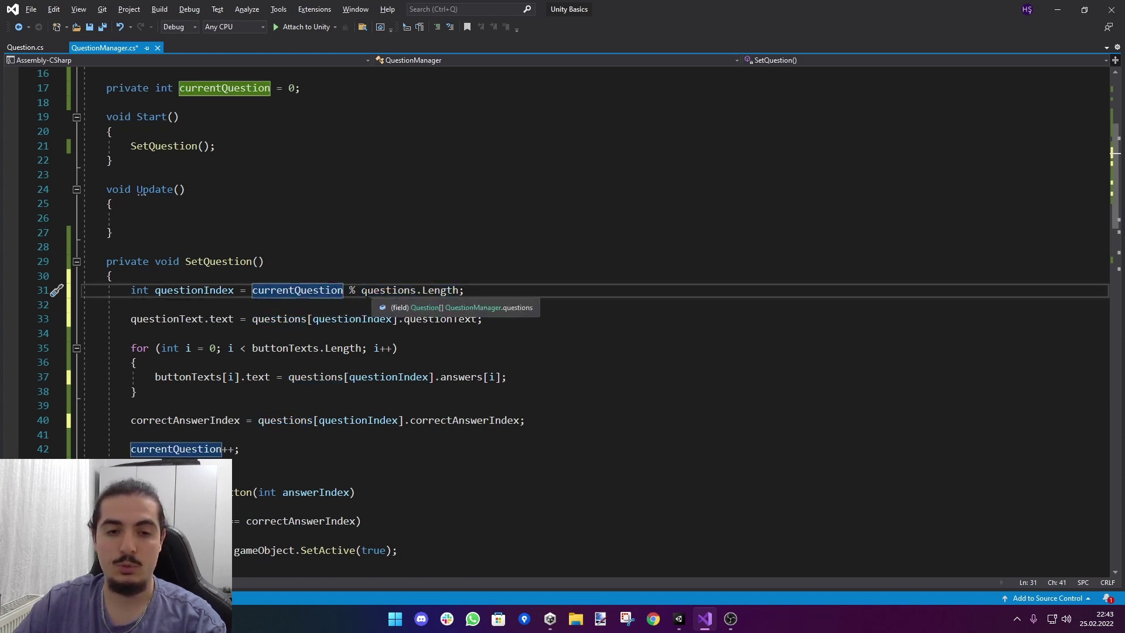
pyautogui.moveTo(361, 290); pyautogui.dragTo(441, 290)
pyautogui.click(388, 291)
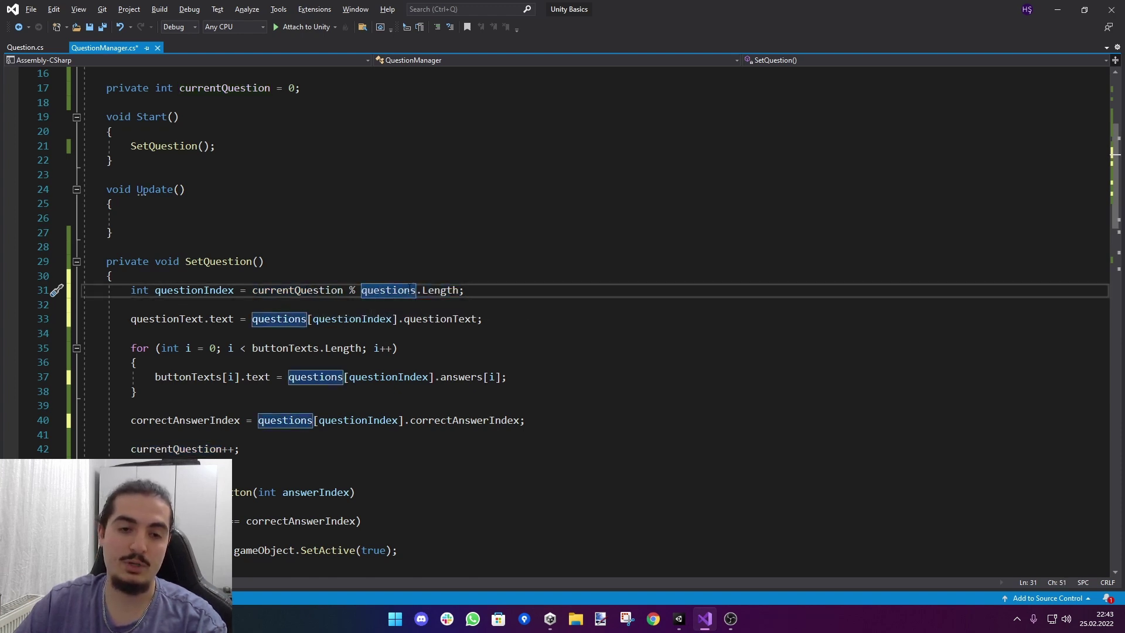
pyautogui.click(342, 290)
pyautogui.click(193, 290)
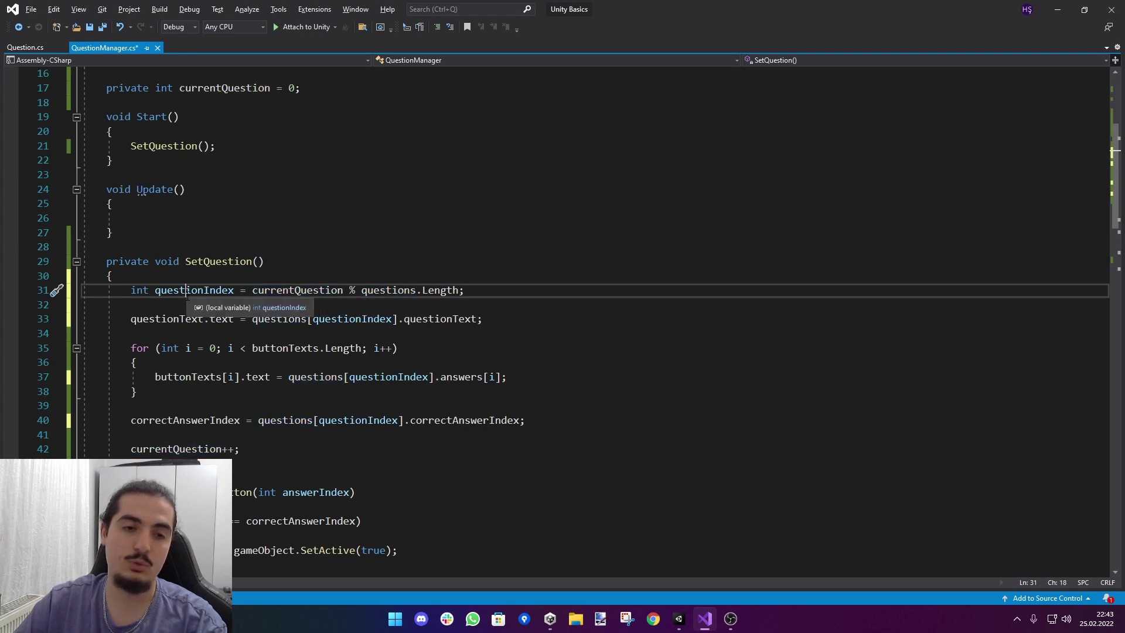
pyautogui.click(277, 291)
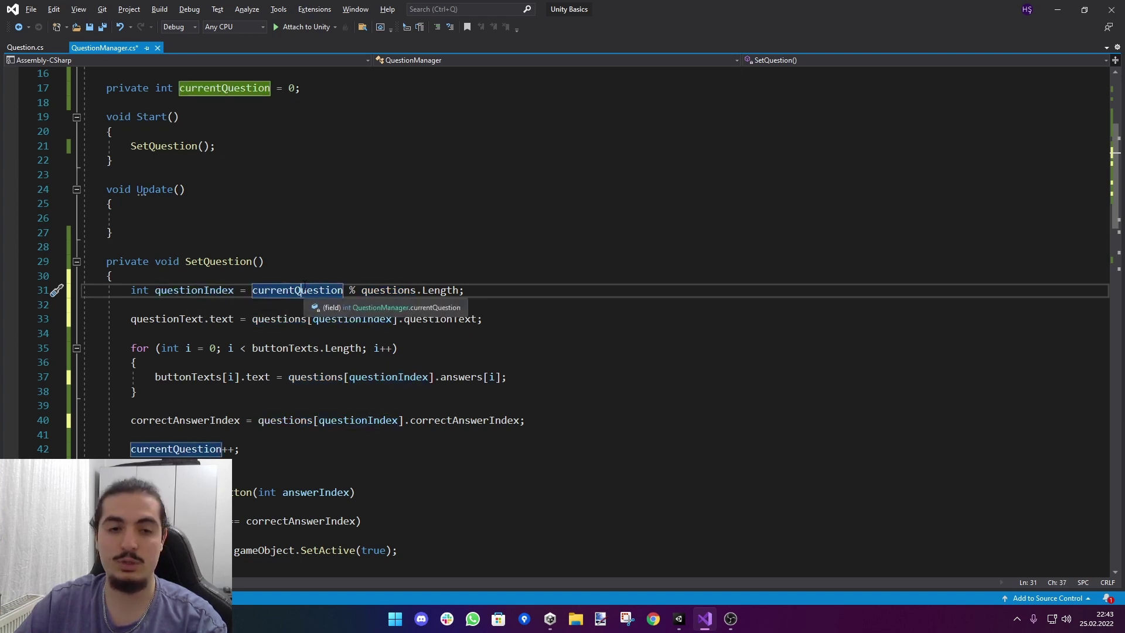
pyautogui.click(324, 305)
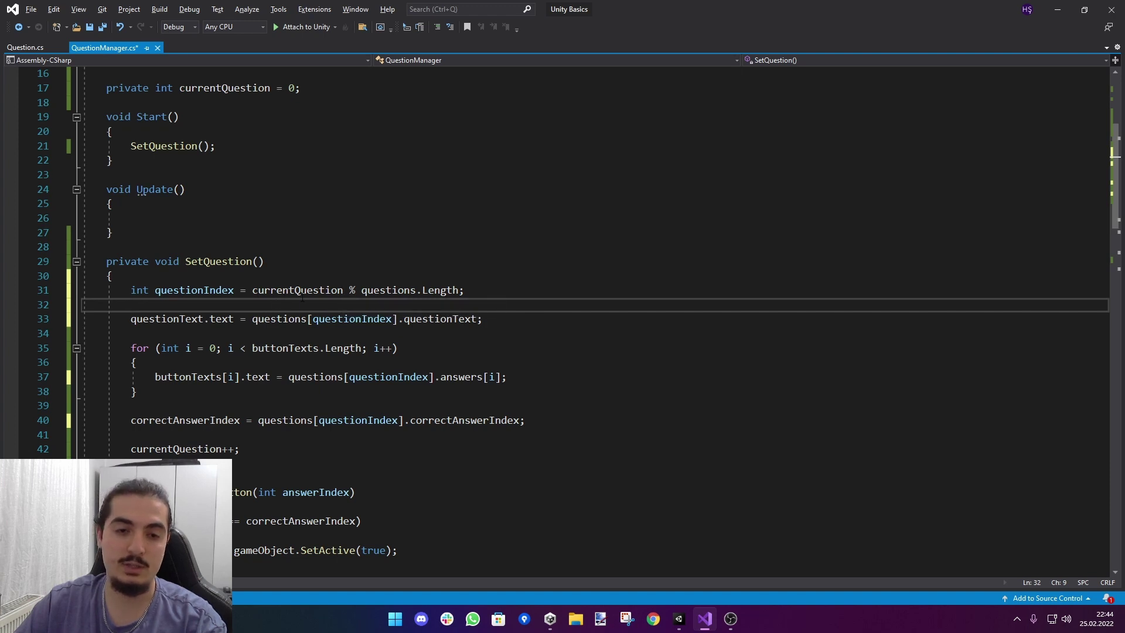
pyautogui.moveTo(362, 290); pyautogui.dragTo(460, 290)
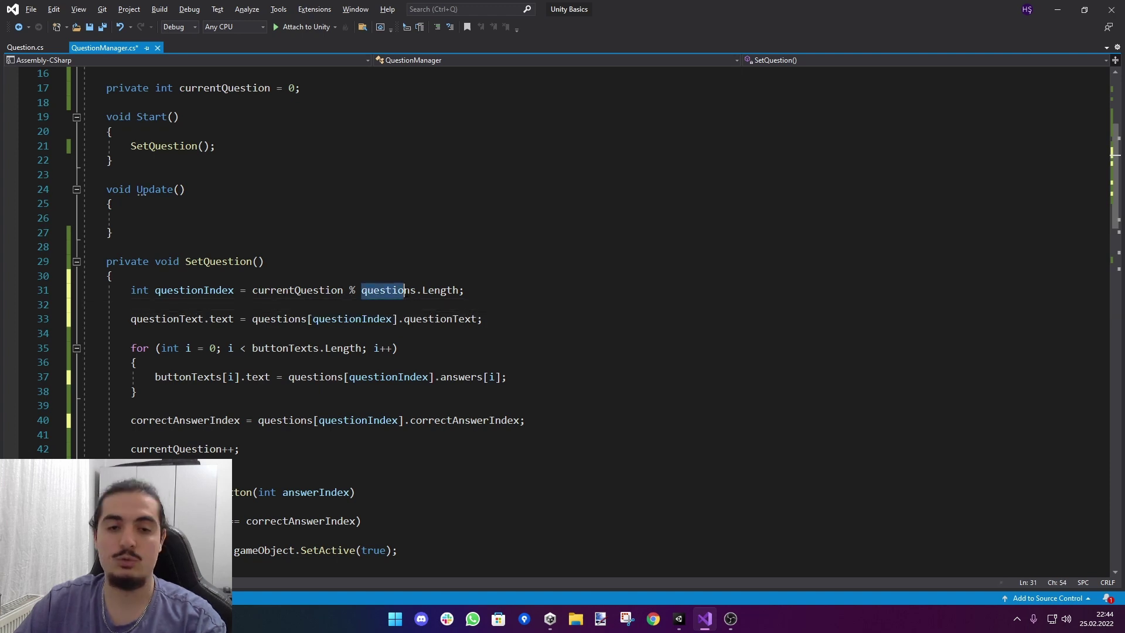
pyautogui.click(351, 306)
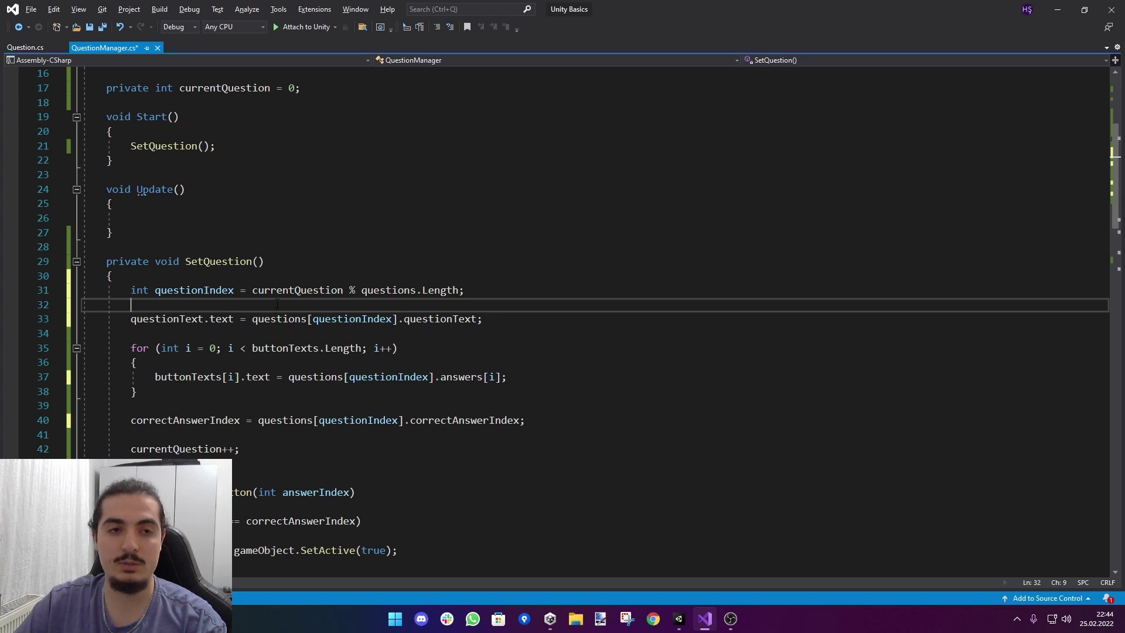
pyautogui.hotkey('ctrl', 's')
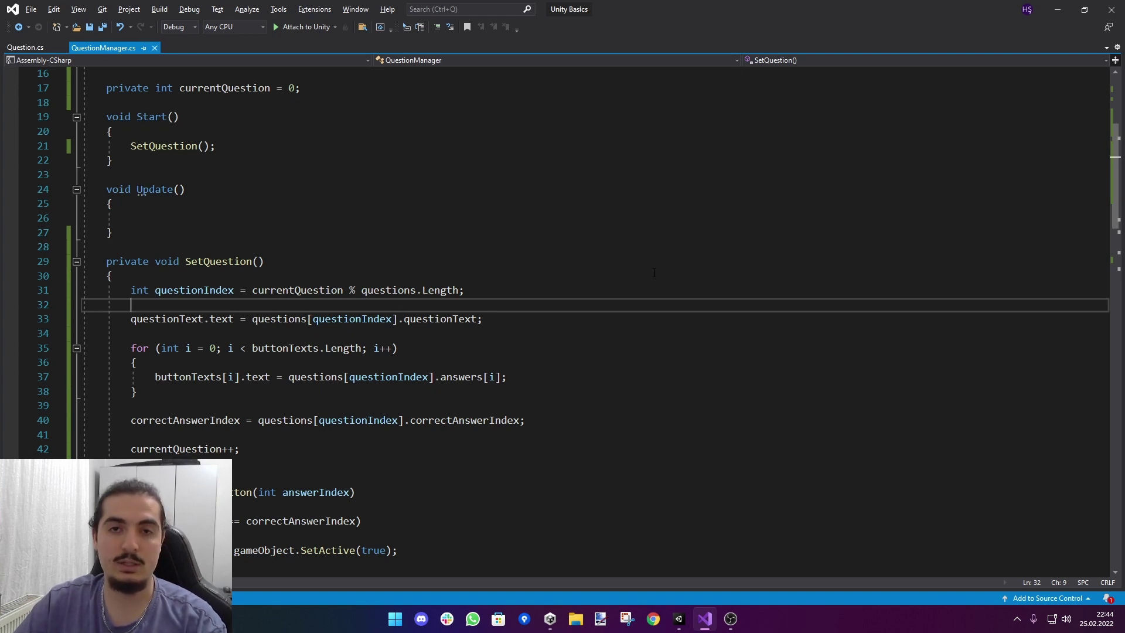
pyautogui.hotkey('alt', 'Tab')
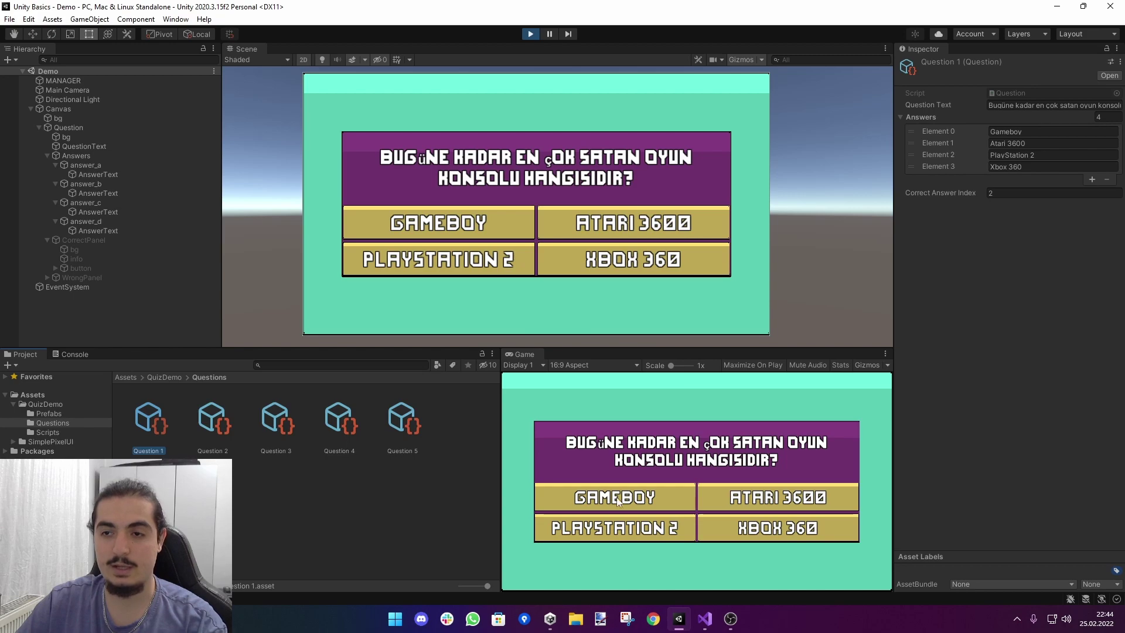
# Step: Answer GAMEBOY to the console question and continue with SONRAKI to the Pacman question
pyautogui.click(620, 498)
pyautogui.click(695, 496)
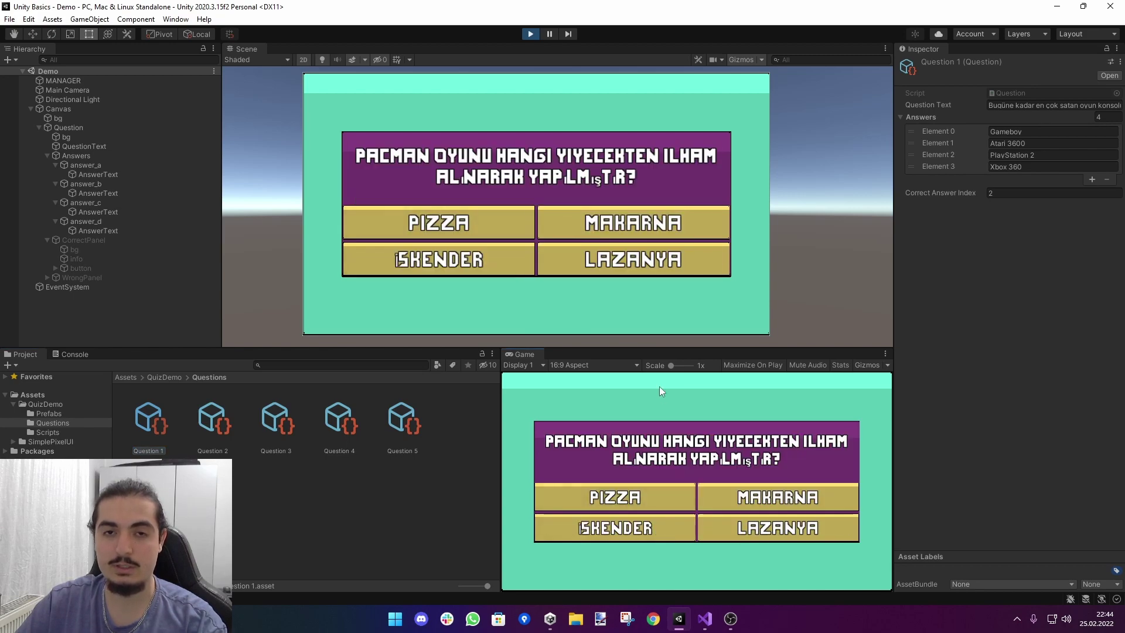